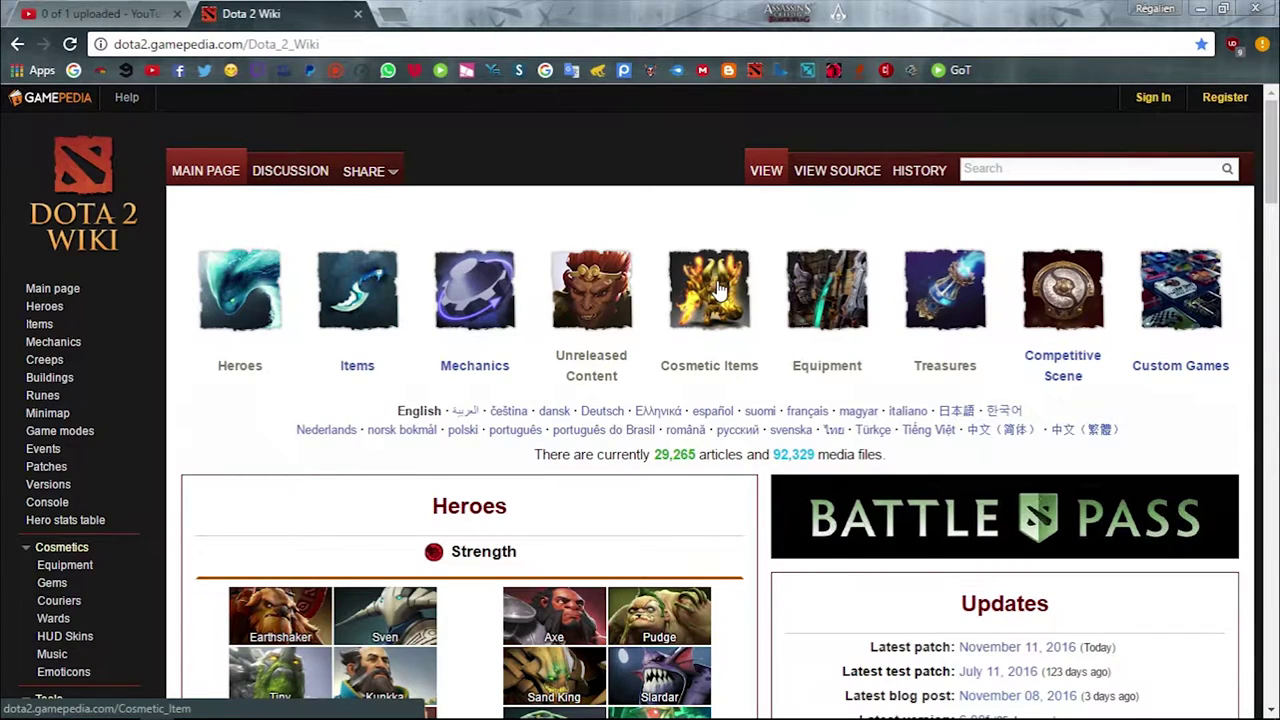
Go from the wiki's Cosmetic Items page to the Announcers page and browse its announcer packs
{"action": "left_click", "coordinate": [720, 289]}
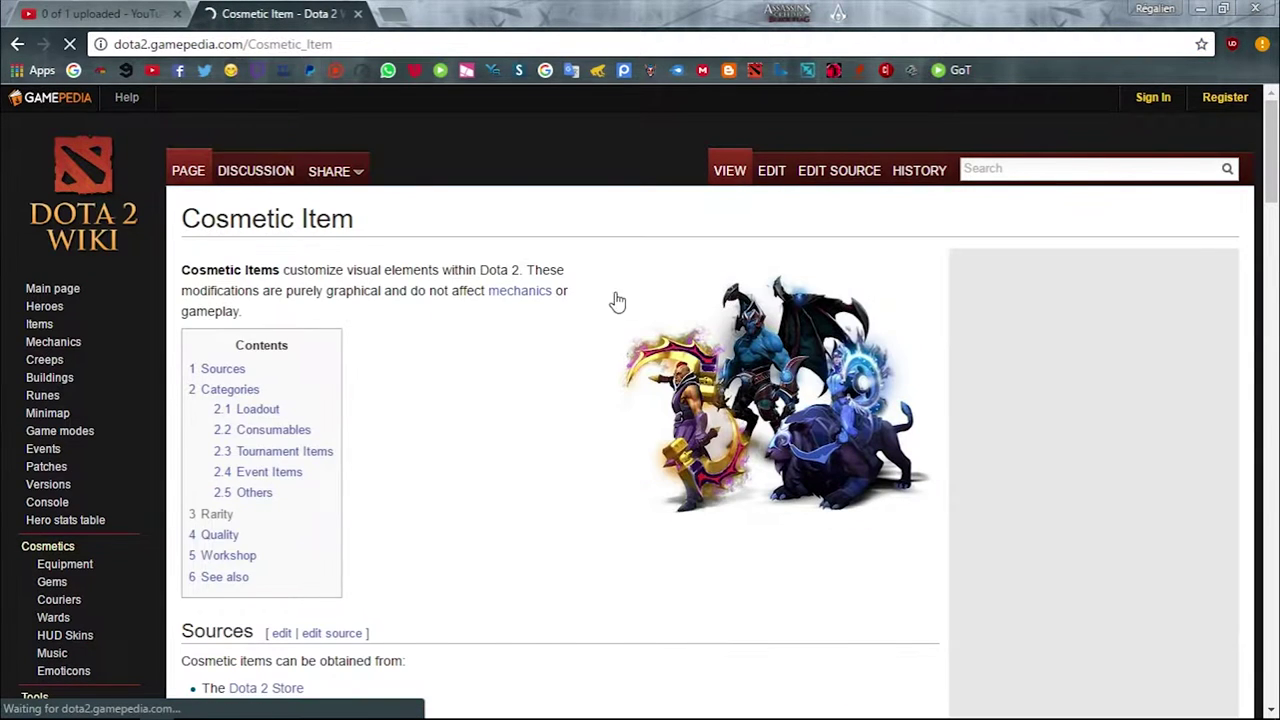
{"action": "scroll", "coordinate": [557, 363], "scroll_direction": "down", "scroll_amount": 5}
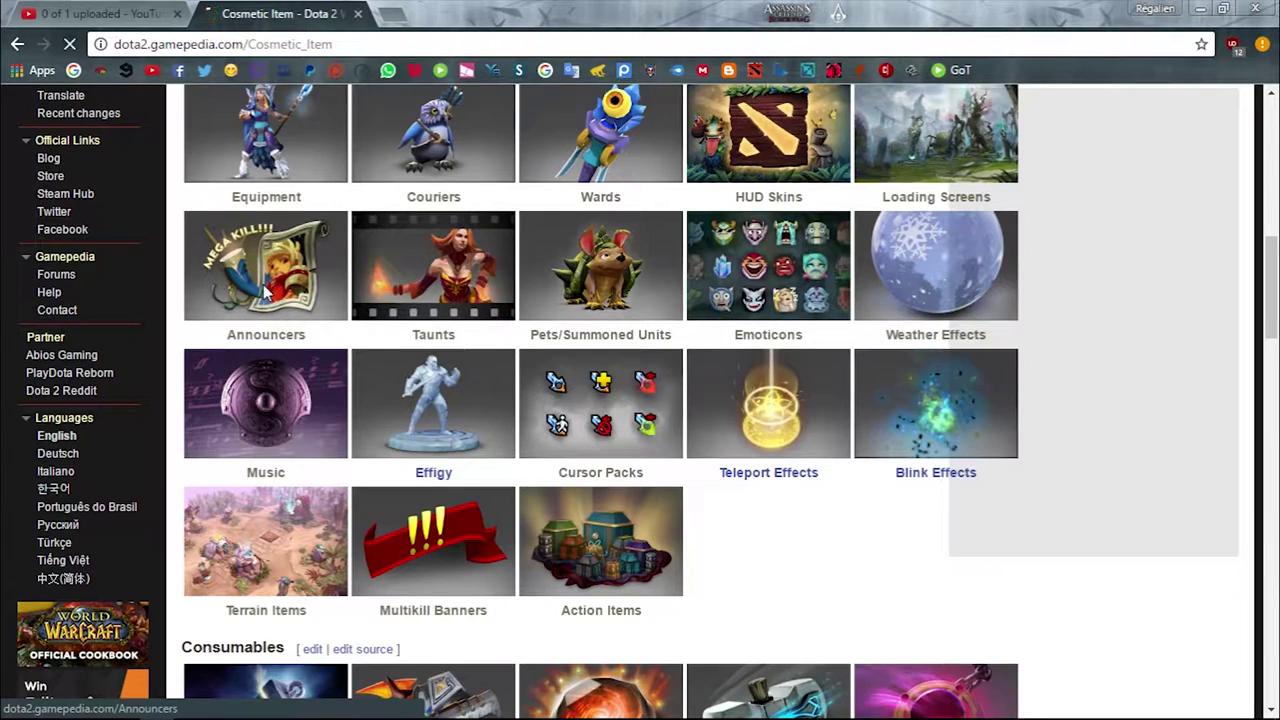
{"action": "left_click", "coordinate": [265, 292]}
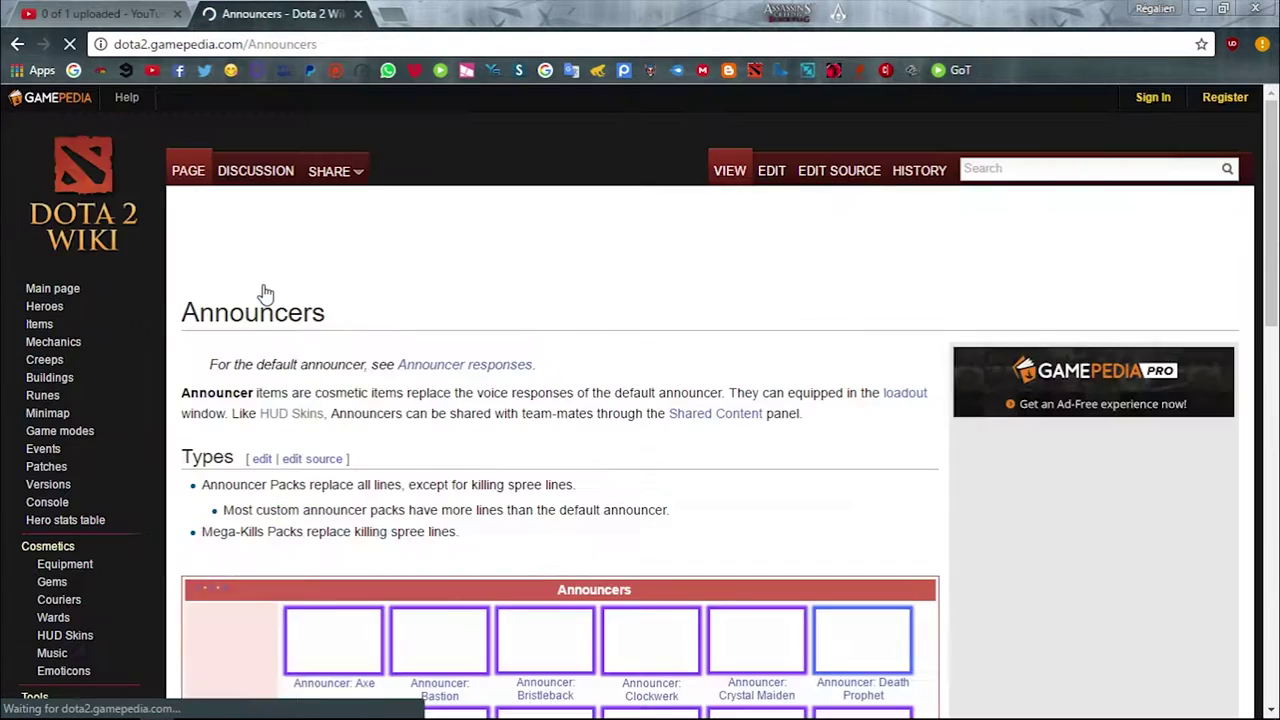
{"action": "scroll", "coordinate": [265, 292], "scroll_direction": "down", "scroll_amount": 2}
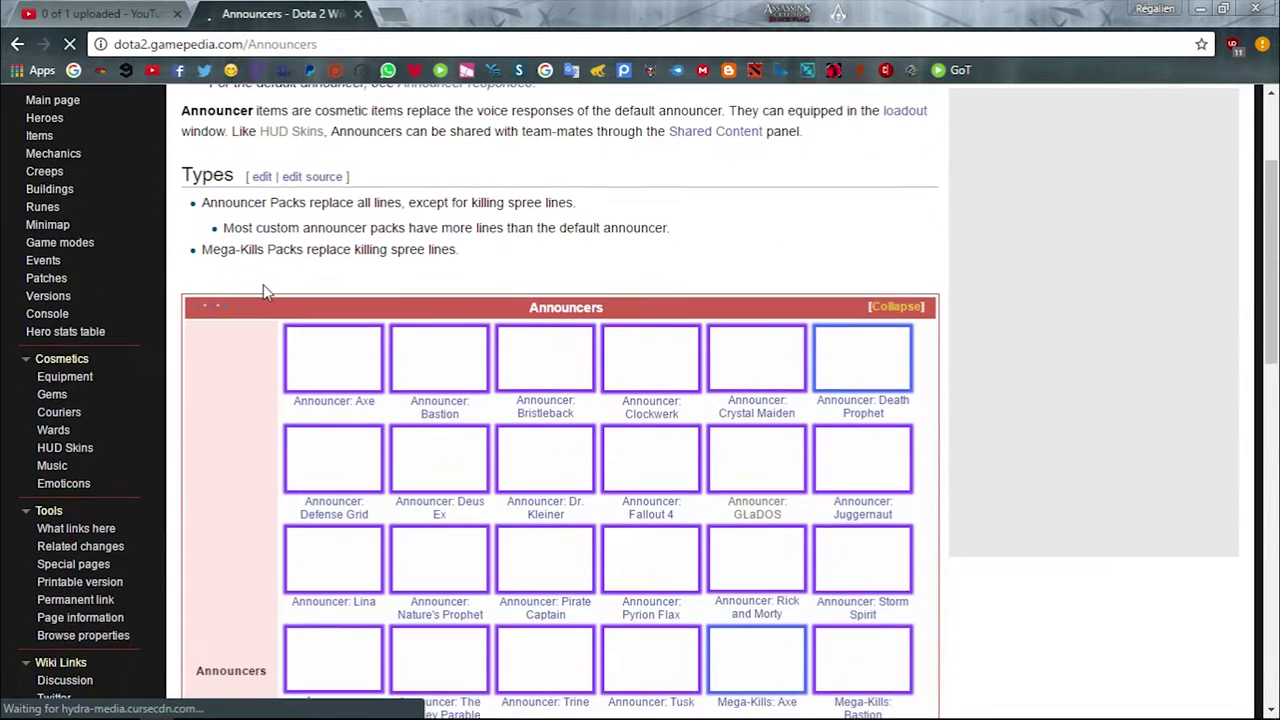
{"action": "scroll", "coordinate": [265, 291], "scroll_direction": "down", "scroll_amount": 3}
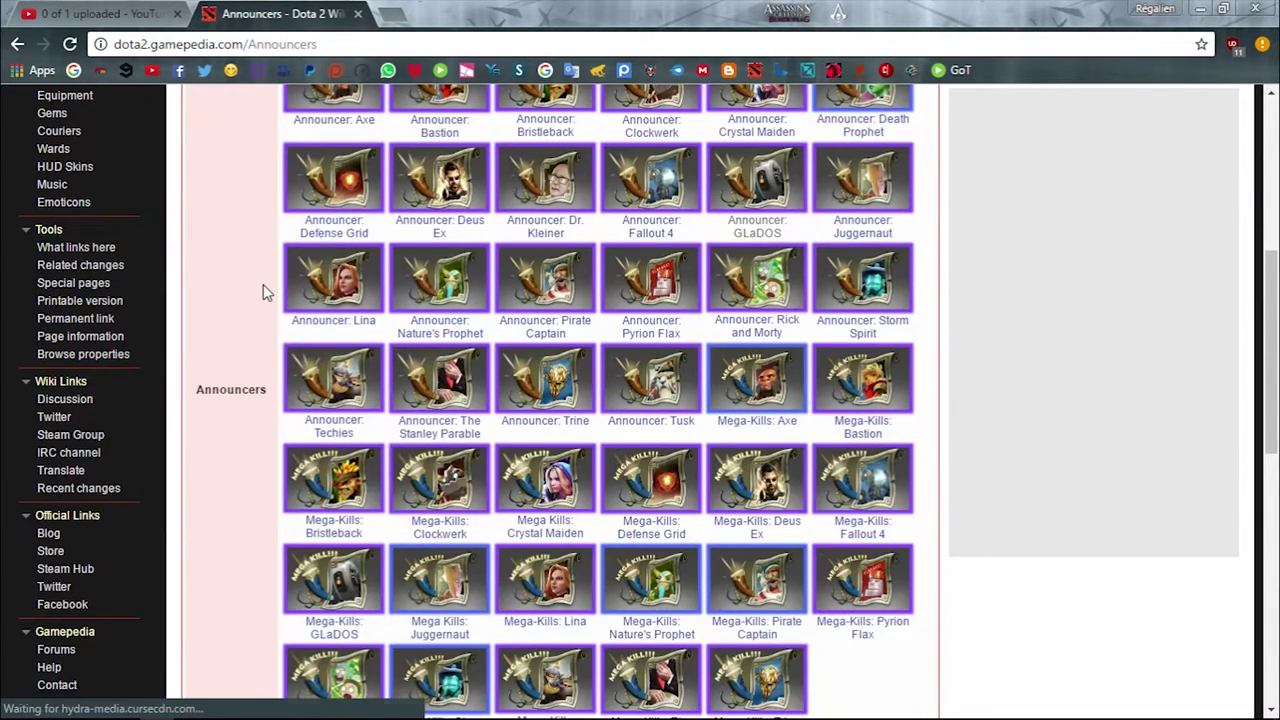
Browse to Z:\Steam\steamapps\common\dota 2 beta\game\dota in File Explorer
{"action": "scroll", "coordinate": [263, 291], "scroll_direction": "down", "scroll_amount": 2}
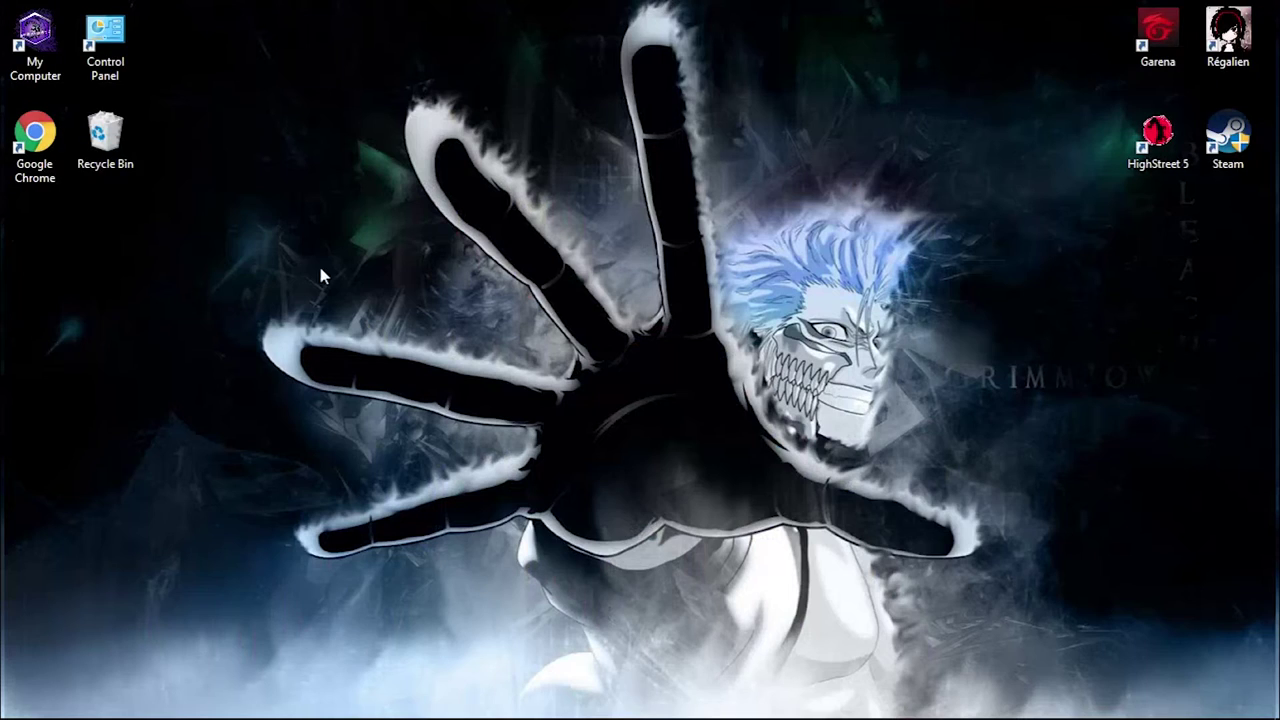
{"action": "double_click", "coordinate": [48, 60]}
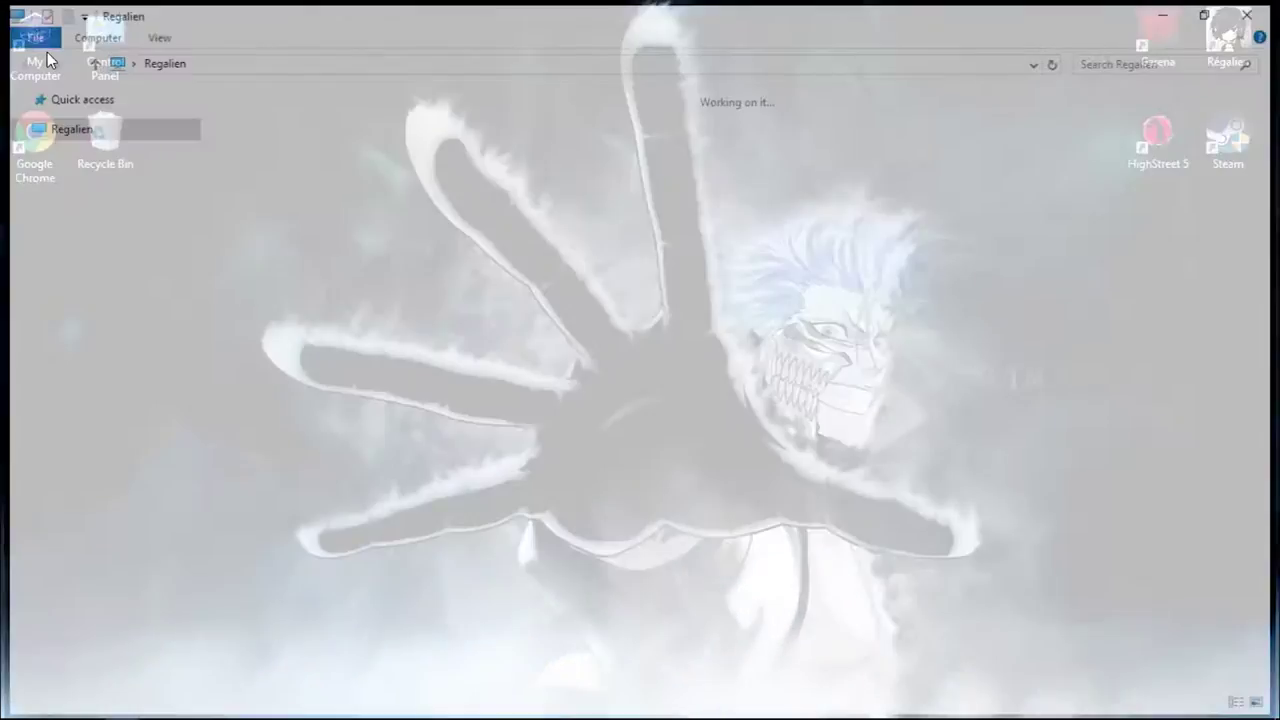
{"action": "double_click", "coordinate": [797, 277]}
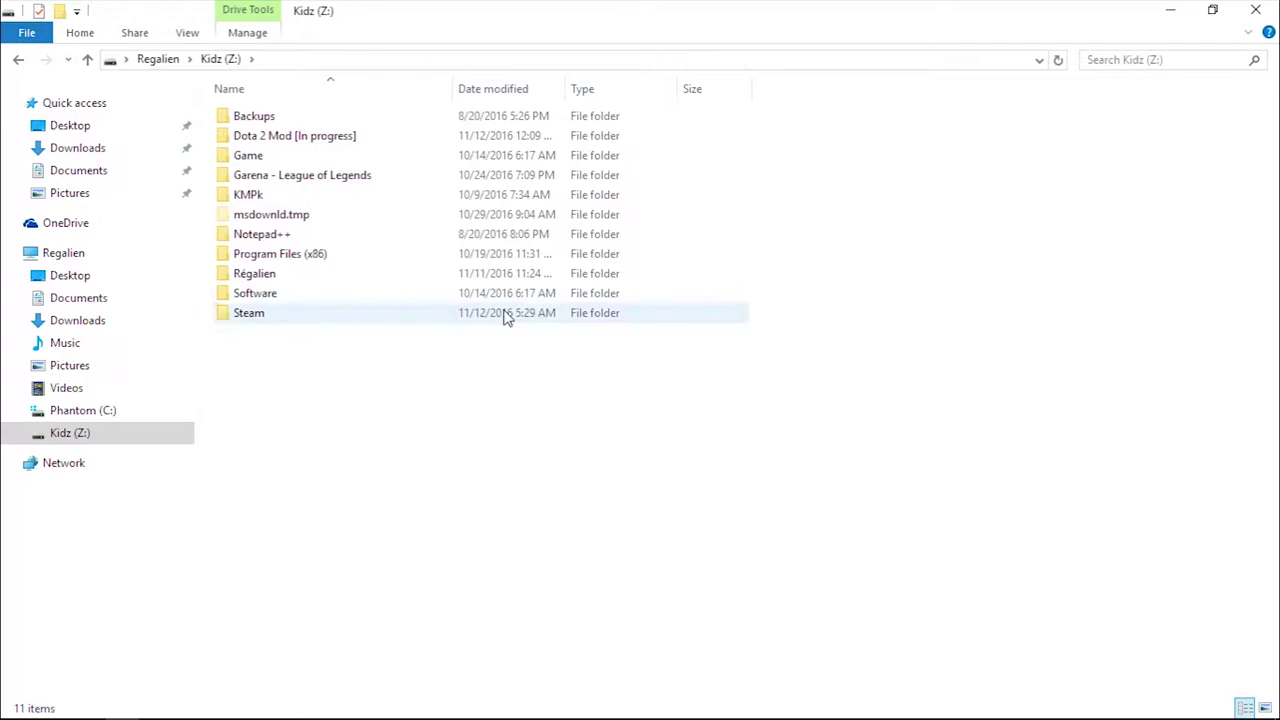
{"action": "double_click", "coordinate": [446, 316]}
{"action": "left_click", "coordinate": [330, 431]}
{"action": "left_click", "coordinate": [280, 530]}
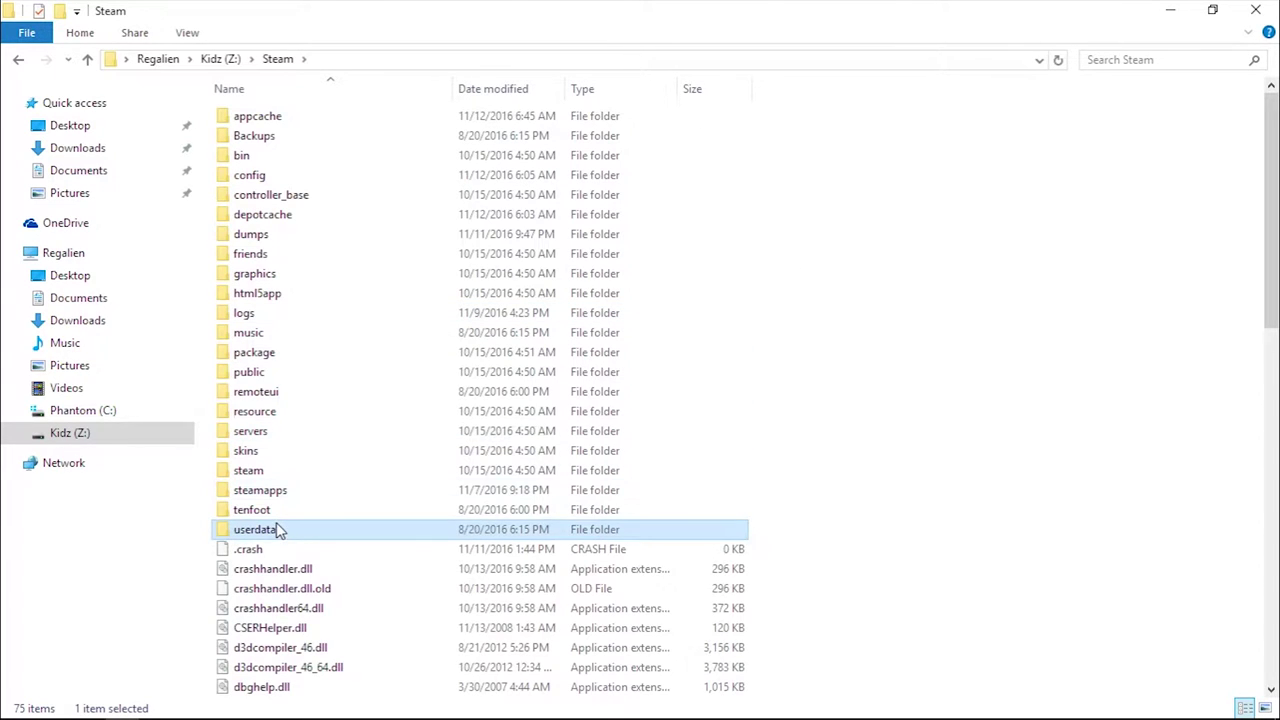
{"action": "double_click", "coordinate": [278, 491]}
{"action": "double_click", "coordinate": [313, 118]}
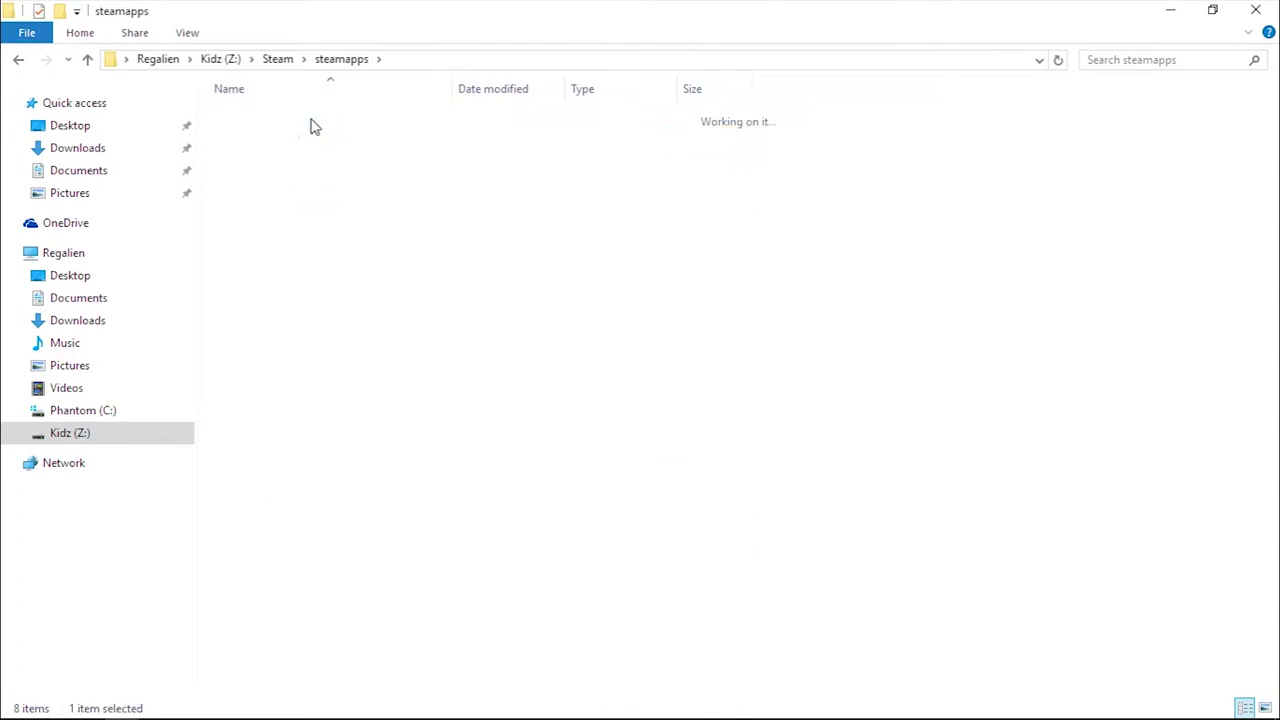
{"action": "double_click", "coordinate": [309, 137]}
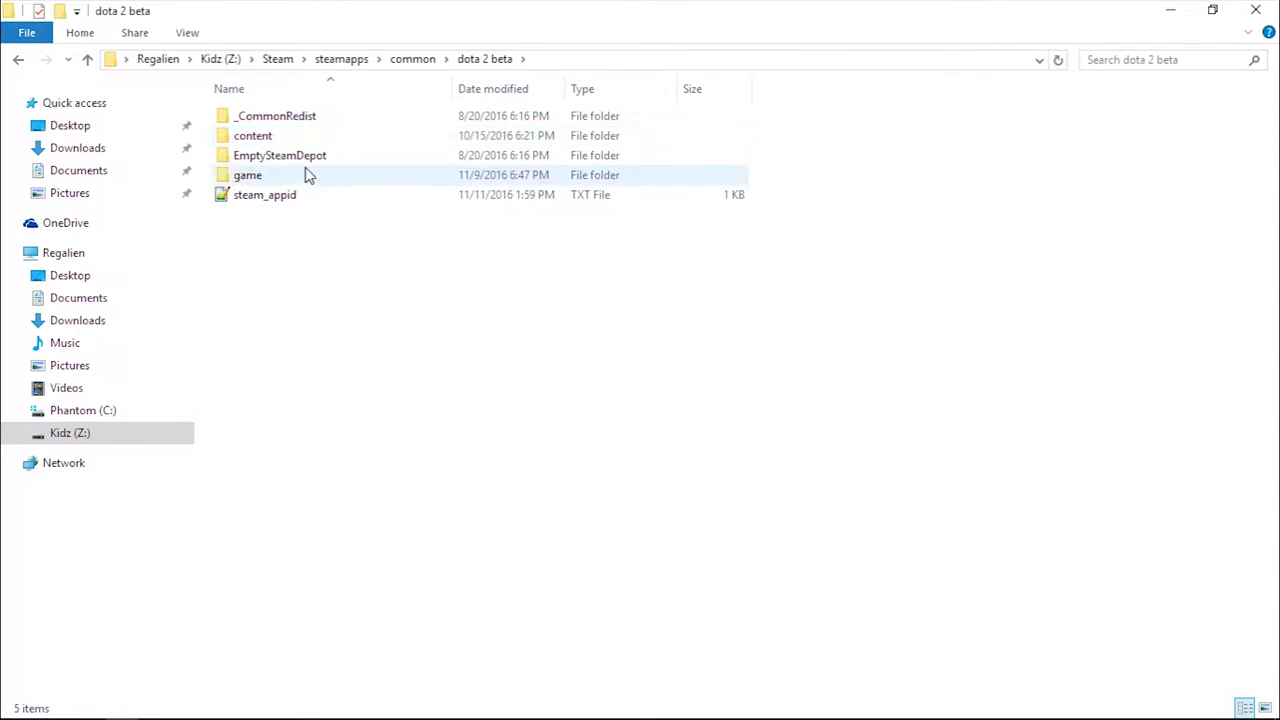
{"action": "double_click", "coordinate": [306, 175]}
{"action": "double_click", "coordinate": [308, 175]}
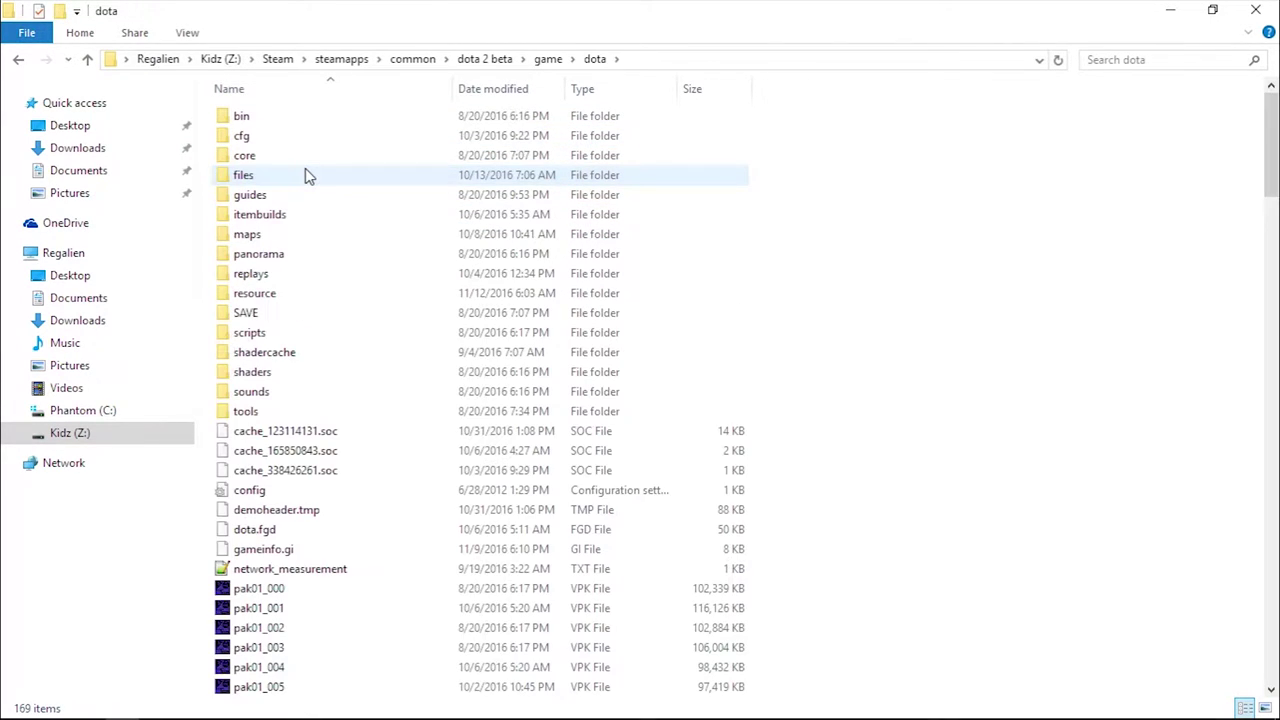
Extract scripts/items/items_game.txt from pak01_dir.vpk into the Dota 2 Mod [In progress] folder
{"action": "type", "text": "pak"}
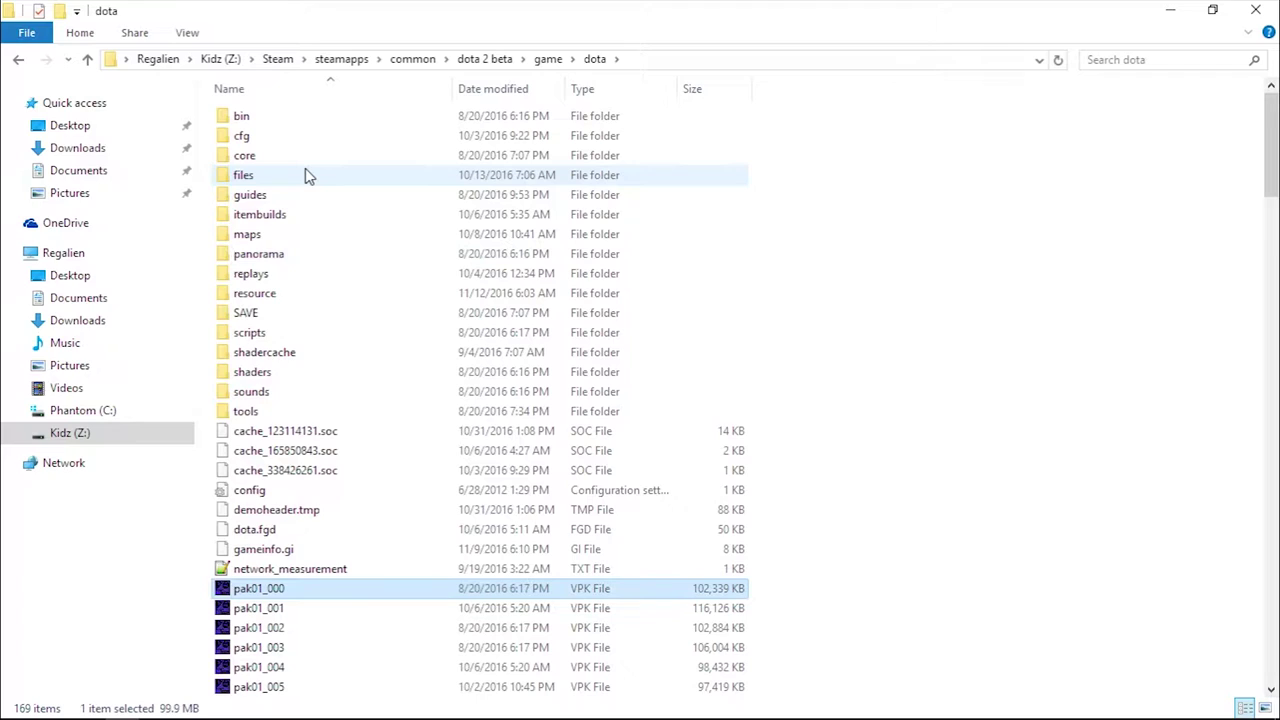
{"action": "type", "text": "01_d"}
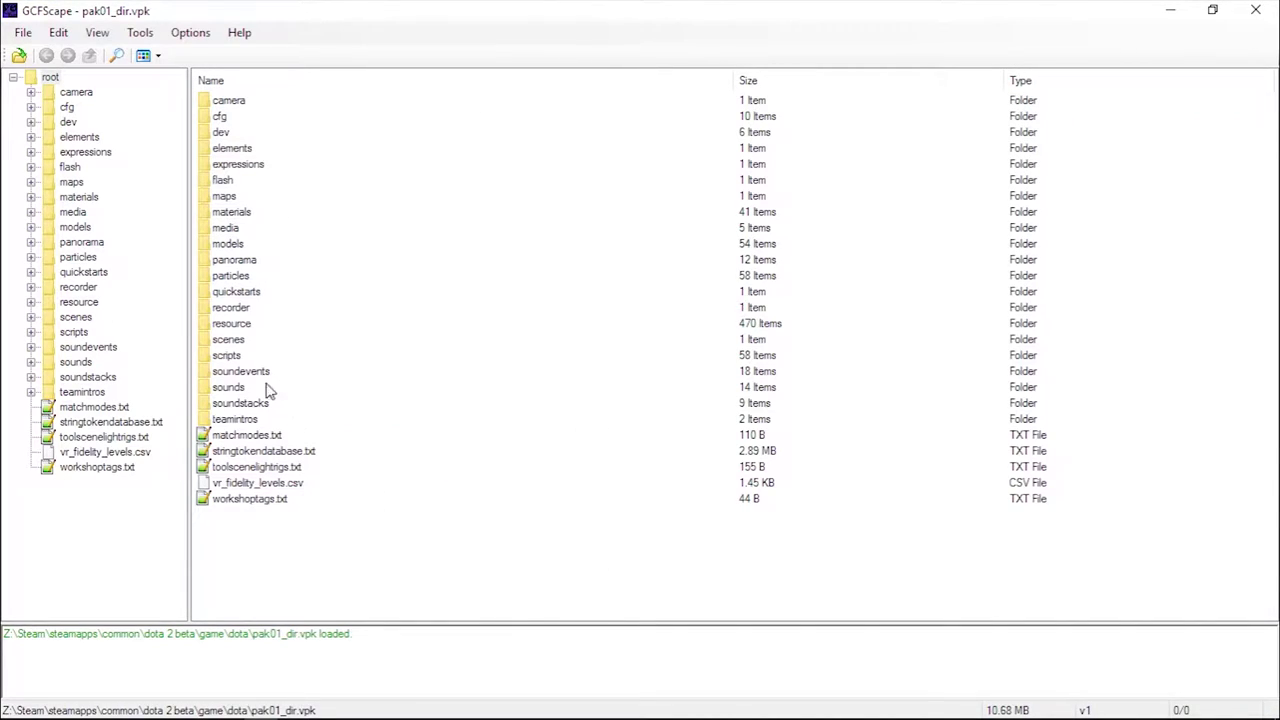
{"action": "double_click", "coordinate": [236, 358]}
{"action": "double_click", "coordinate": [224, 118]}
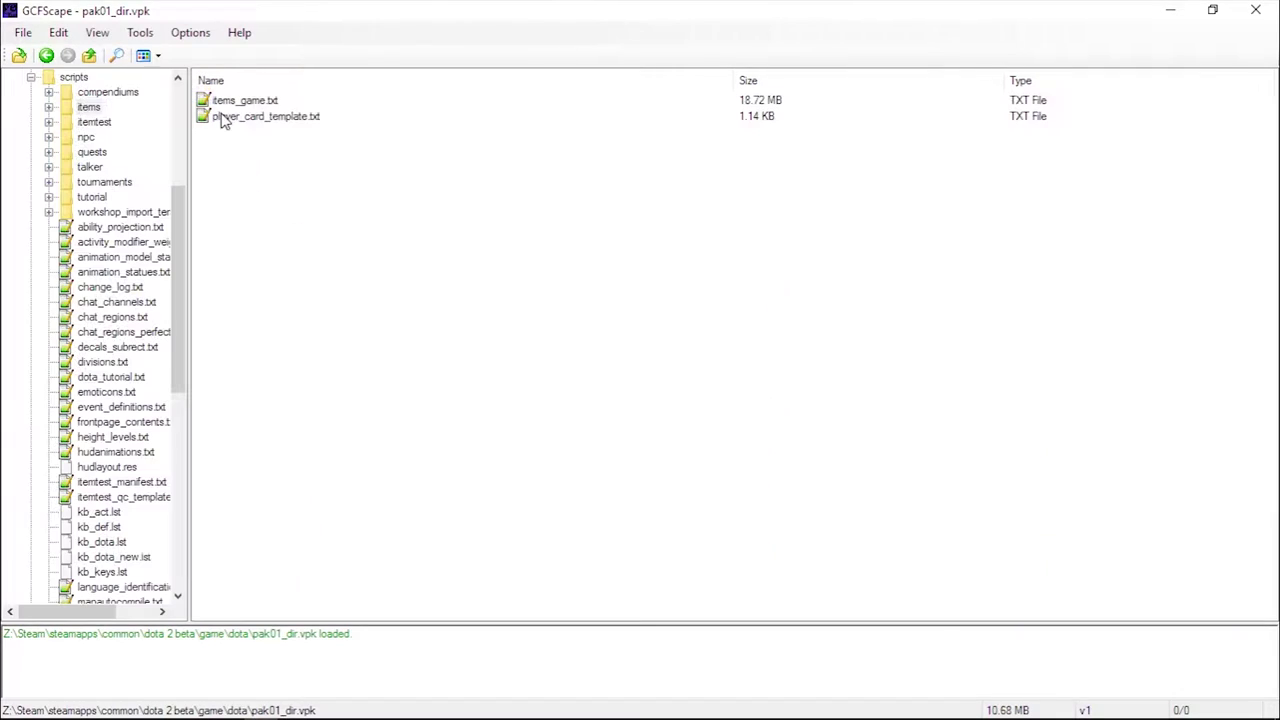
{"action": "left_click", "coordinate": [236, 102]}
{"action": "right_click", "coordinate": [233, 103]}
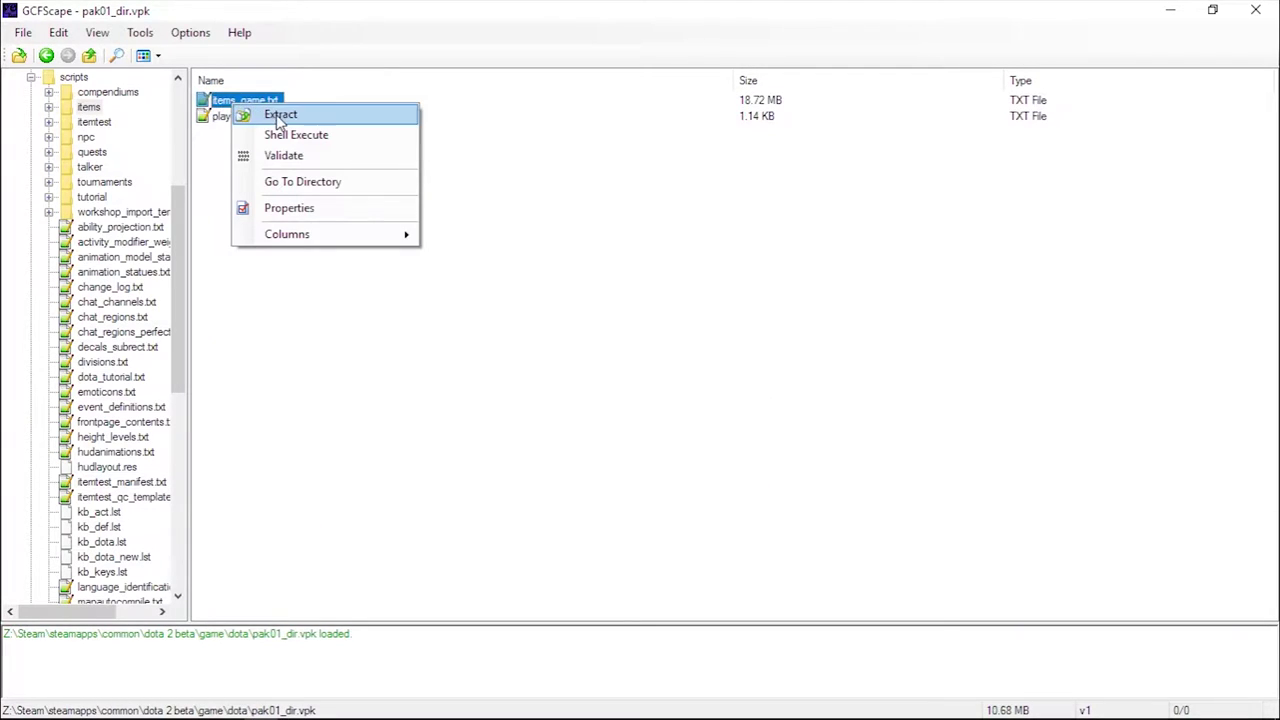
{"action": "left_click", "coordinate": [280, 116]}
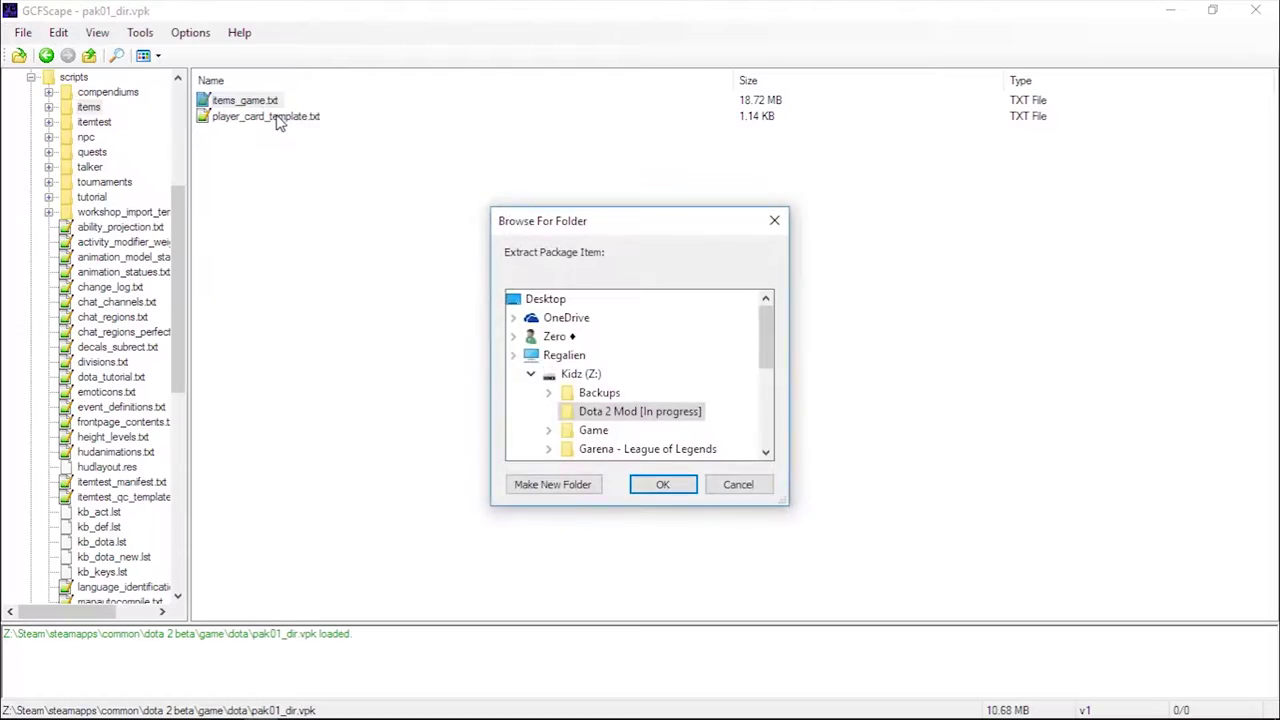
{"action": "left_click", "coordinate": [662, 485]}
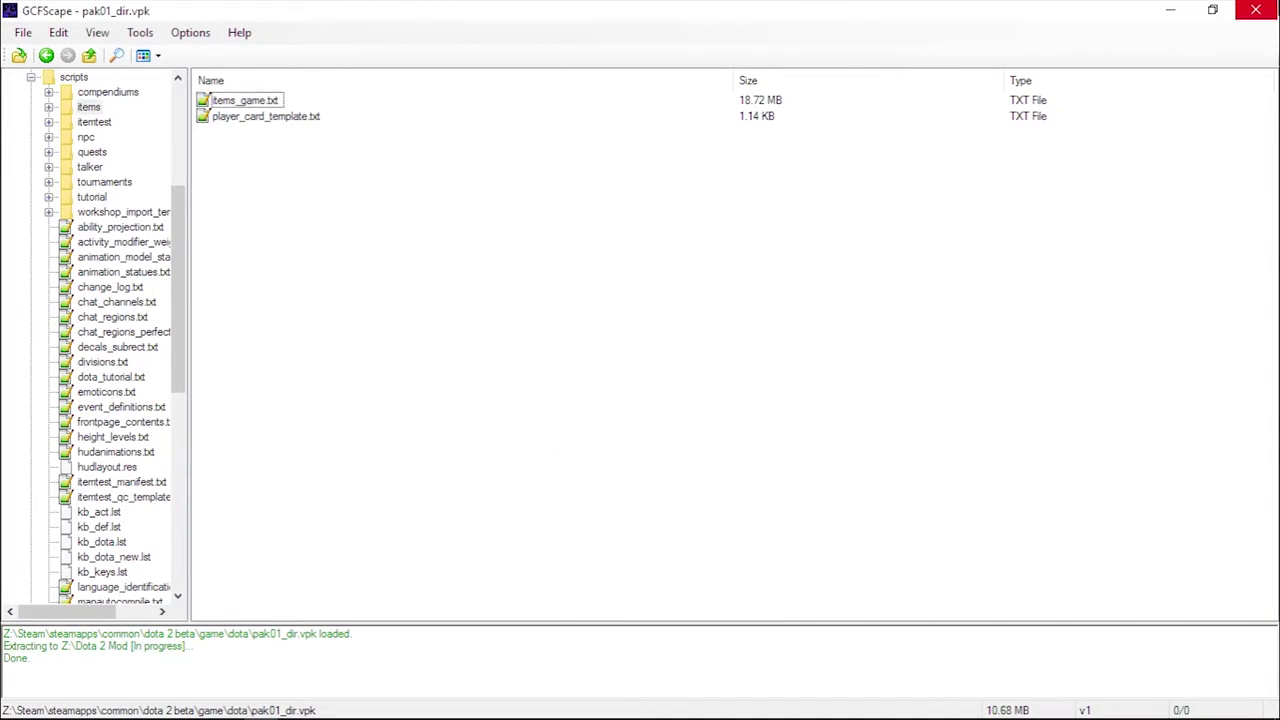
Open the extracted items_game.txt from Dota 2 Mod [In progress] in Notepad++ as the first tab
{"action": "left_click", "coordinate": [236, 62]}
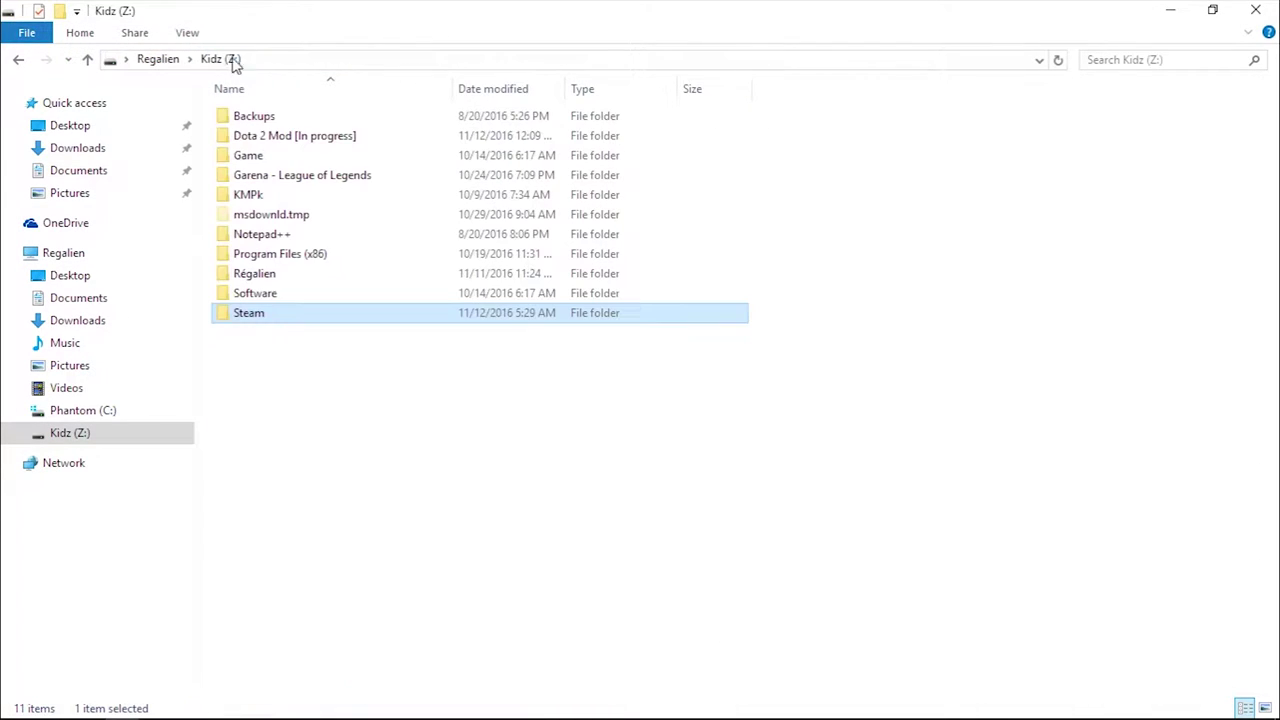
{"action": "double_click", "coordinate": [331, 137]}
{"action": "double_click", "coordinate": [338, 122]}
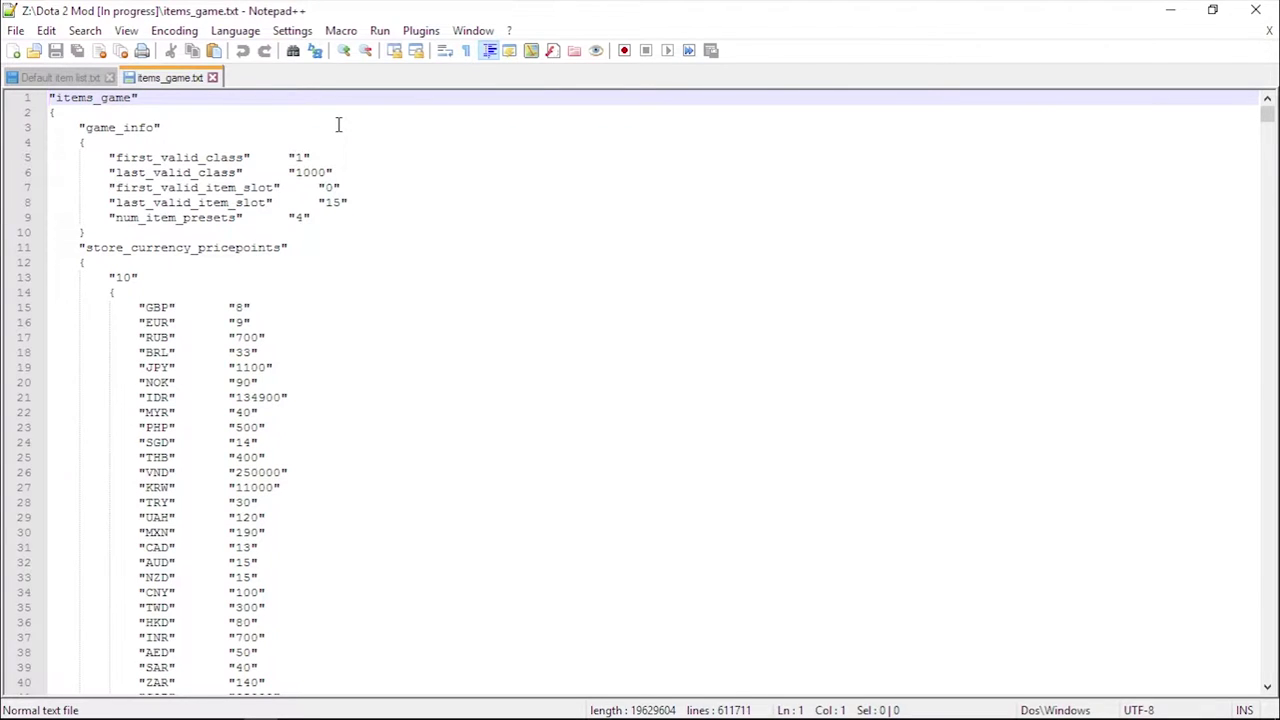
{"action": "left_click_drag", "start_coordinate": [148, 84], "coordinate": [88, 84]}
{"action": "key", "text": "alt+Tab"}
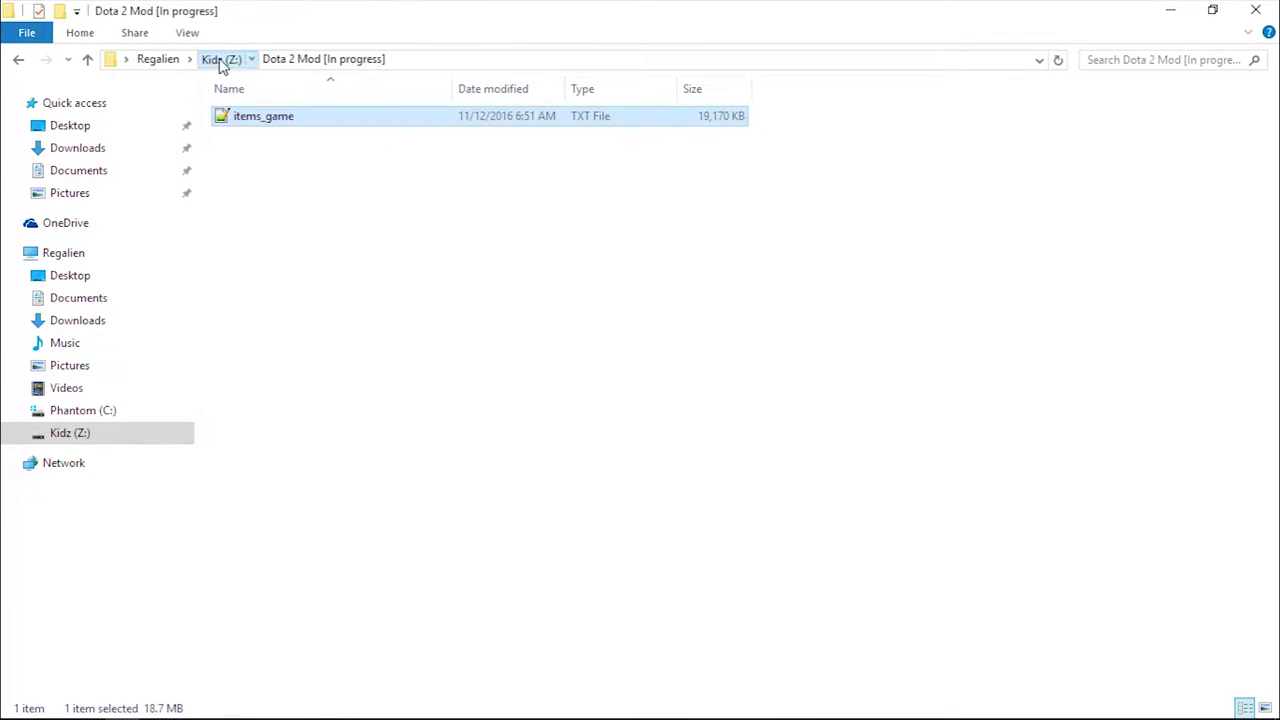
Open the Shutnik Method pak01_dir\scripts\items\items_game.txt in Notepad++, then return to the Announcers wiki page
{"action": "left_click", "coordinate": [221, 62]}
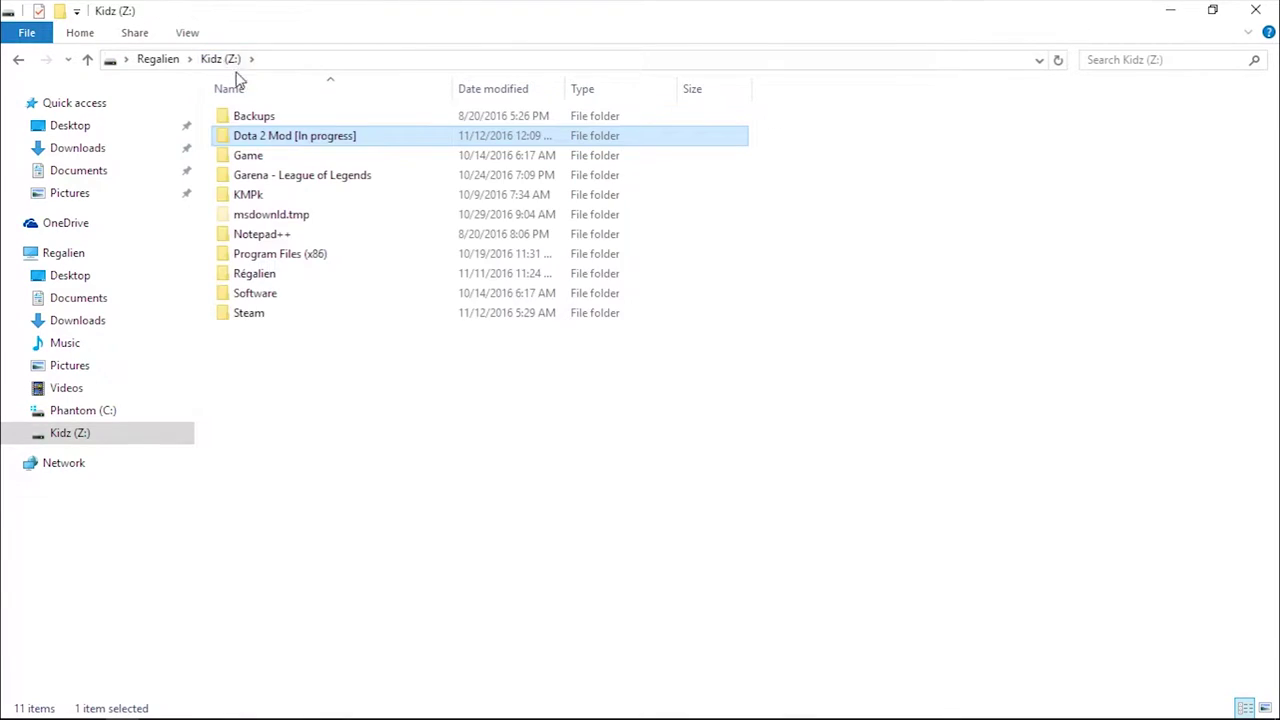
{"action": "double_click", "coordinate": [312, 275]}
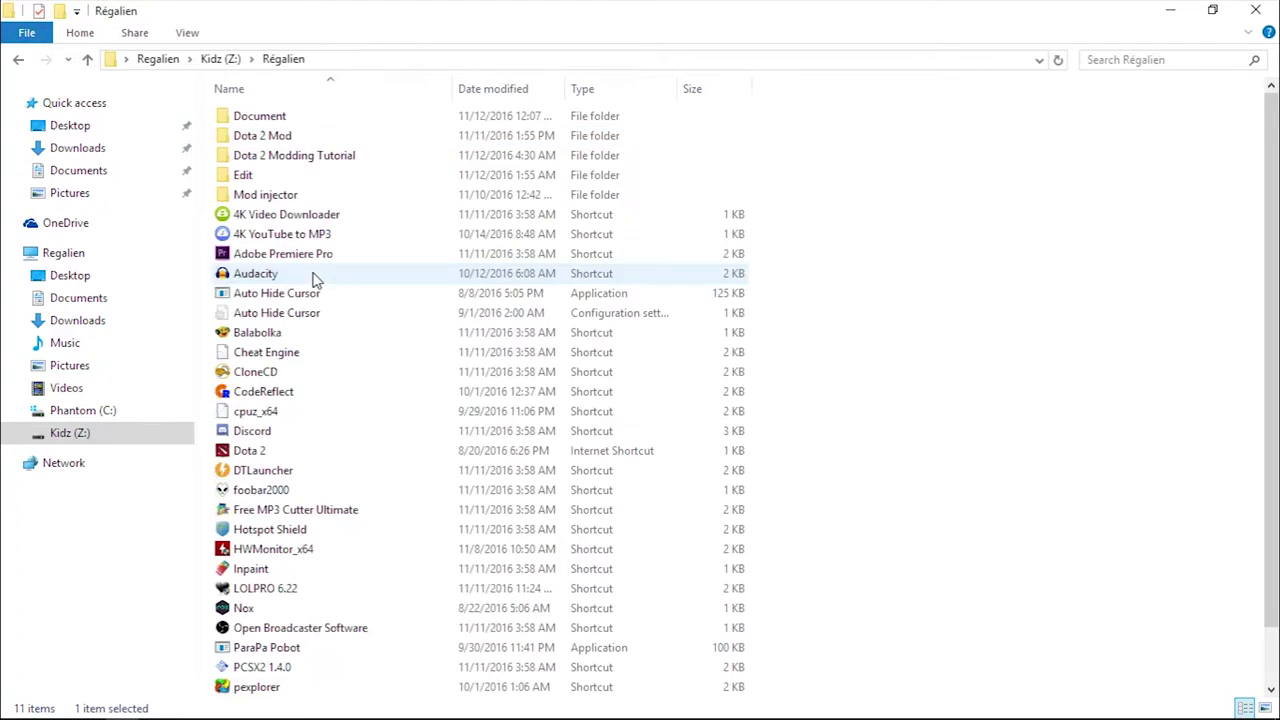
{"action": "double_click", "coordinate": [323, 137]}
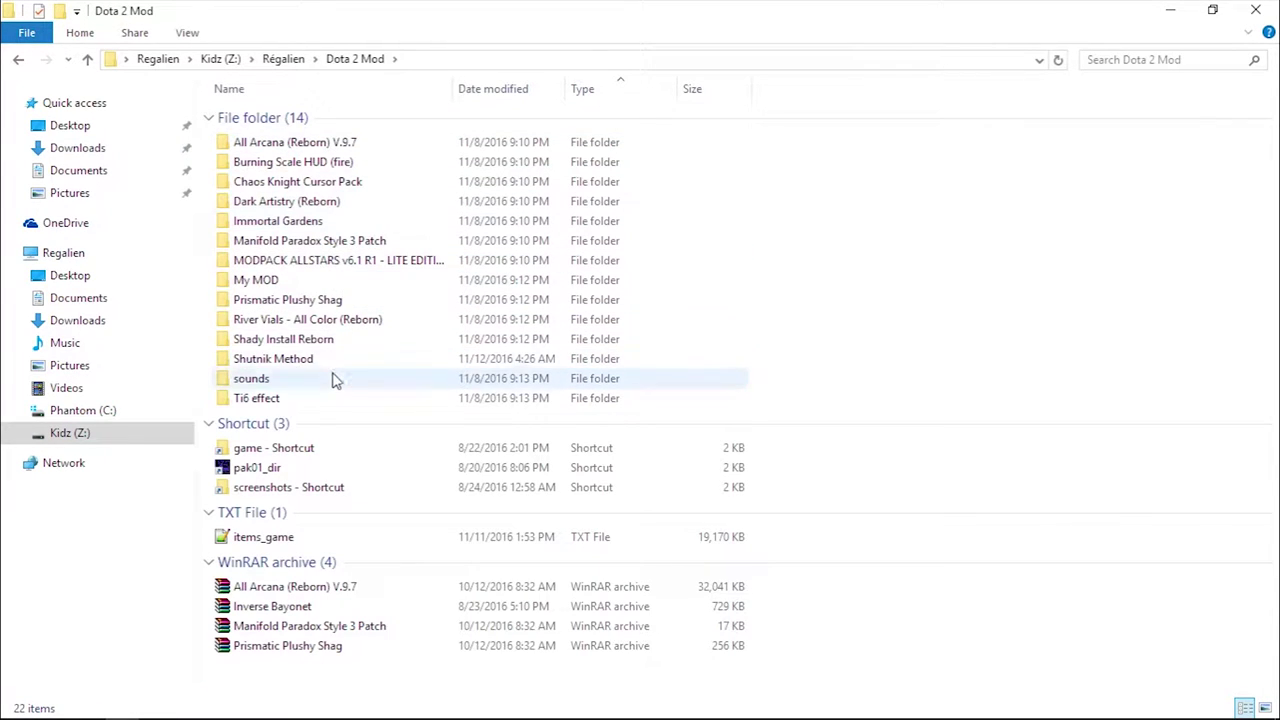
{"action": "double_click", "coordinate": [332, 362]}
{"action": "left_click", "coordinate": [340, 122]}
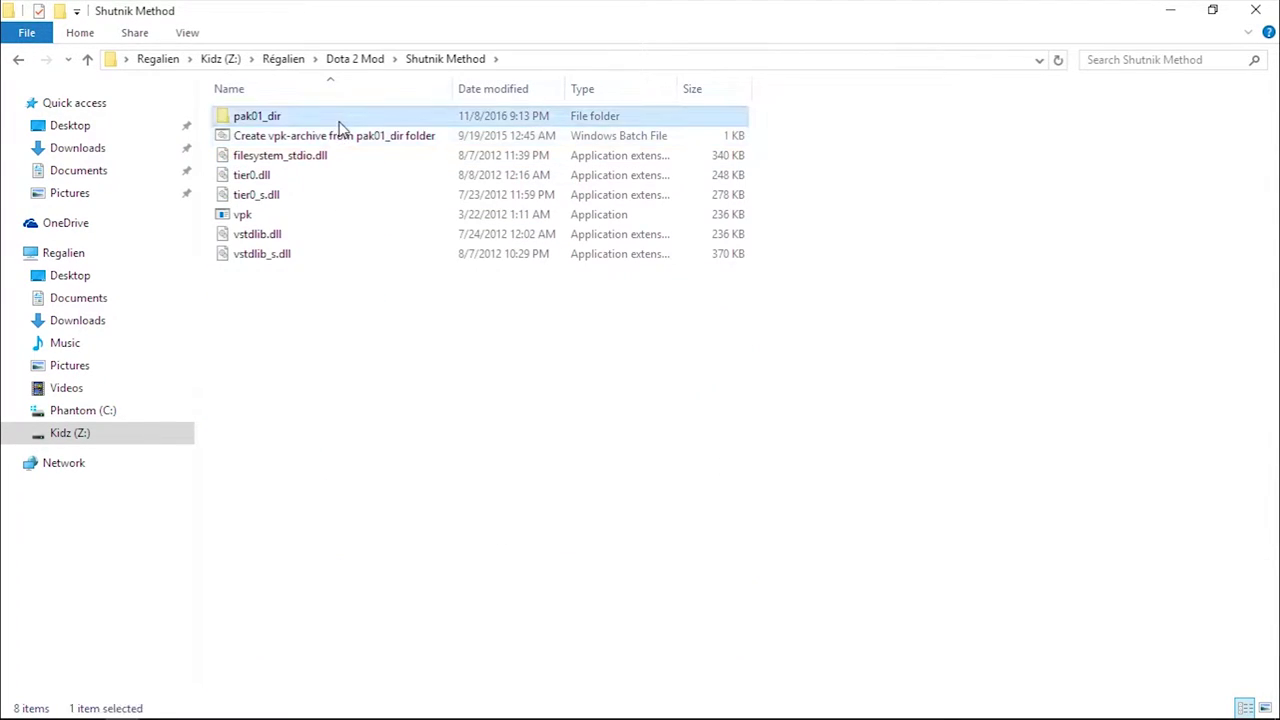
{"action": "double_click", "coordinate": [338, 122]}
{"action": "double_click", "coordinate": [326, 233]}
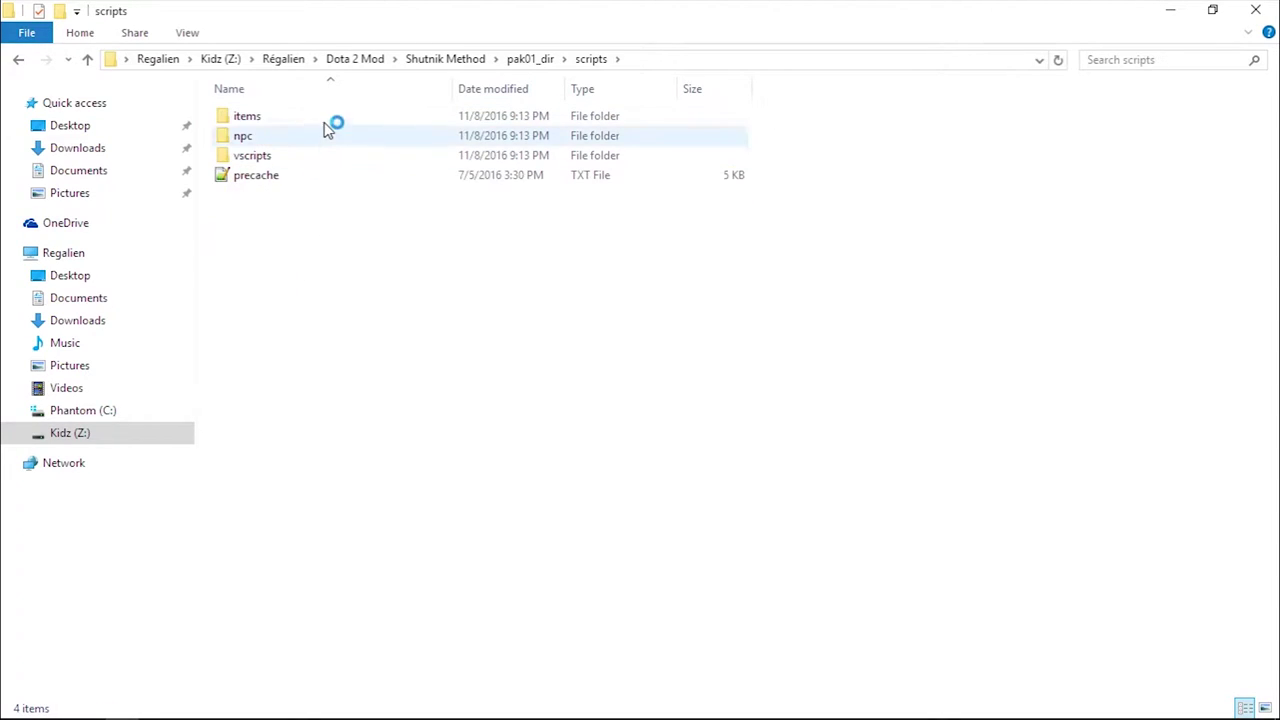
{"action": "double_click", "coordinate": [326, 118]}
{"action": "double_click", "coordinate": [325, 118]}
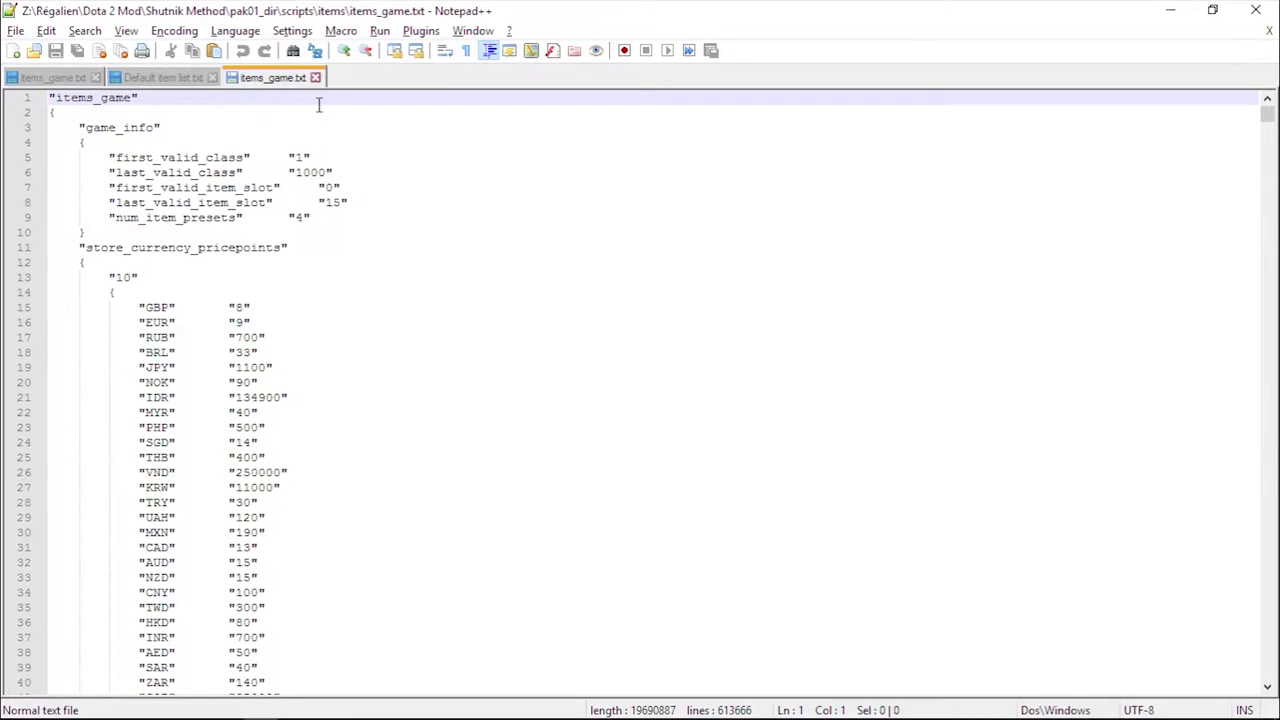
{"action": "left_click_drag", "start_coordinate": [286, 78], "coordinate": [62, 87]}
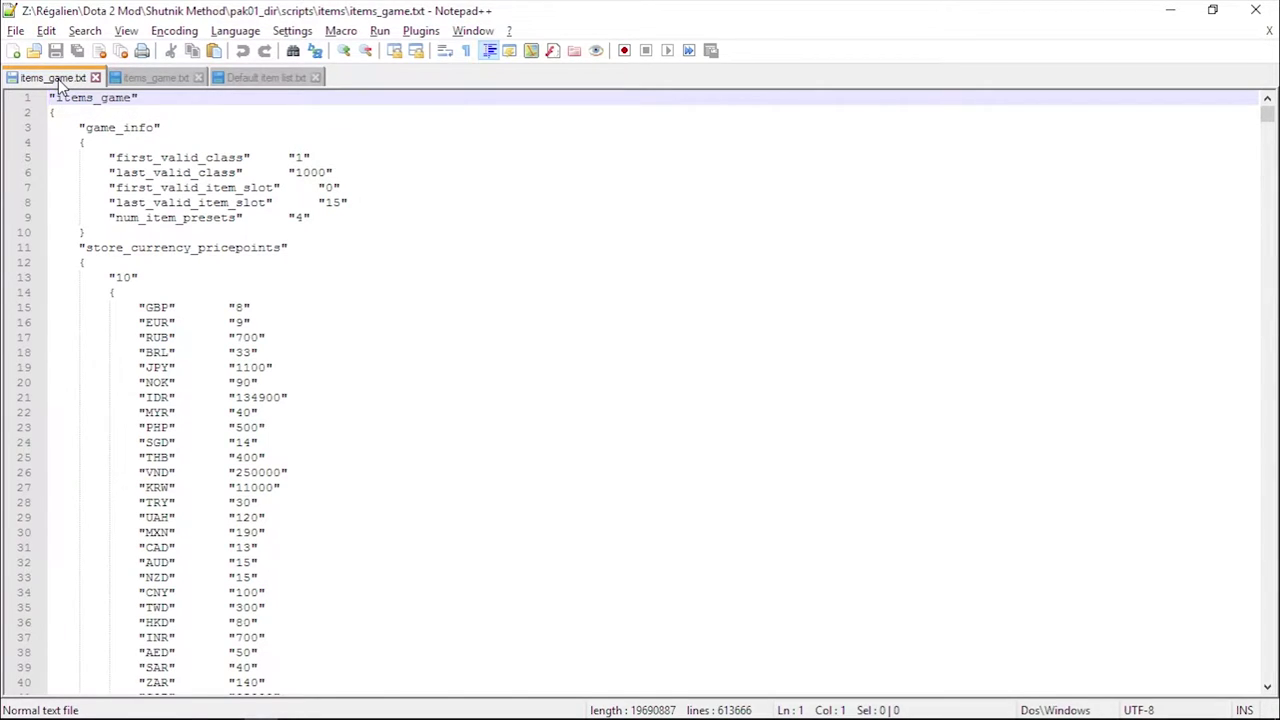
{"action": "key", "text": "alt+Tab"}
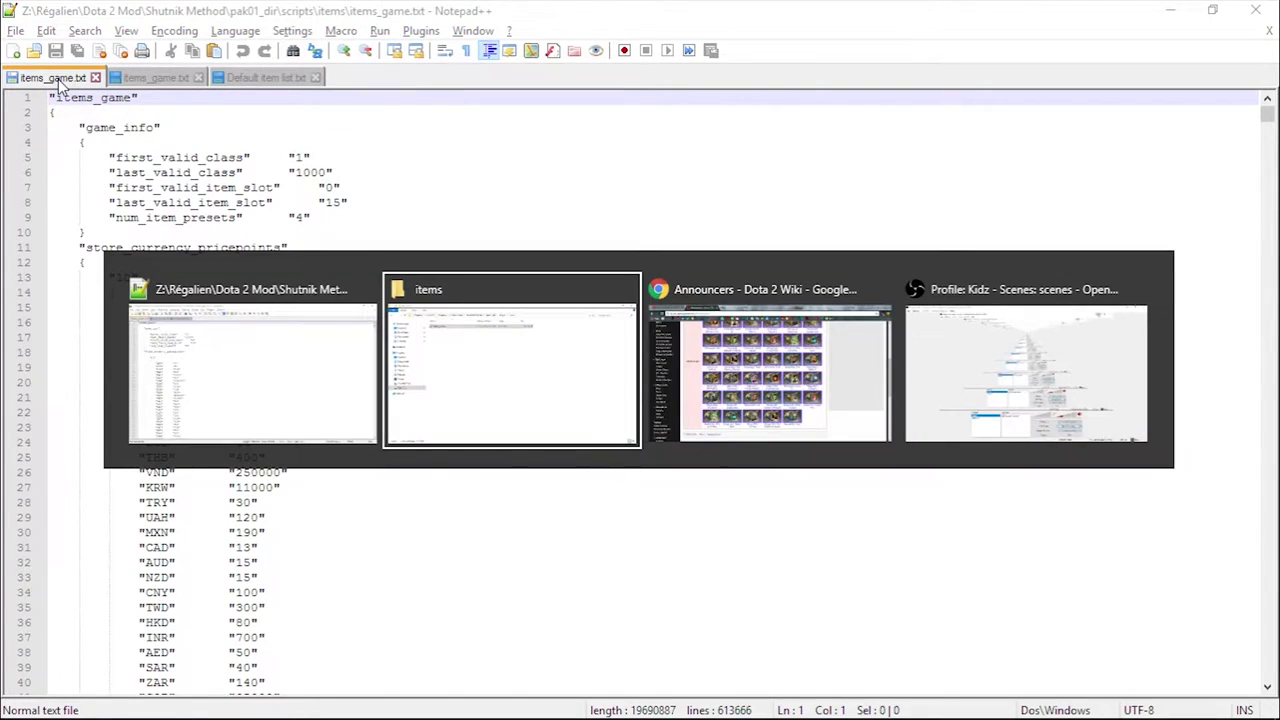
{"action": "key", "text": "alt+Tab"}
Copy the name 'Announcer: The Stanley Parable' from the wiki and return to Notepad++
{"action": "scroll", "coordinate": [372, 166], "scroll_direction": "down", "scroll_amount": 1}
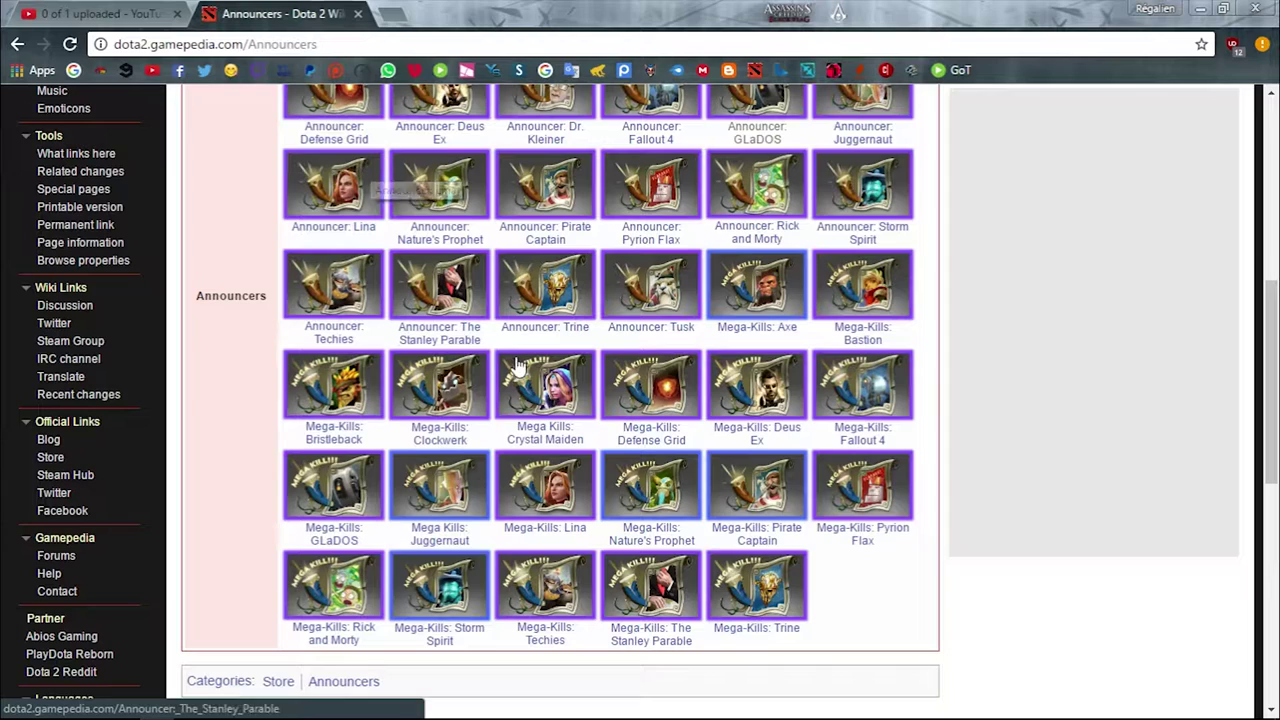
{"action": "scroll", "coordinate": [595, 388], "scroll_direction": "up", "scroll_amount": 1}
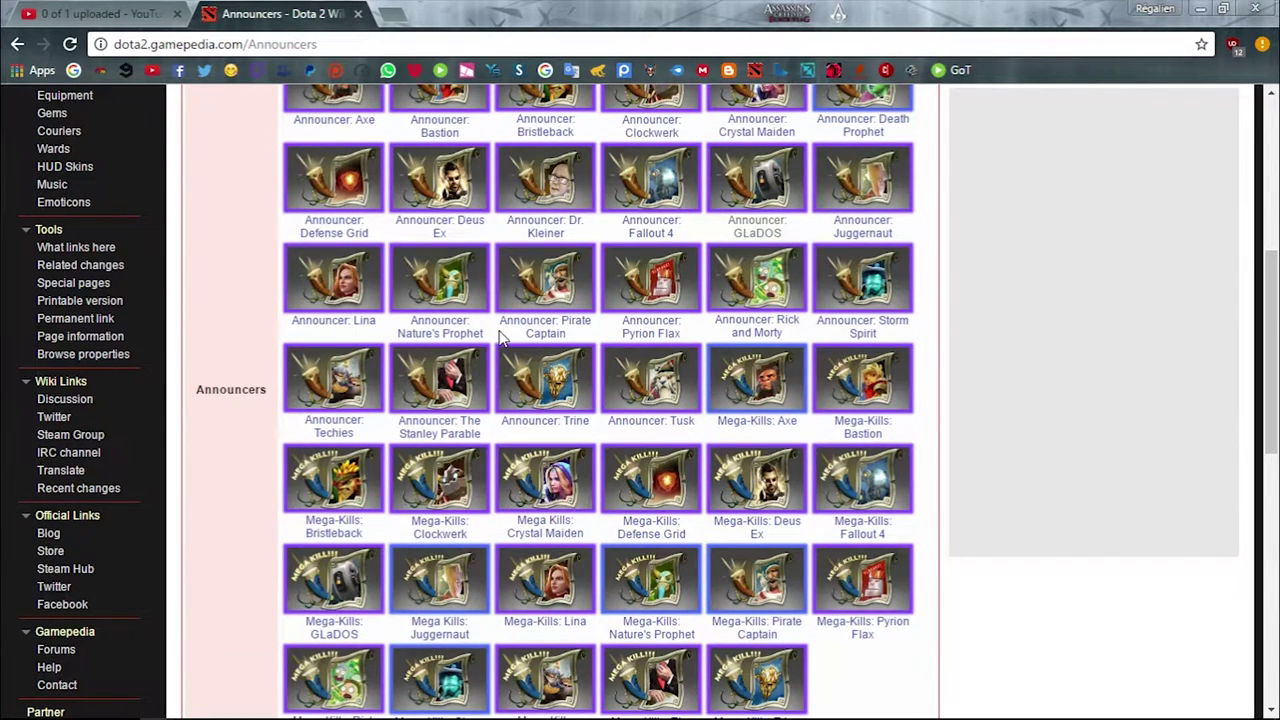
{"action": "left_click_drag", "start_coordinate": [484, 438], "coordinate": [402, 424]}
{"action": "key", "text": "ctrl+c"}
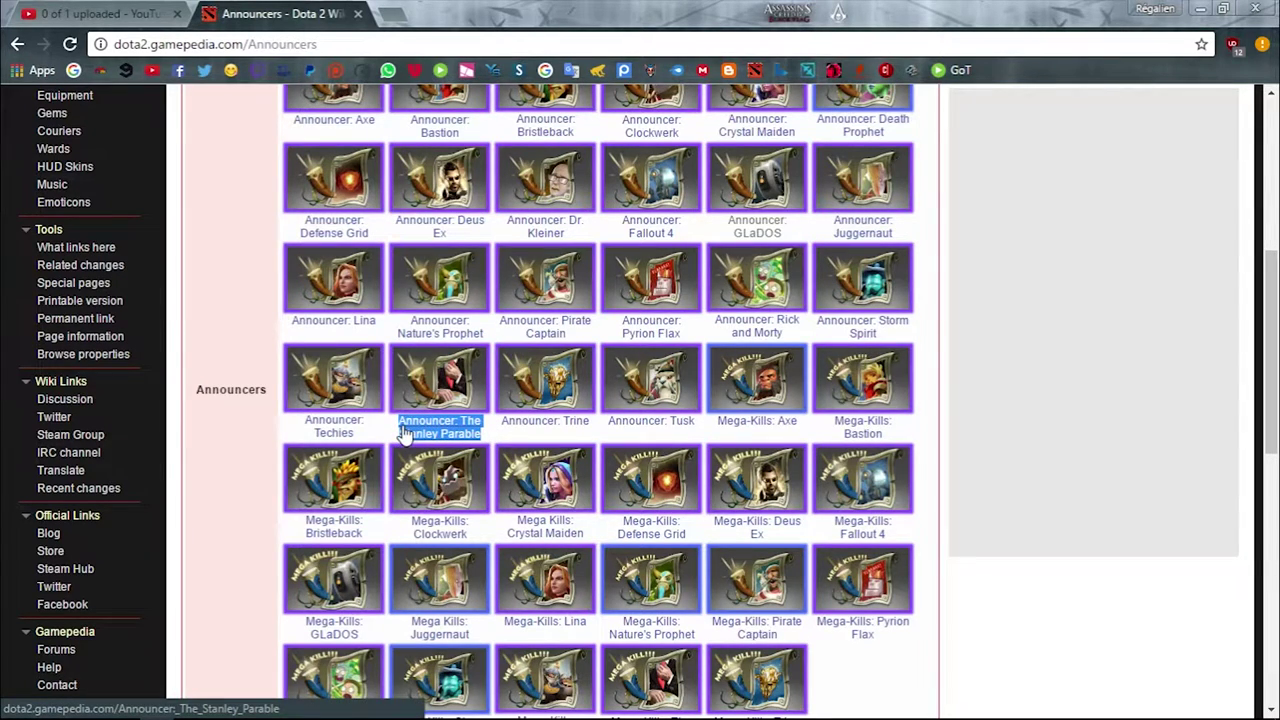
{"action": "key", "text": "alt+Tab"}
Find 'Announcer: The Stanley Parable' in the in-progress items_game.txt
{"action": "left_click", "coordinate": [160, 78]}
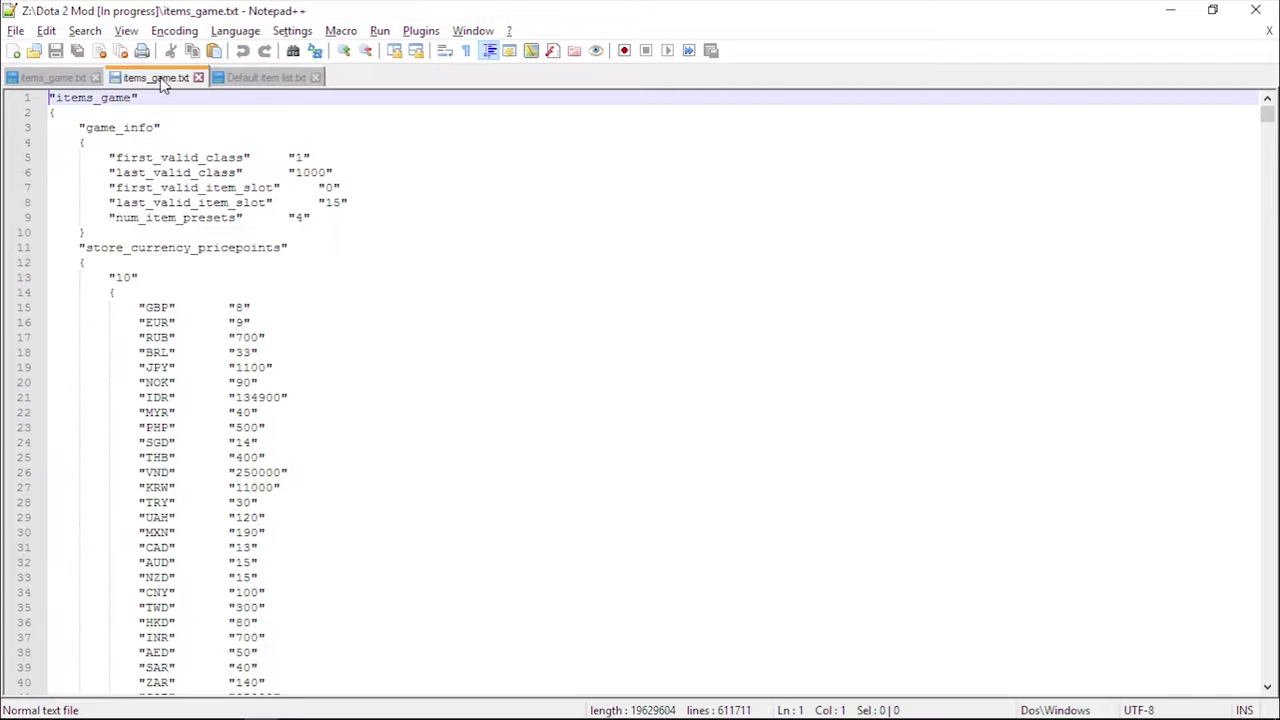
{"action": "key", "text": "ctrl+f"}
{"action": "key", "text": "ctrl+v"}
{"action": "left_click", "coordinate": [805, 285]}
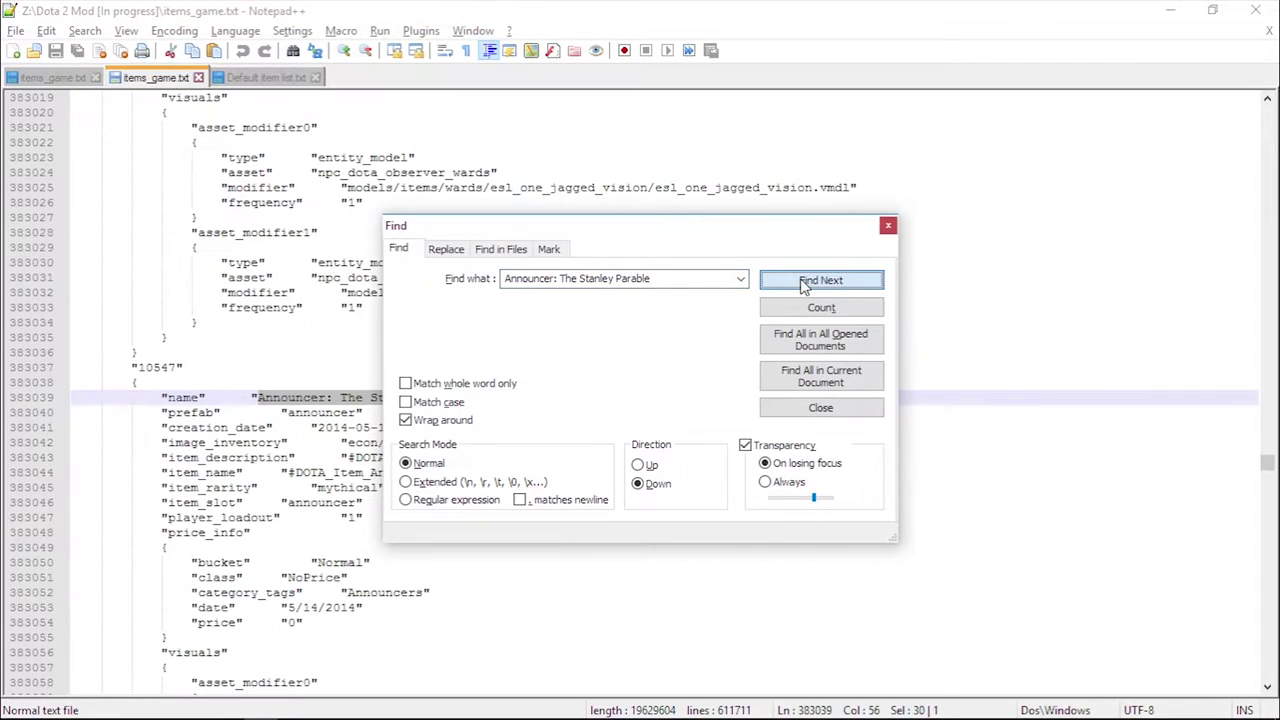
Copy 'Default Announcer' from the item list notes and find it in the pak01_dir items_game.txt
{"action": "left_click", "coordinate": [260, 78]}
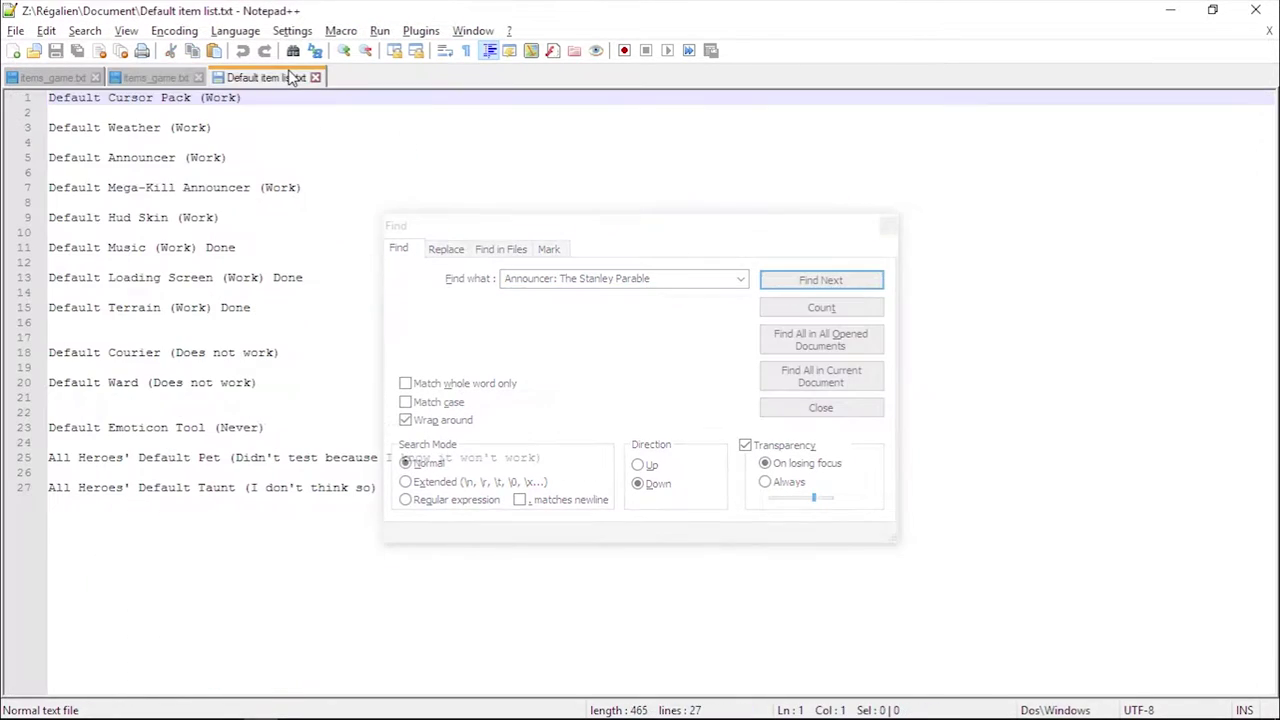
{"action": "left_click_drag", "start_coordinate": [176, 157], "coordinate": [44, 160]}
{"action": "key", "text": "ctrl+c"}
{"action": "left_click", "coordinate": [60, 78]}
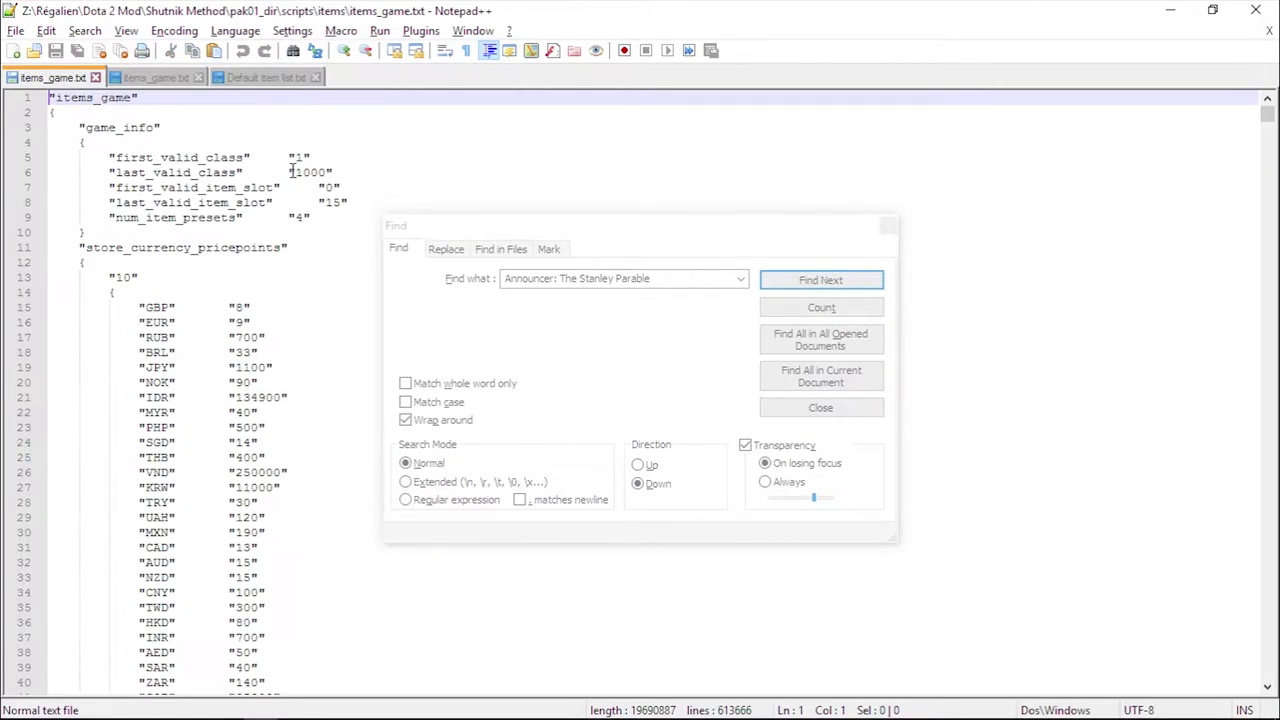
{"action": "key", "text": "ctrl+f"}
{"action": "key", "text": "ctrl+v"}
{"action": "left_click", "coordinate": [787, 283]}
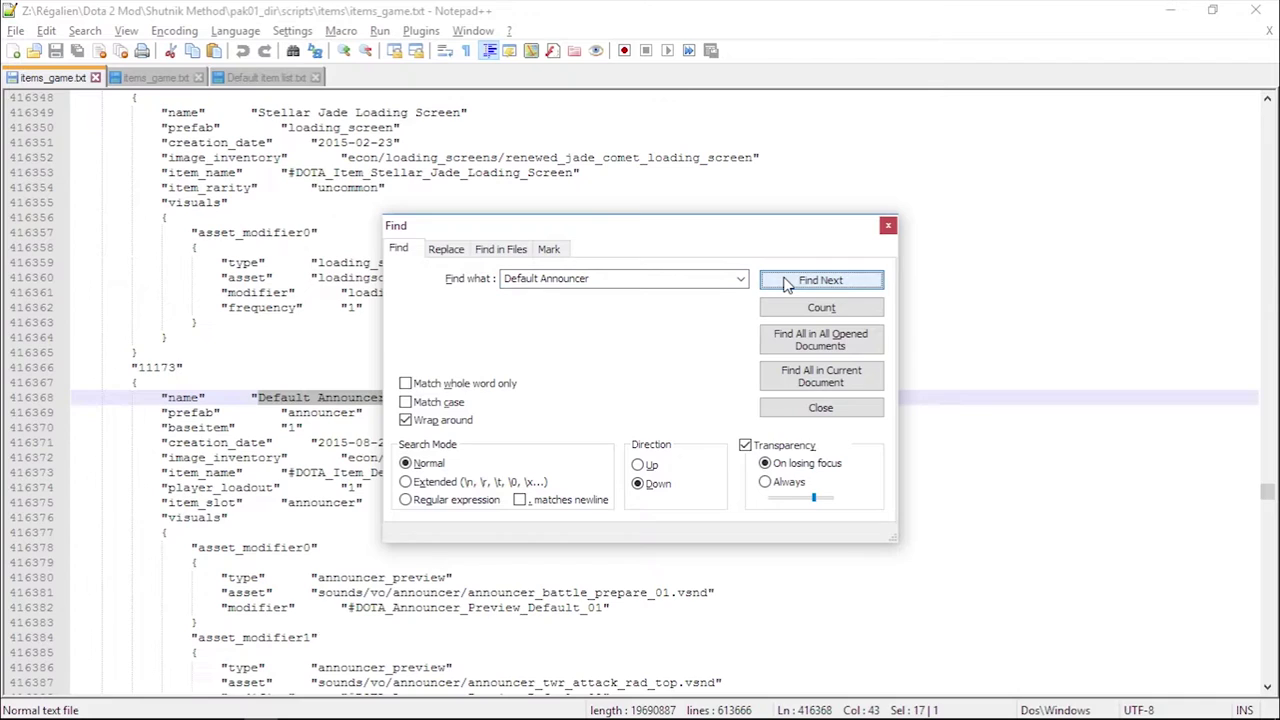
{"action": "left_click", "coordinate": [886, 226]}
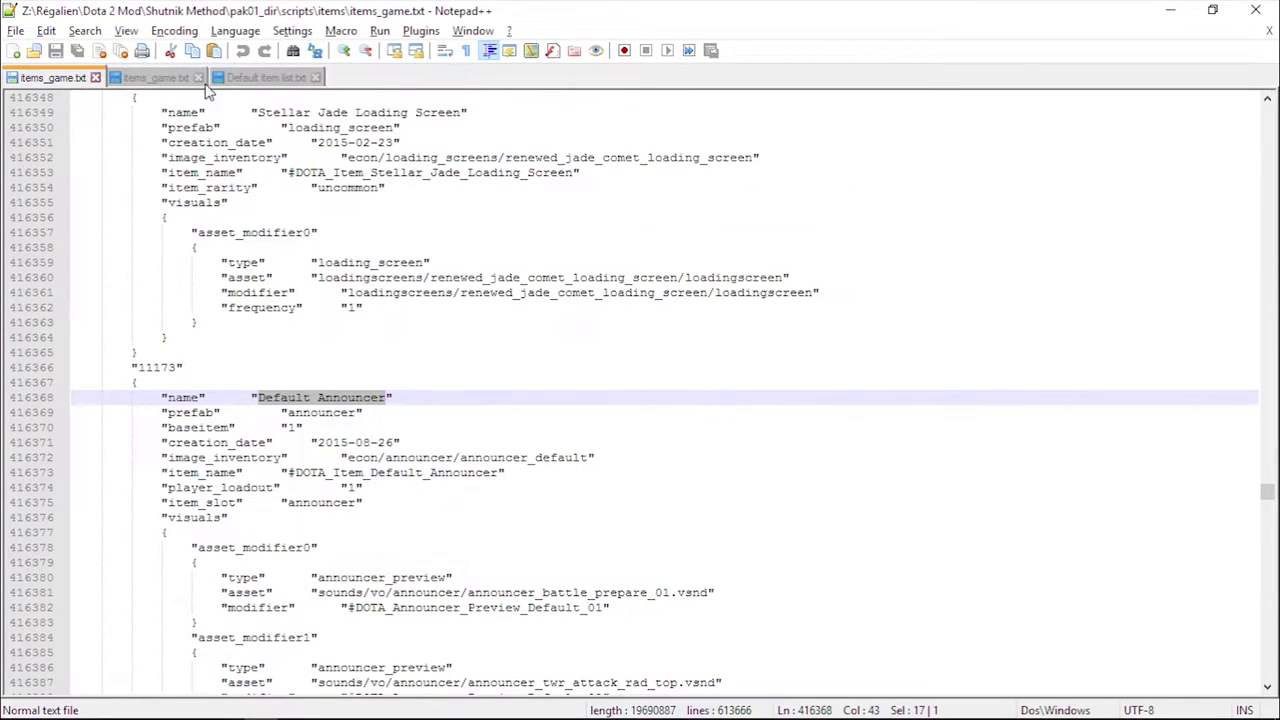
Select the Stanley Parable announcer's visuals block in the in-progress items_game.txt
{"action": "left_click", "coordinate": [168, 78]}
{"action": "scroll", "coordinate": [198, 447], "scroll_direction": "down", "scroll_amount": 2}
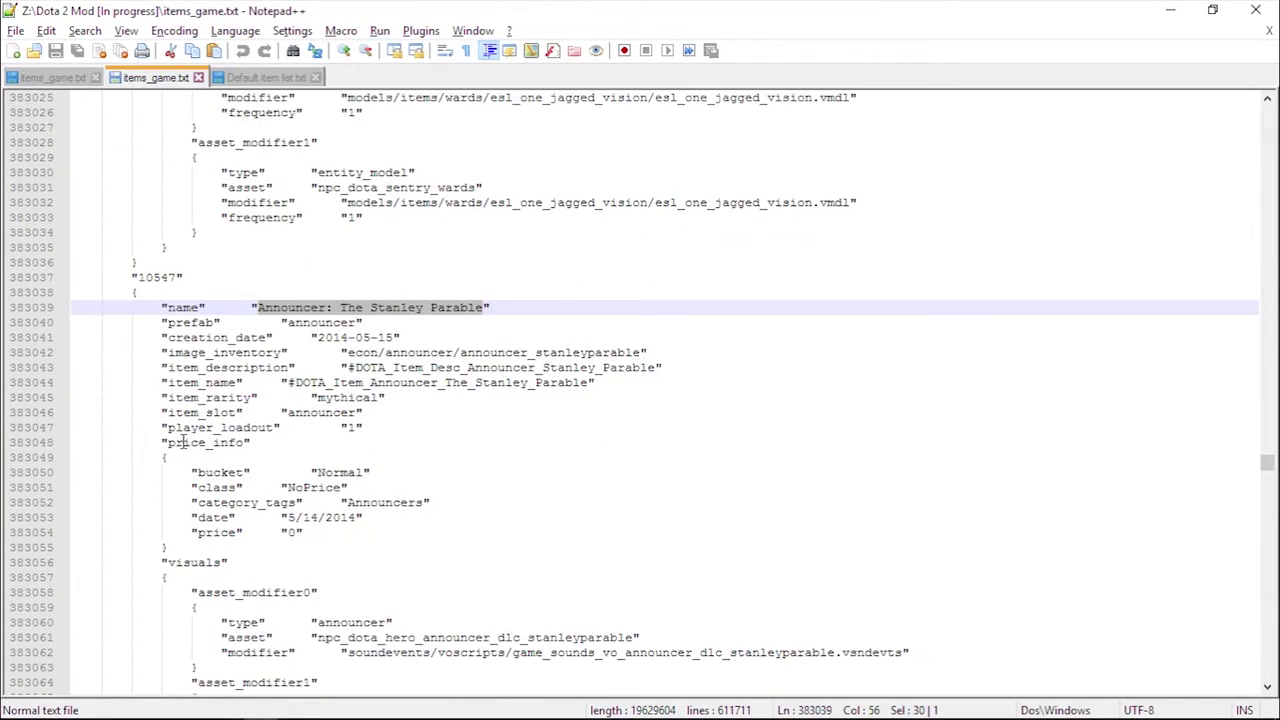
{"action": "scroll", "coordinate": [185, 445], "scroll_direction": "down", "scroll_amount": 3}
{"action": "left_click", "coordinate": [156, 430]}
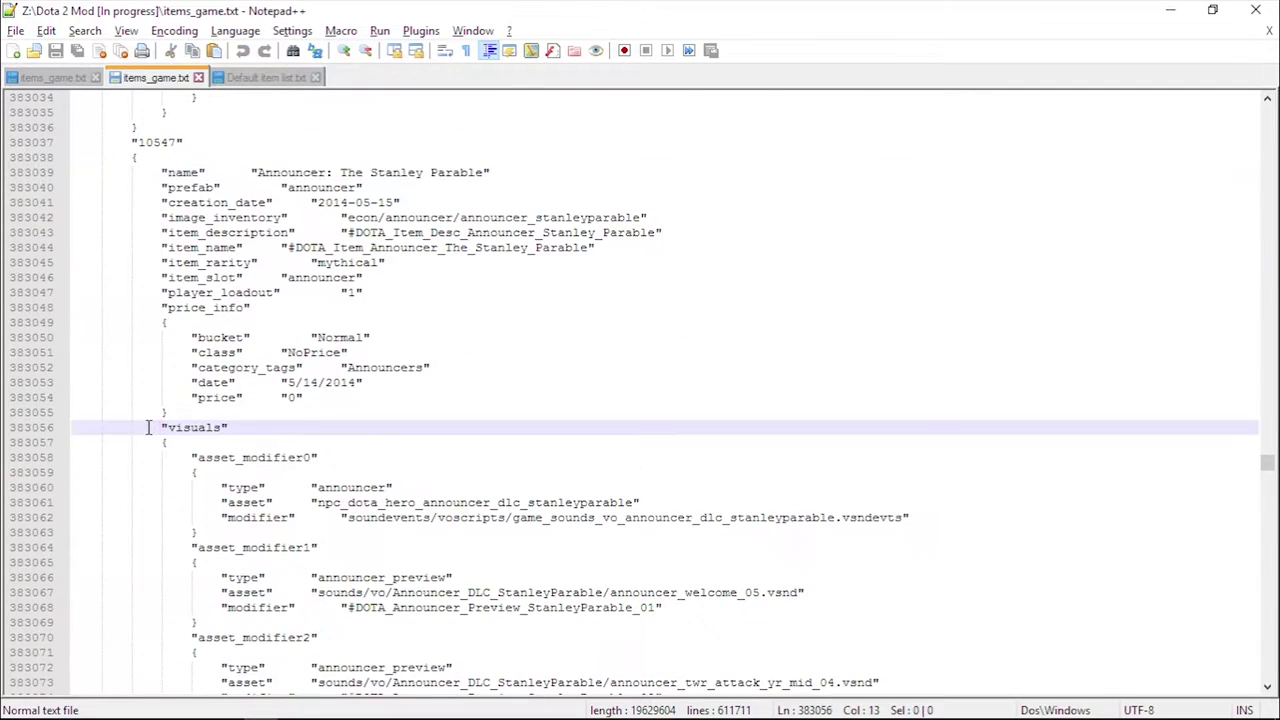
{"action": "scroll", "coordinate": [272, 502], "scroll_direction": "down", "scroll_amount": 17}
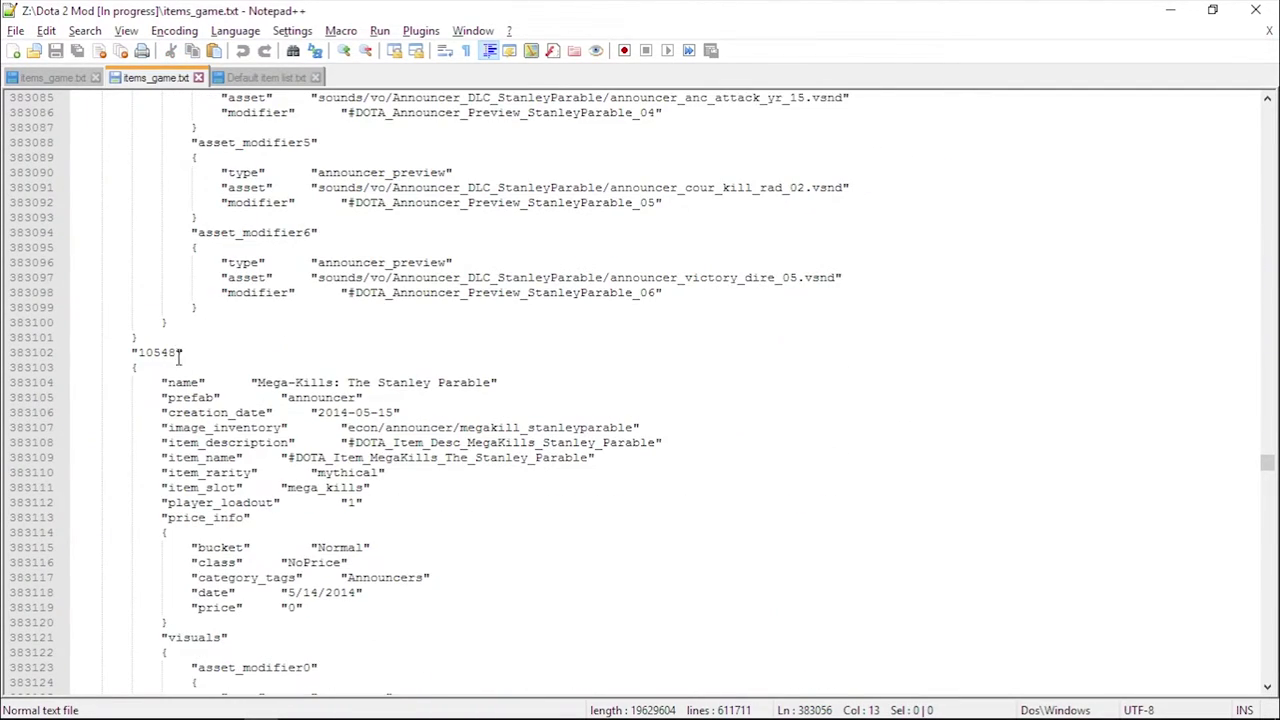
{"action": "left_click", "coordinate": [177, 338], "text": "shift"}
Replace the Default Announcer's visuals block in the pak01_dir file with the Stanley Parable visuals
{"action": "left_click", "coordinate": [63, 80]}
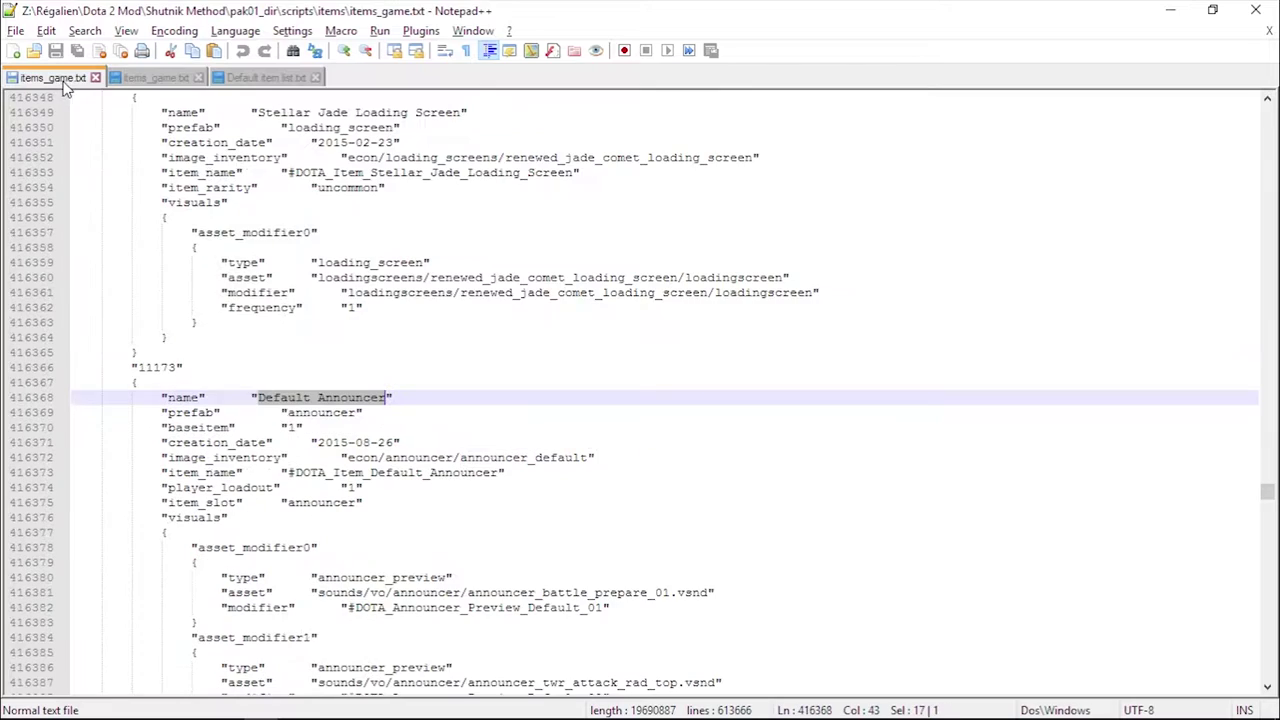
{"action": "left_click", "coordinate": [156, 520]}
{"action": "scroll", "coordinate": [287, 540], "scroll_direction": "down", "scroll_amount": 14}
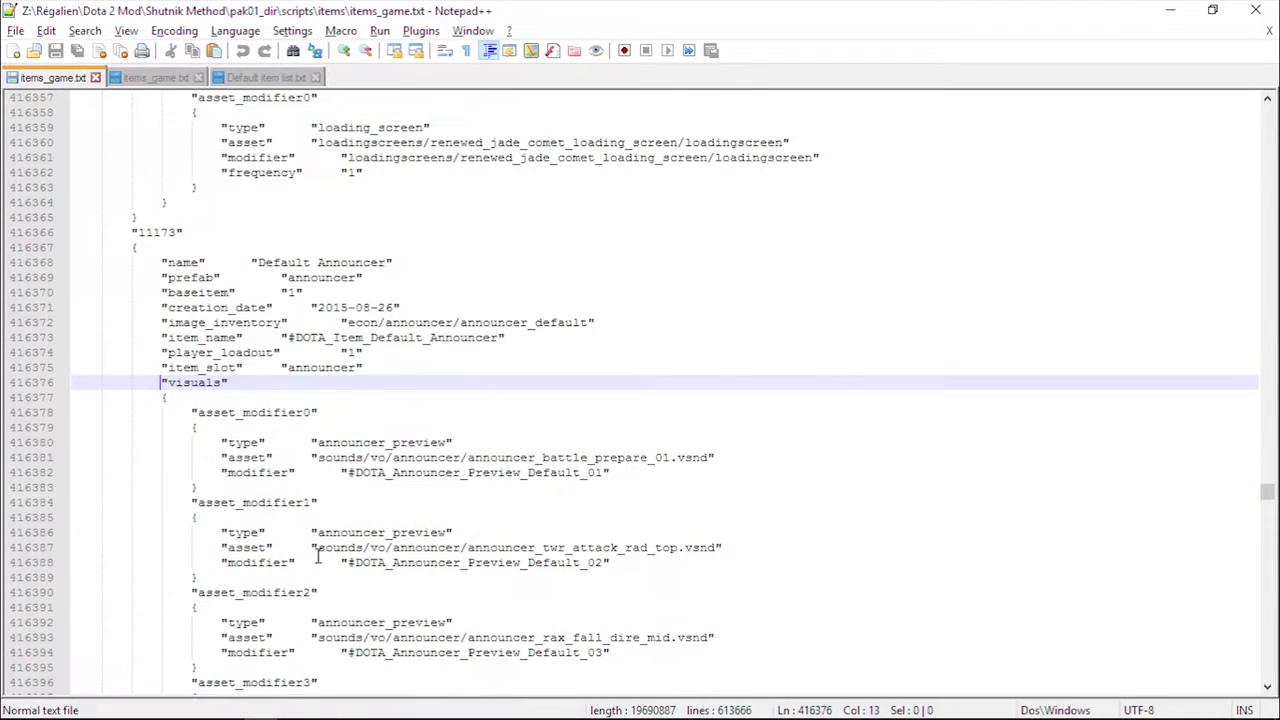
{"action": "left_click", "coordinate": [200, 472], "text": "shift"}
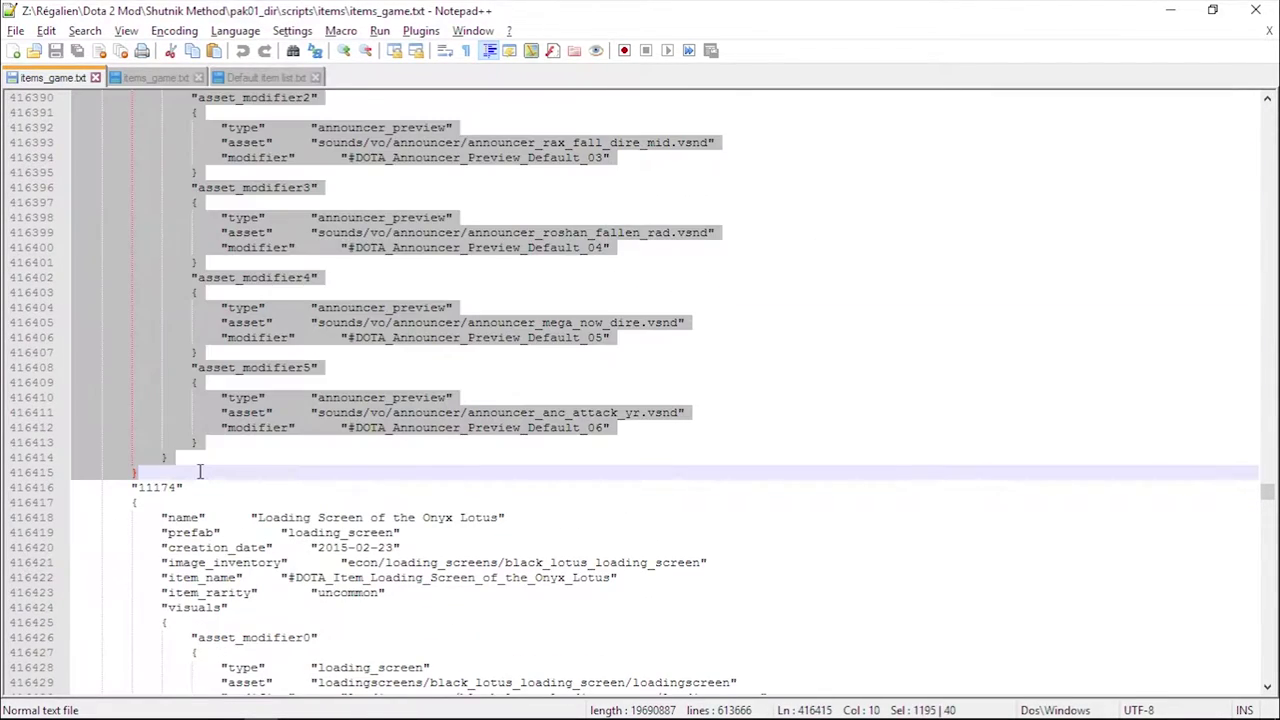
{"action": "key", "text": "ctrl+v"}
{"action": "key", "text": "alt+Tab"}
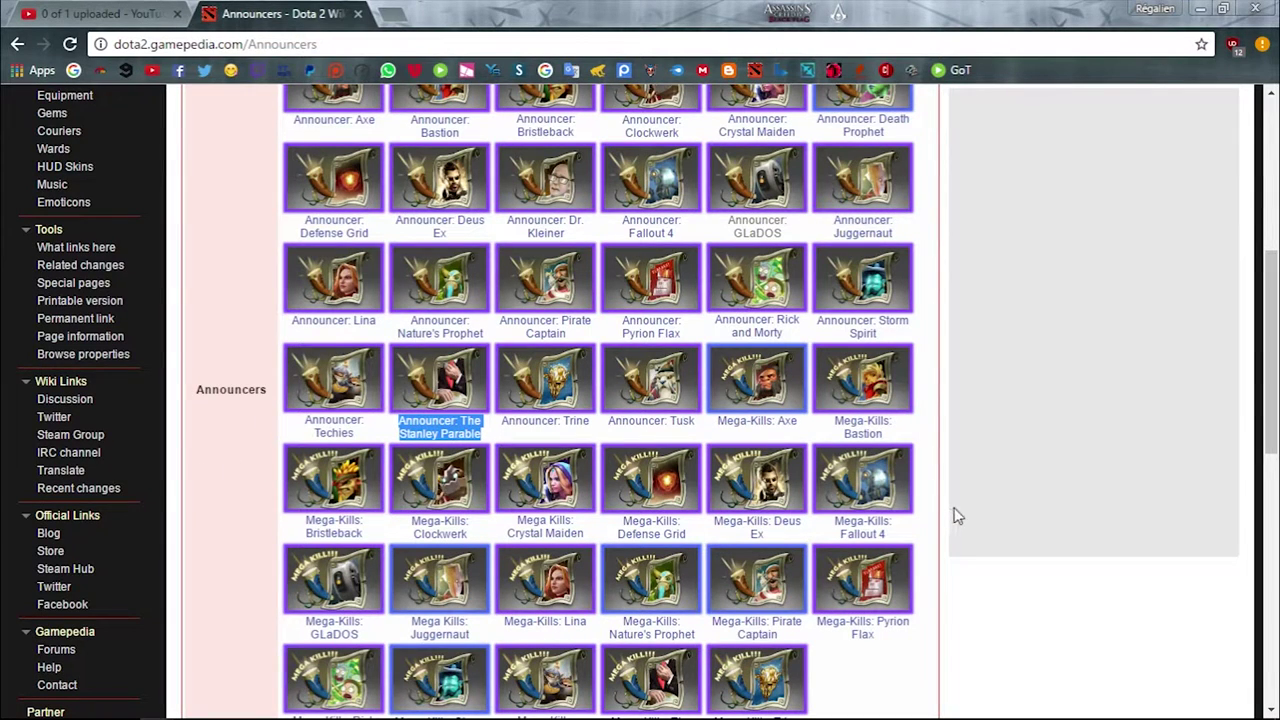
Copy the name 'Mega-Kills: Rick and Morty' from the wiki and return to Notepad++
{"action": "left_click", "coordinate": [957, 516]}
{"action": "scroll", "coordinate": [957, 516], "scroll_direction": "down", "scroll_amount": 1}
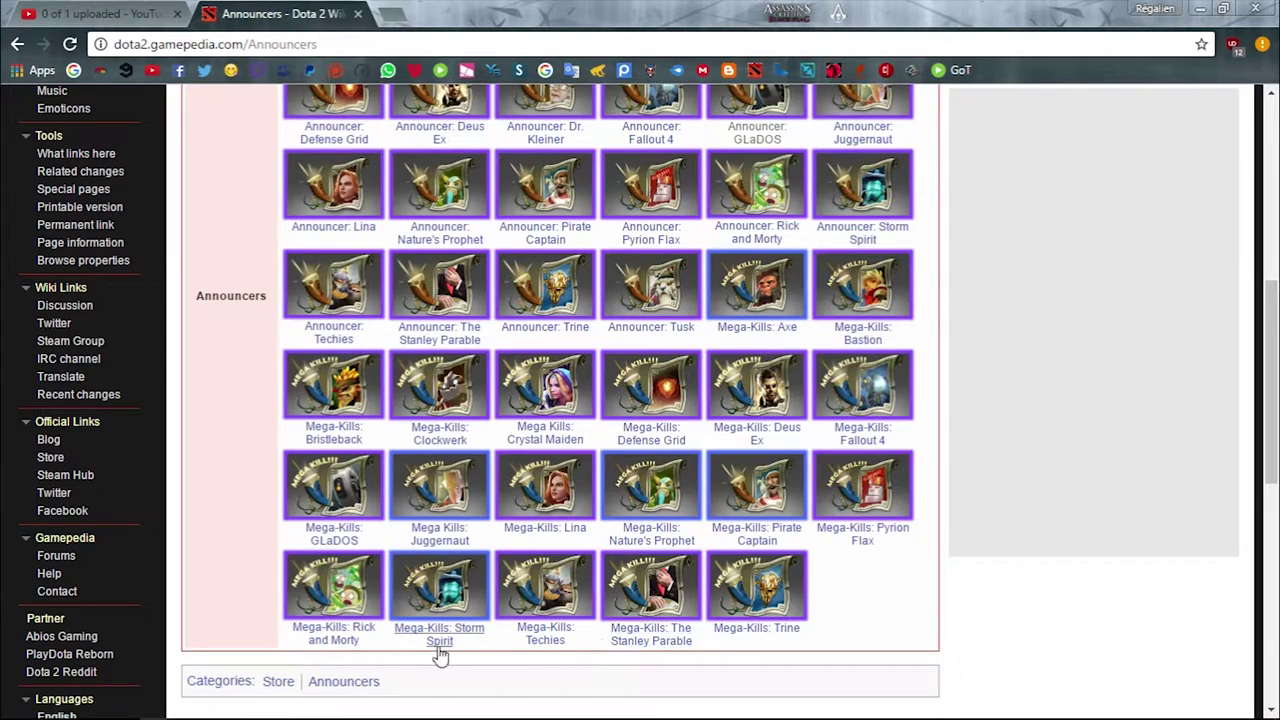
{"action": "left_click_drag", "start_coordinate": [377, 643], "coordinate": [291, 625]}
{"action": "key", "text": "ctrl+c"}
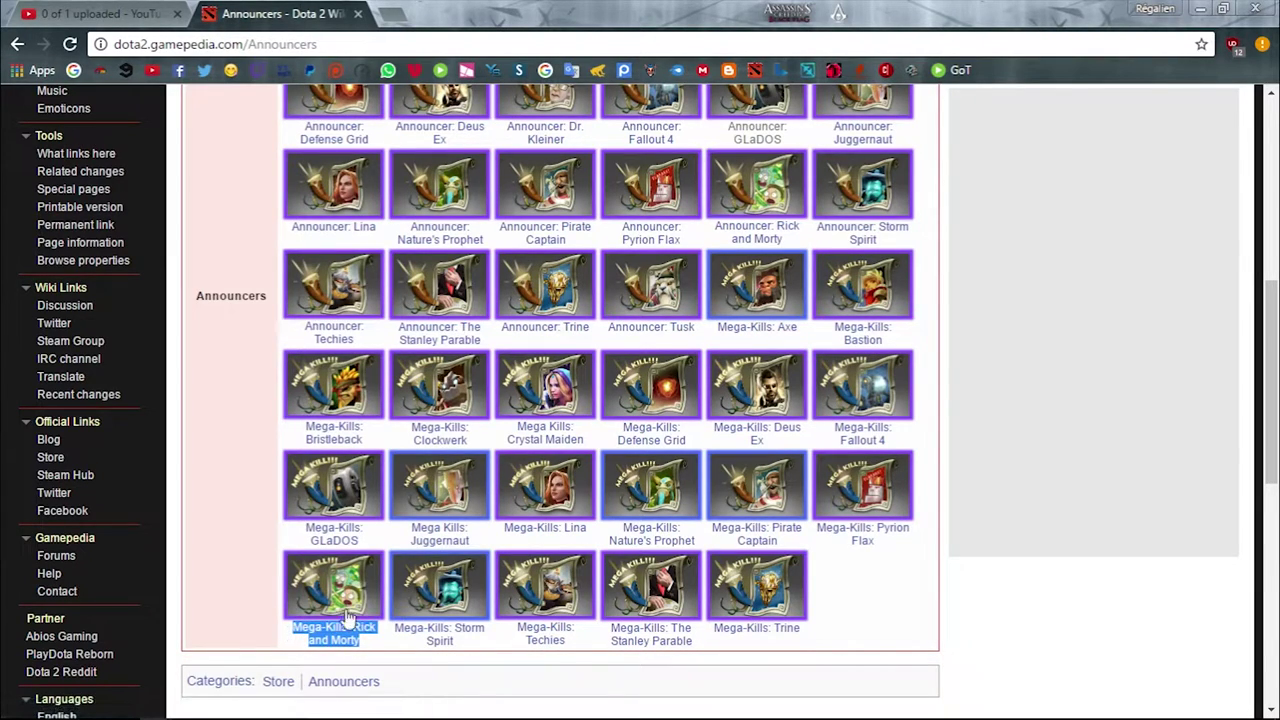
{"action": "key", "text": "alt+Tab"}
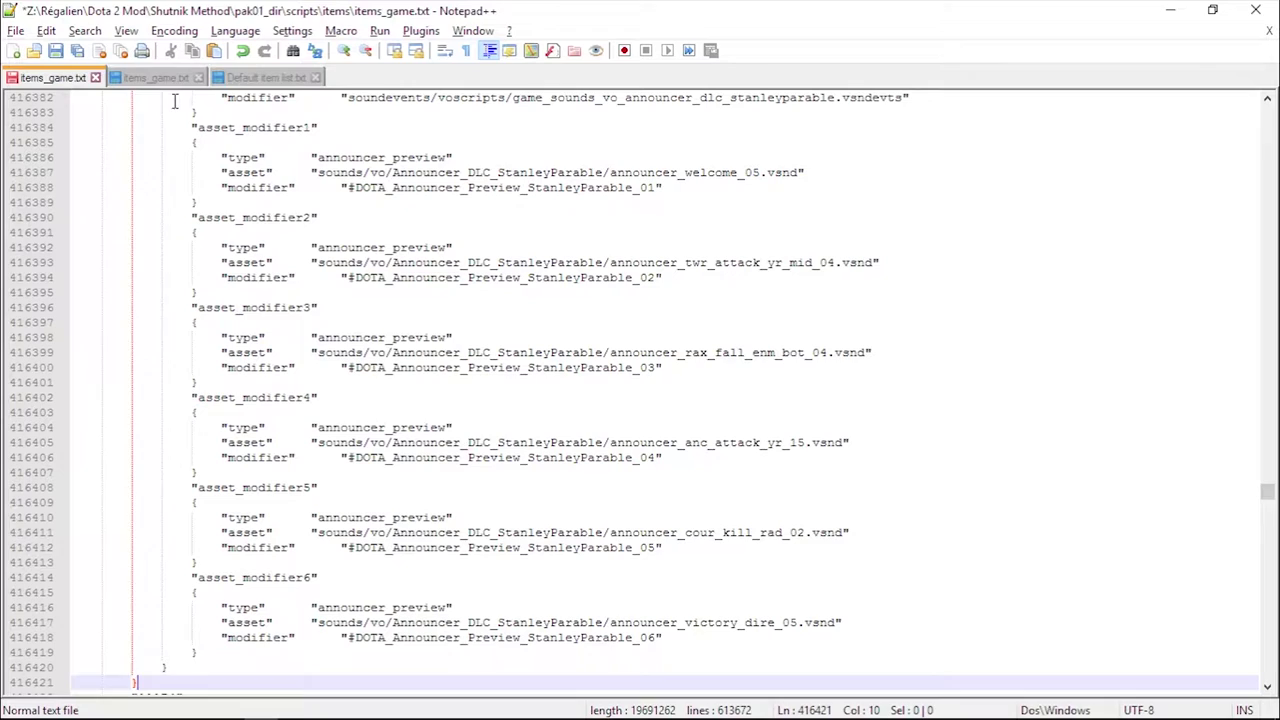
Find 'Mega-Kills: Rick and Morty' in the in-progress items_game.txt
{"action": "left_click", "coordinate": [158, 79]}
{"action": "key", "text": "ctrl+f"}
{"action": "key", "text": "ctrl+v"}
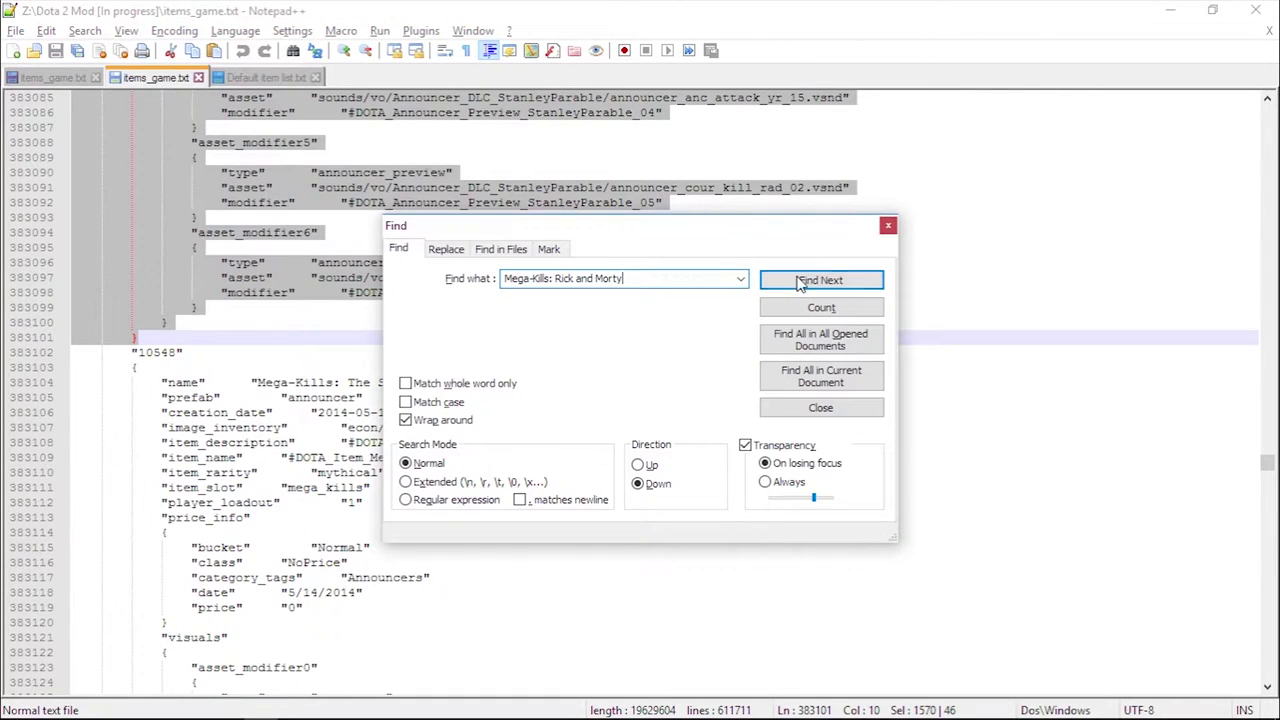
{"action": "left_click", "coordinate": [800, 284]}
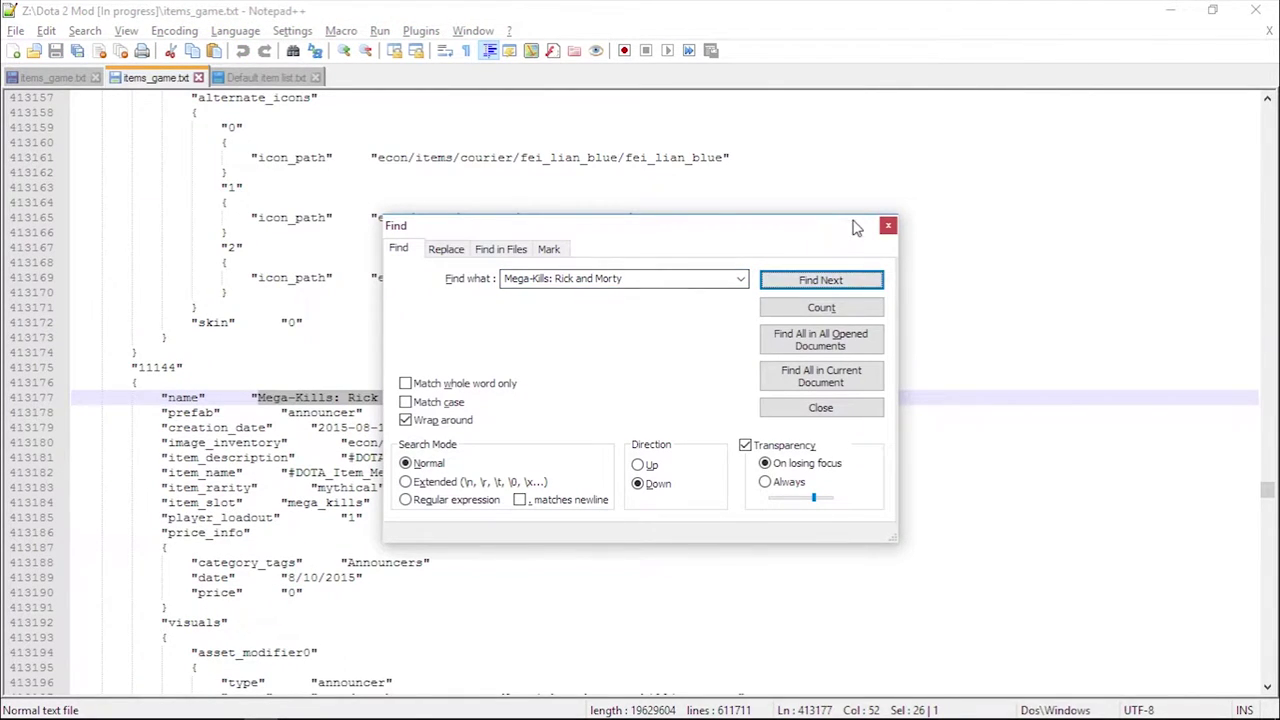
{"action": "left_click", "coordinate": [887, 226]}
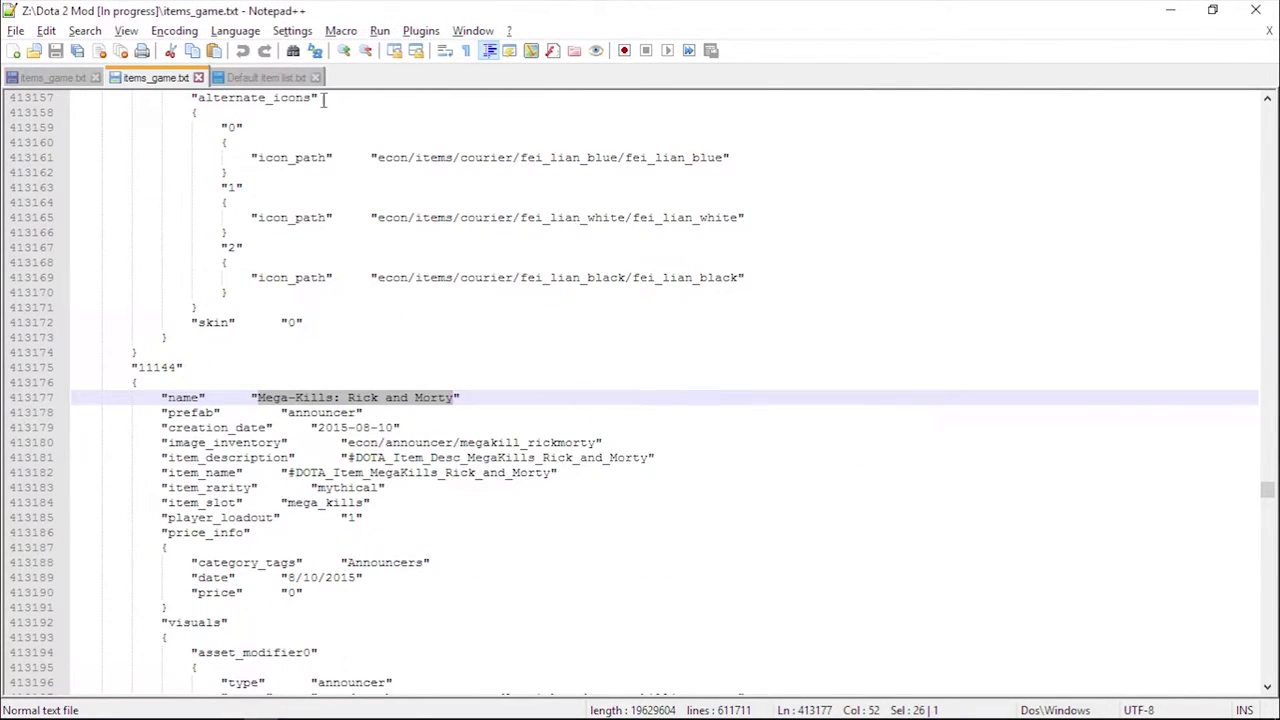
Copy 'Default Mega-Kill Announcer' from the notes and locate it at line 34960 in the pak01_dir file
{"action": "left_click", "coordinate": [248, 79]}
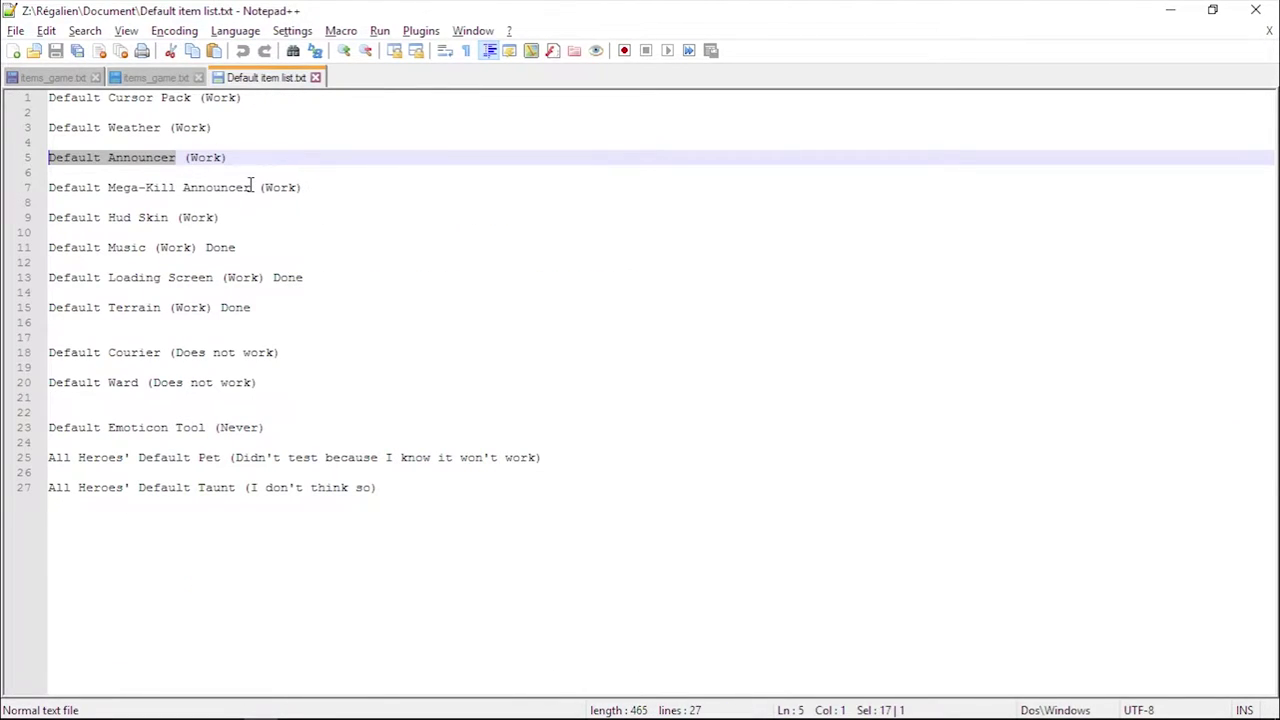
{"action": "left_click_drag", "start_coordinate": [251, 187], "coordinate": [50, 186]}
{"action": "key", "text": "ctrl+c"}
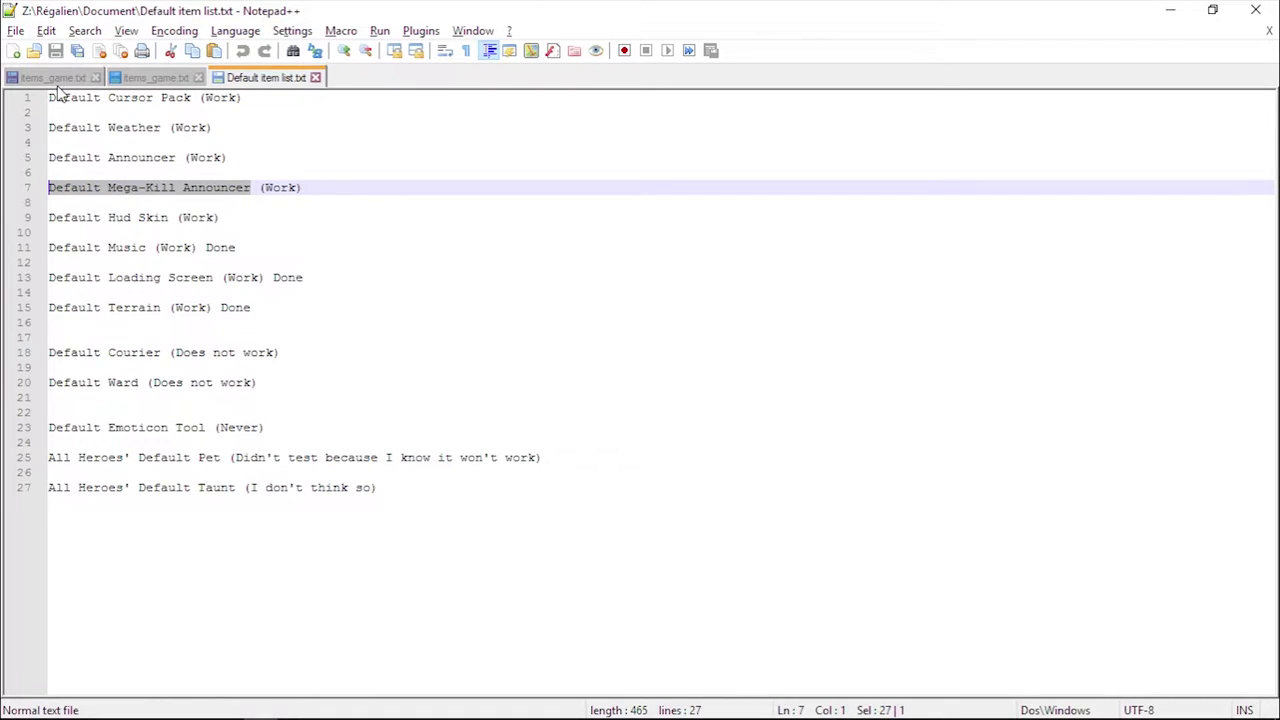
{"action": "left_click", "coordinate": [57, 80]}
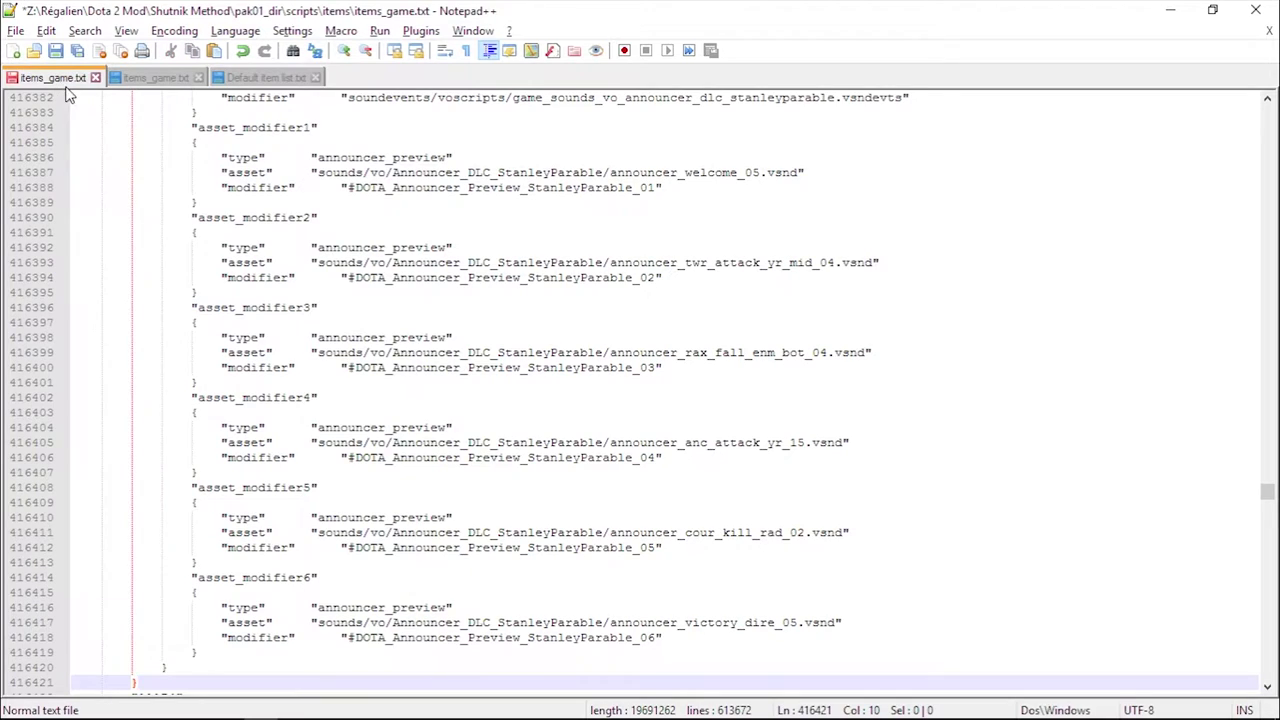
{"action": "key", "text": "ctrl+f"}
{"action": "key", "text": "ctrl+v"}
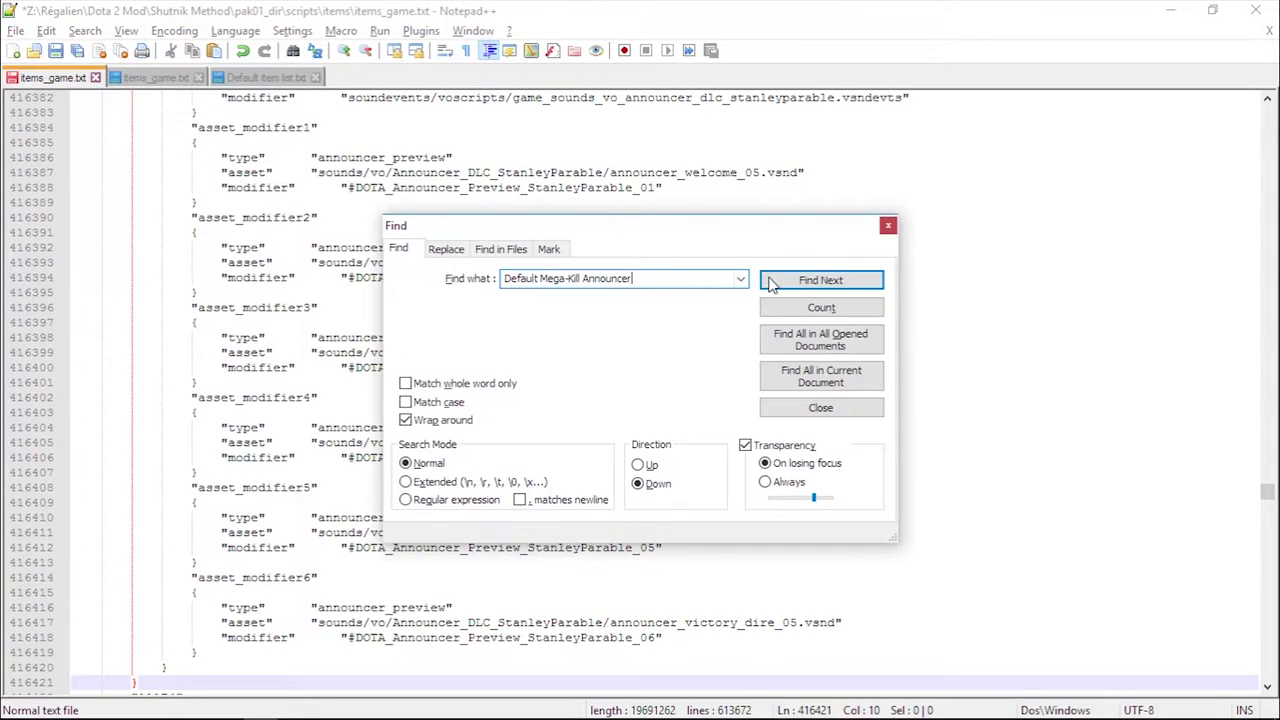
{"action": "left_click", "coordinate": [813, 286]}
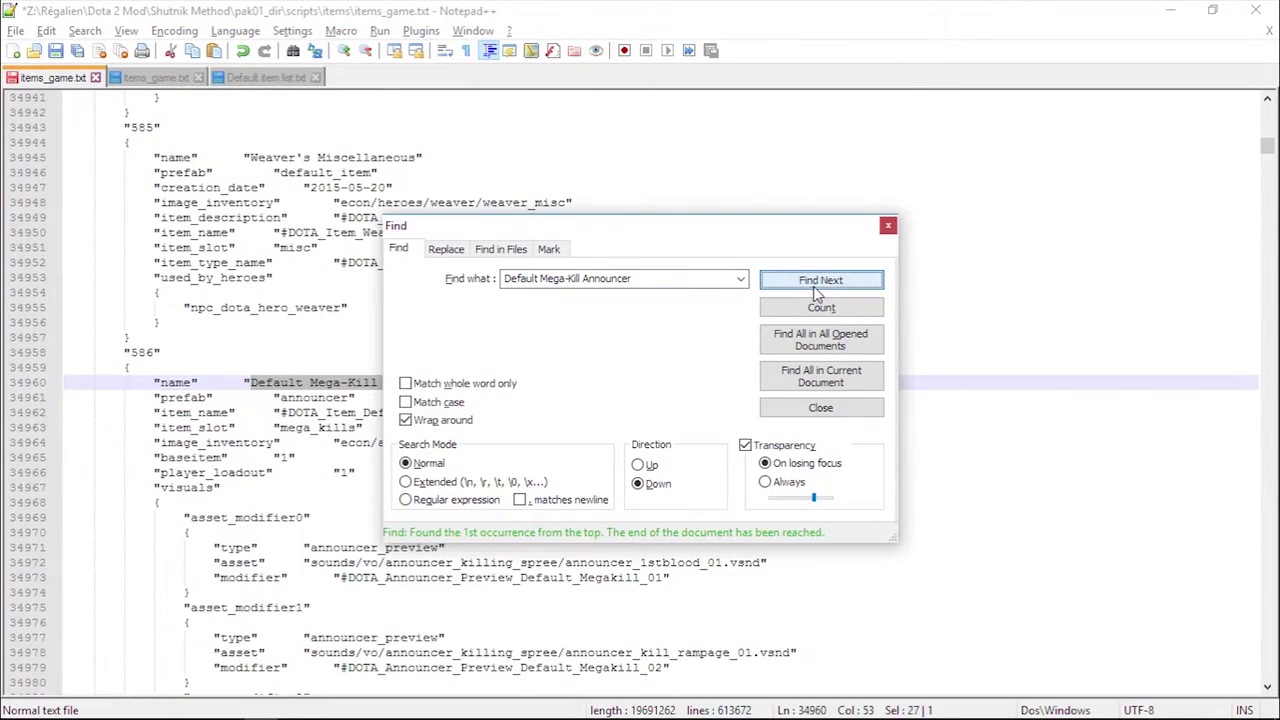
{"action": "left_click", "coordinate": [887, 226]}
{"action": "scroll", "coordinate": [518, 360], "scroll_direction": "down", "scroll_amount": 5}
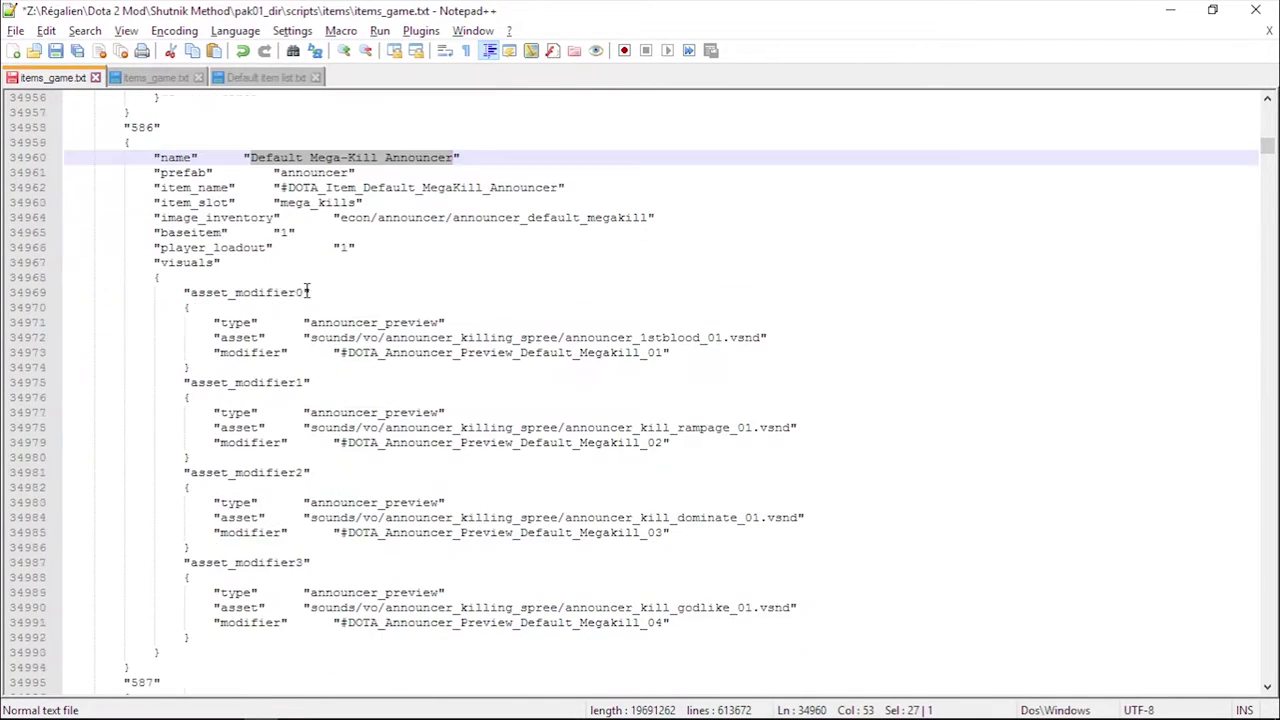
{"action": "left_click", "coordinate": [174, 85]}
Select the Rick and Morty Mega-Kills visuals block in the in-progress file
{"action": "scroll", "coordinate": [160, 450], "scroll_direction": "down", "scroll_amount": 4}
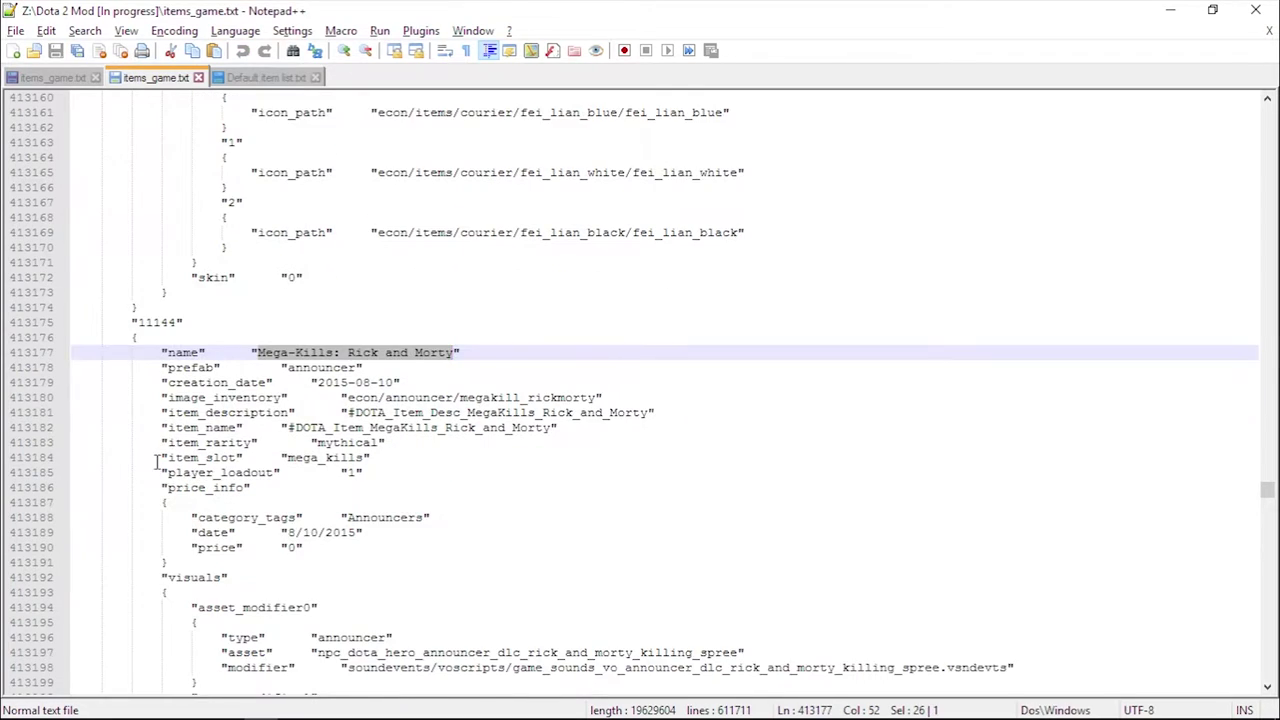
{"action": "left_click", "coordinate": [158, 442]}
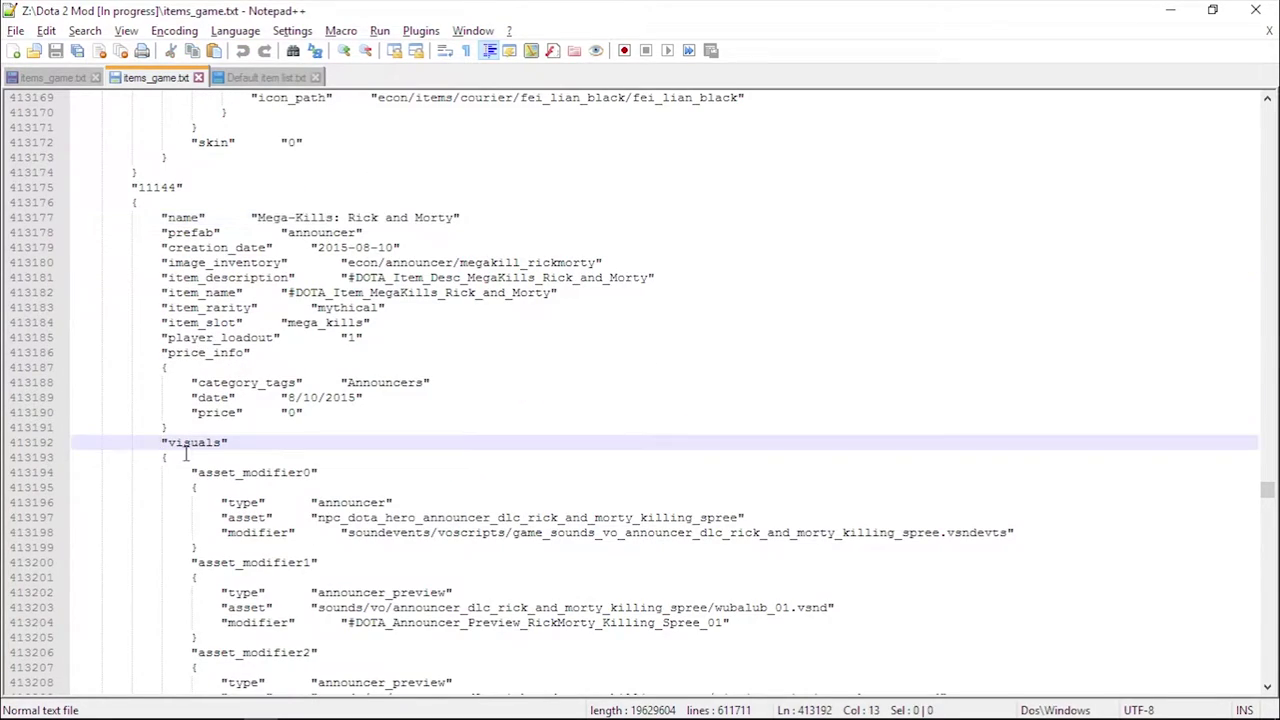
{"action": "scroll", "coordinate": [180, 450], "scroll_direction": "down", "scroll_amount": 9}
{"action": "left_click", "coordinate": [158, 530], "text": "shift"}
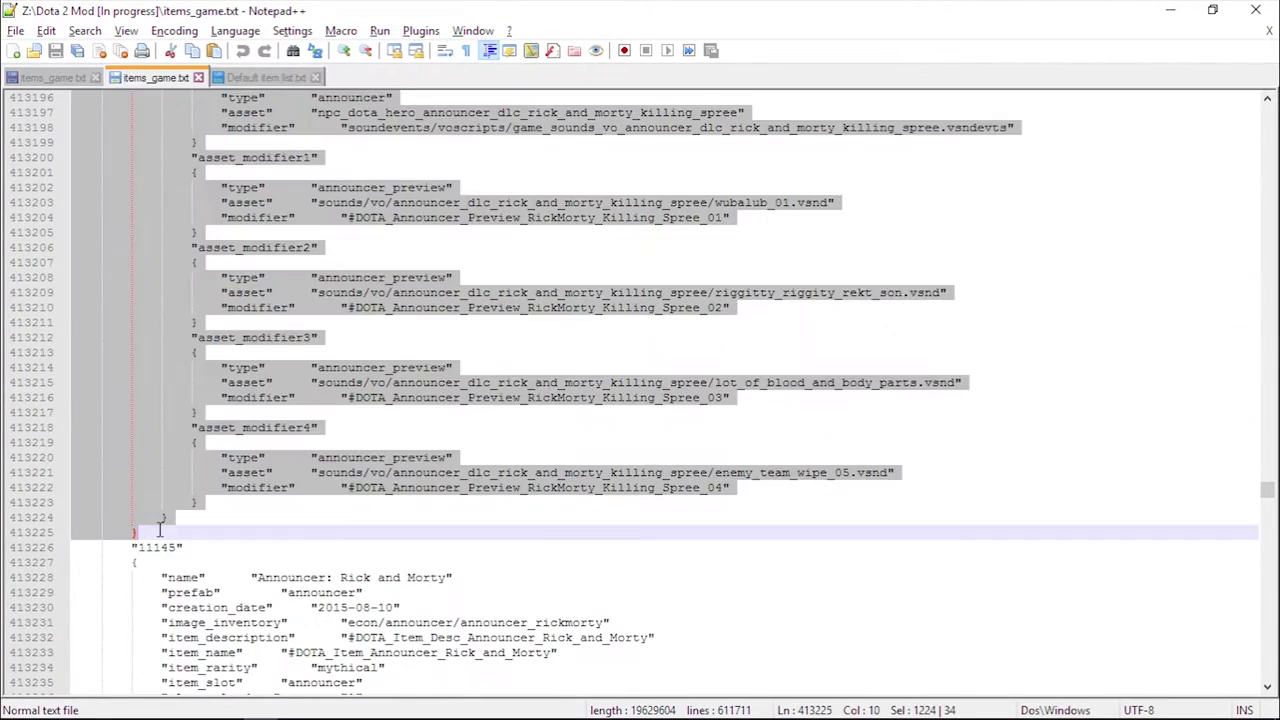
Paste the Rick and Morty visuals over item 586's visuals block and save items_game.txt
{"action": "left_click", "coordinate": [68, 78]}
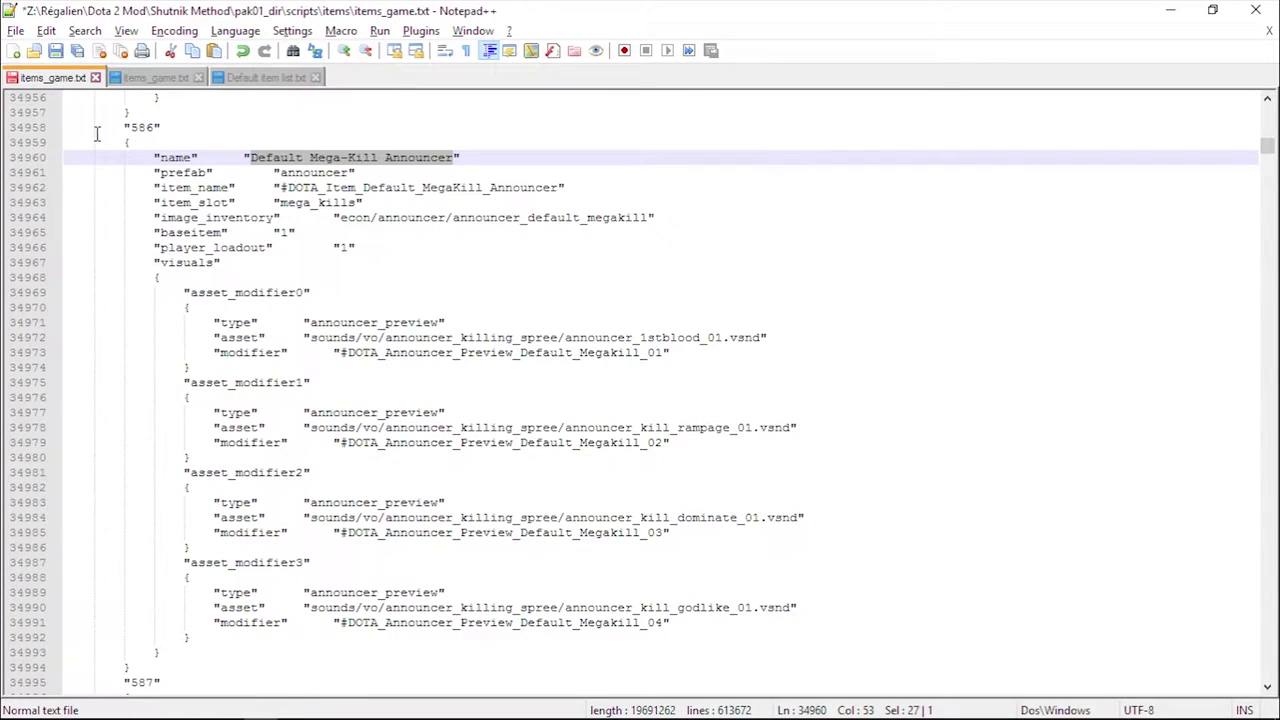
{"action": "left_click", "coordinate": [150, 262]}
{"action": "left_click", "coordinate": [138, 667], "text": "shift"}
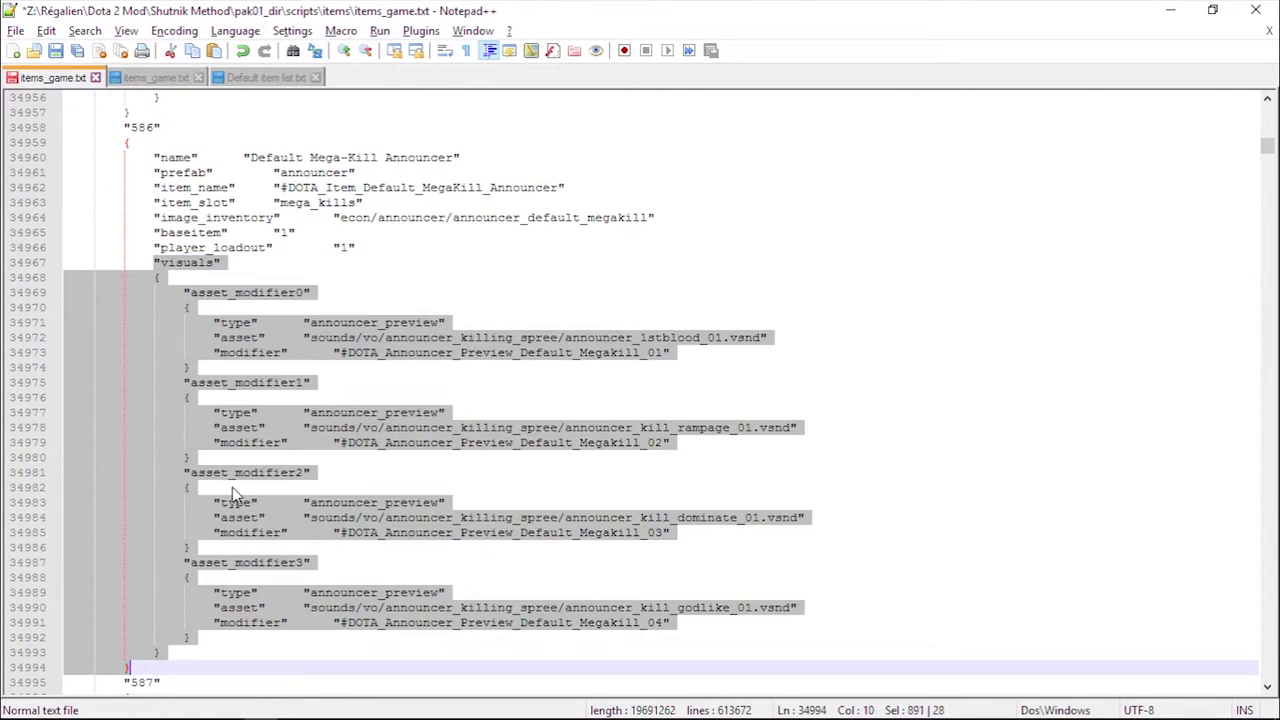
{"action": "type", "text": "\"visuals\" \t\t\t{ \t\t\t\t\"asset_modifier0\" \t\t\t\t{ \t\t\t\t\t\"type\"\t\t\"announcer\" \t\t\t\t\t\"asset\"\t\t\"npc_dota_hero_announcer_dlc_rick_and_morty_killing_spree\" \t\t\t\t\t\"modifier\"\t\t\"soundevents/voscripts/game_sounds_vo_announcer_dlc_rick_and_morty_killing_spree.vsndevts\" \t\t\t\t} \t\t\t\t\"asset_modifier1\" \t\t\t\t{ \t\t\t\t\t\"type\"\t\t\"announcer_preview\" \t\t\t\t\t\"asset\"\t\t\"sounds/vo/announcer_dlc_rick_and_morty_killing_spree/wubalub_01.vsnd\" \t\t\t\t\t\"modifier\"\t\t\"#DOTA_Announcer_Preview_RickMorty_Killing_Spree_01\" \t\t\t\t} \t\t\t\t\"asset_modifier2\" \t\t\t\t{ \t\t\t\t\t\"type\"\t\t\"announcer_preview\" \t\t\t\t\t\"asset\"\t\t\"sounds/vo/announcer_dlc_rick_and_morty_killing_spree/riggitty_riggity_rekt_son.vsnd\" \t\t\t\t\t\"modifier\"\t\t\"#DOTA_Announcer_Preview_RickMorty_Killing_Spree_02\" \t\t\t\t} \t\t\t\t\"asset_modifier3\" \t\t\t\t{ \t\t\t\t\t\"type\"\t\t\"announcer_preview\" \t\t\t\t\t\"asset\"\t\t\"sounds/vo/announcer_dlc_rick_and_morty_killing_spree/lot_of_blood_and_body_parts.vsnd\" \t\t\t\t\t\"modifier\"\t\t\"#DOTA_Announcer_Preview_RickMorty_Killing_Spree_03\" \t\t\t\t} \t\t\t\t\"asset_modifier4\" \t\t\t\t{ \t\t\t\t\t\"type\"\t\t\"announcer_preview\" \t\t\t\t\t\"asset\"\t\t\"sounds/vo/announcer_dlc_rick_and_morty_killing_spree/enemy_team_wipe_05.vsnd\" \t\t\t\t\t\"modifier\"\t\t\"#DOTA_Announcer_Preview_RickMorty_Killing_Spree_04\" \t\t\t\t} \t\t\t} \t\t}"}
{"action": "left_click", "coordinate": [55, 60]}
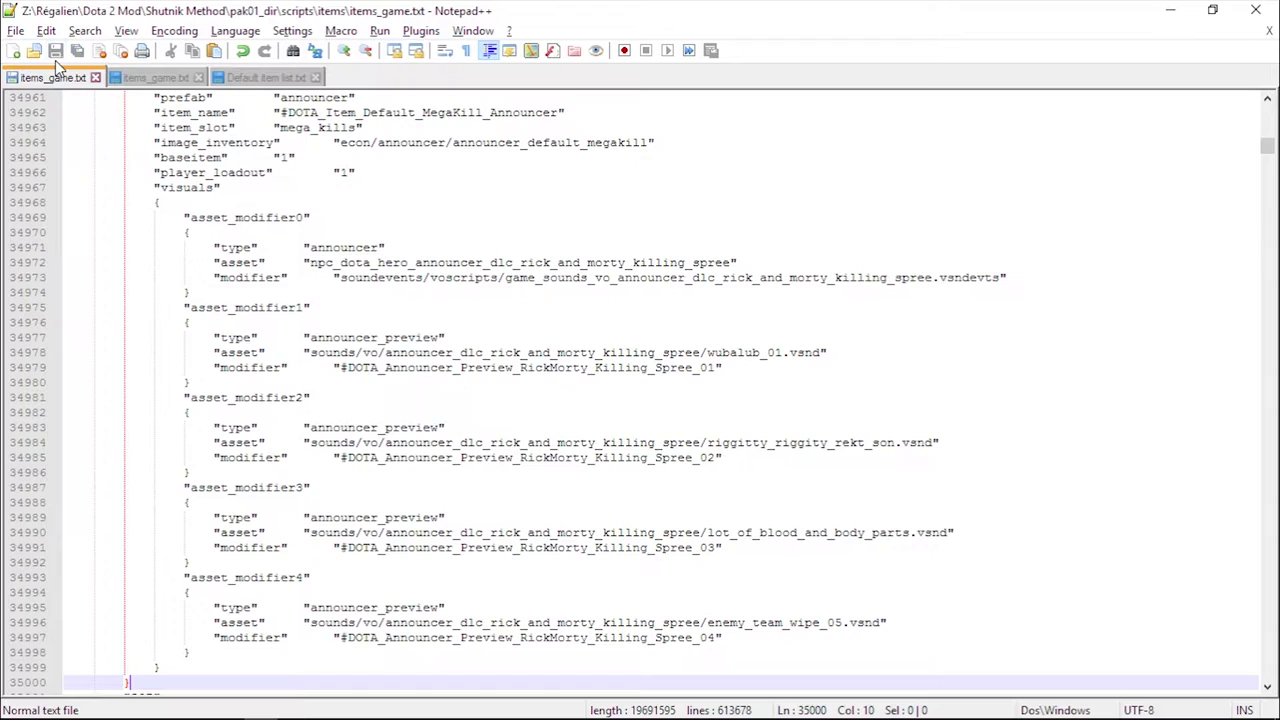
{"action": "key", "text": "alt+Tab"}
{"action": "key", "text": "alt+Tab"}
Build the pak01_dir VPK with the batch file, then launch Dota 2 from Steam
{"action": "double_click", "coordinate": [394, 138]}
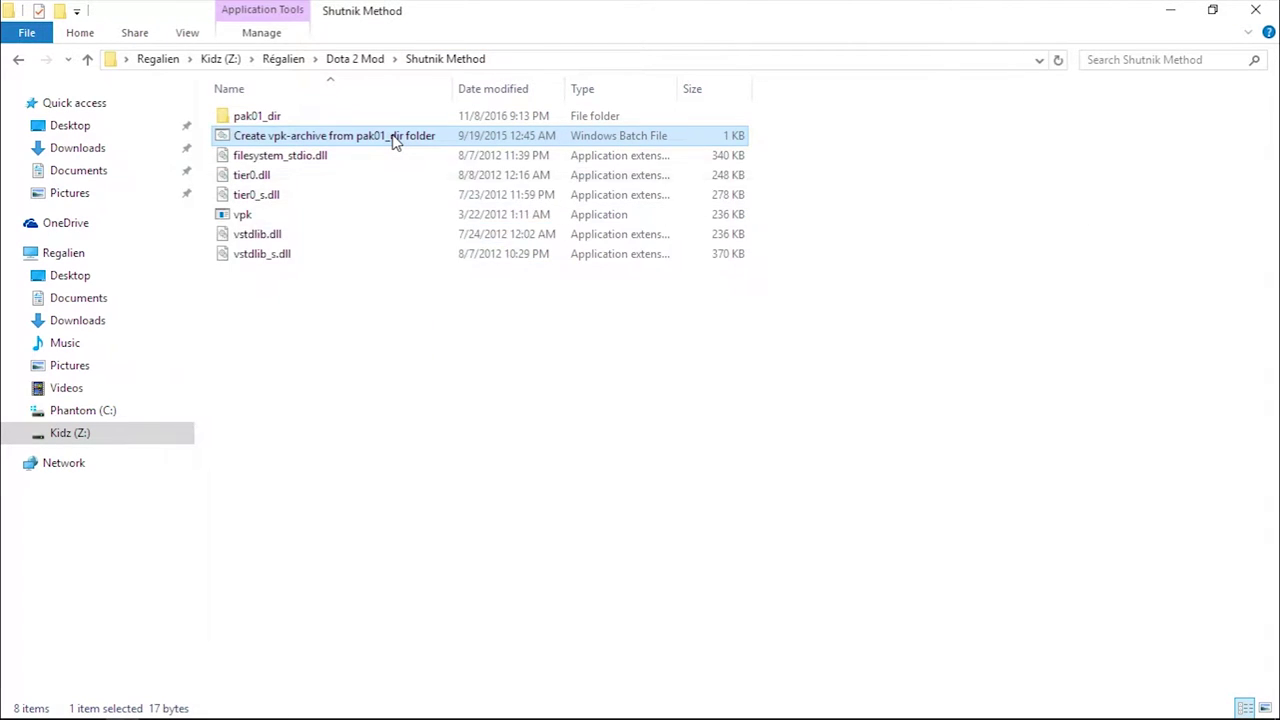
{"action": "left_click", "coordinate": [380, 175]}
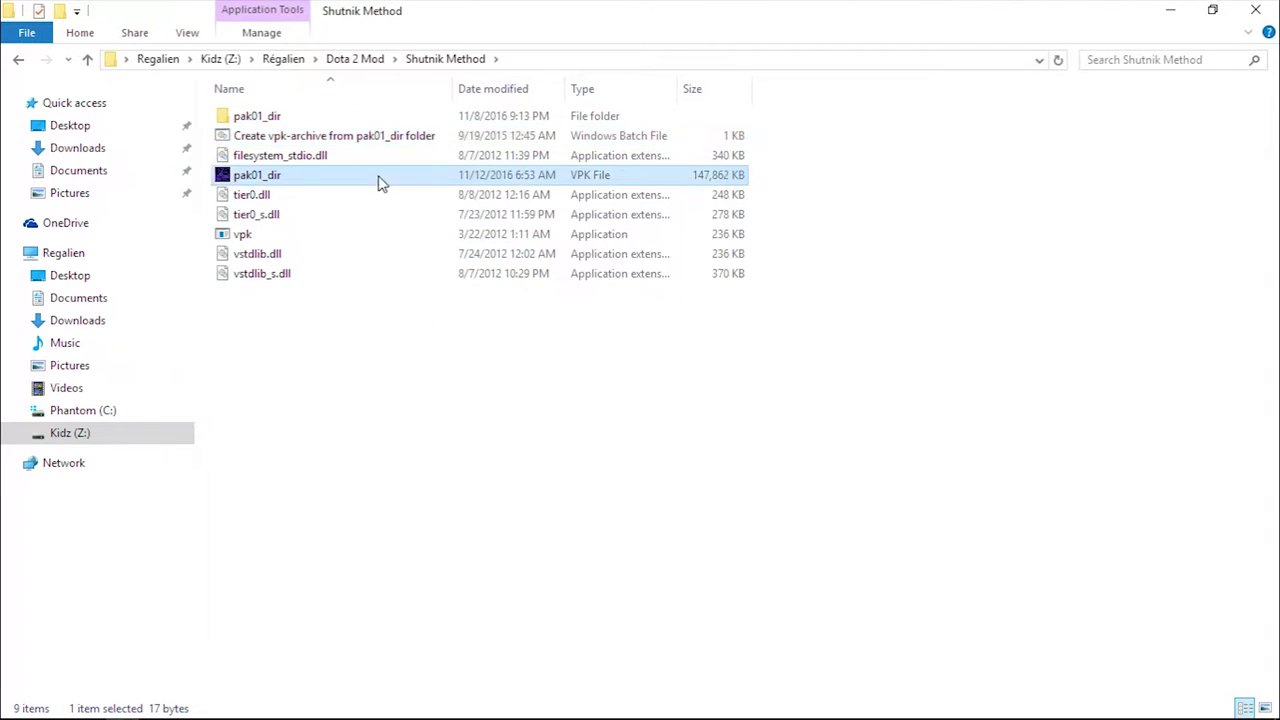
{"action": "key", "text": "alt+Tab"}
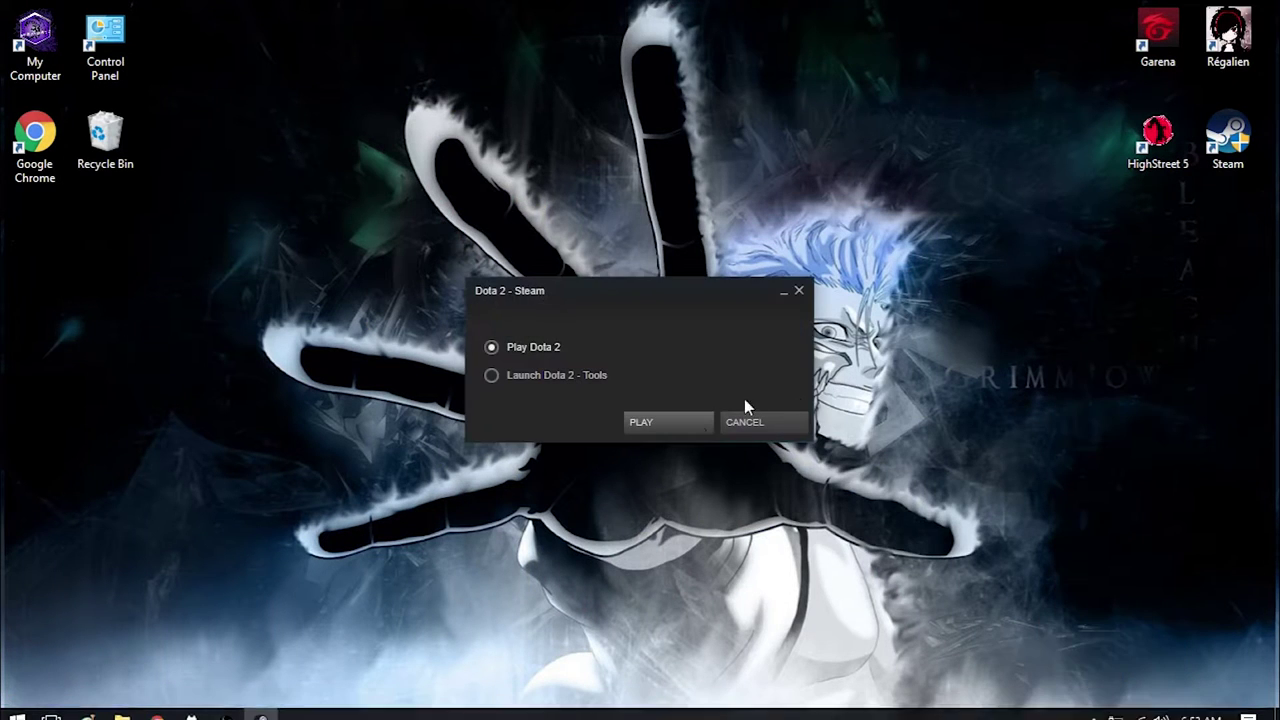
{"action": "left_click", "coordinate": [694, 421]}
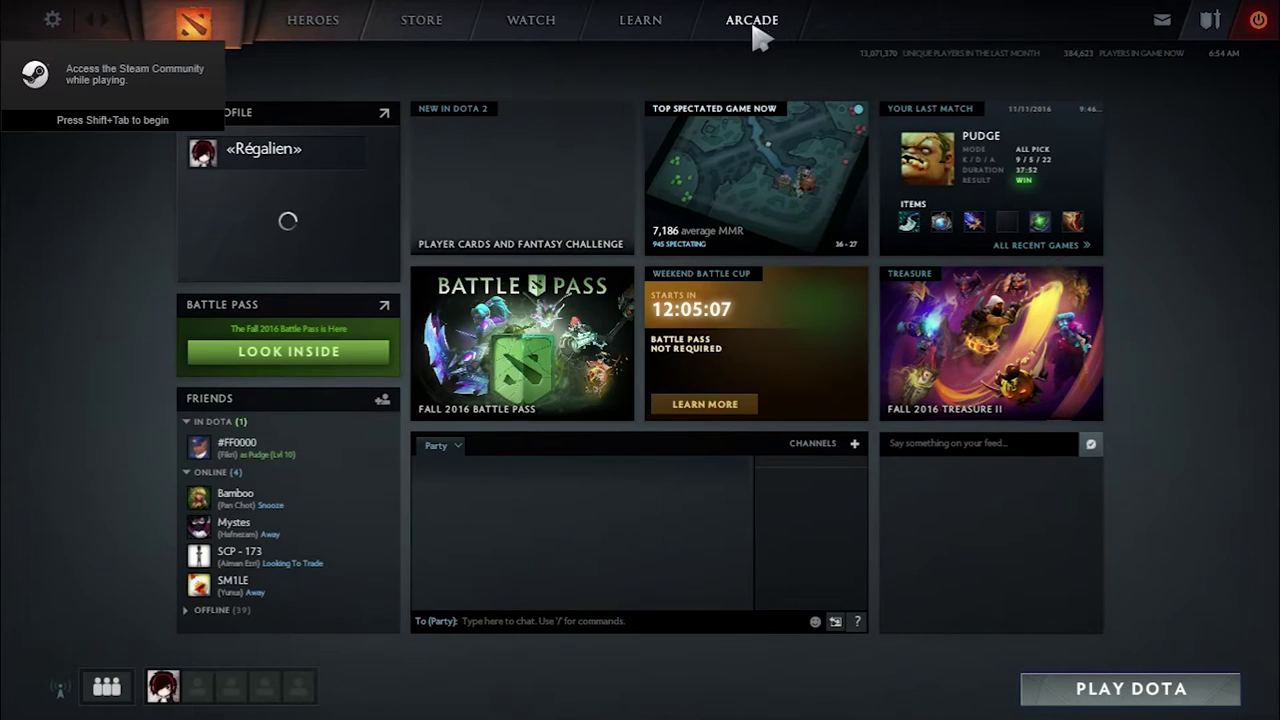
Go to the Sandbox game in the Arcade library and begin creating a custom lobby
{"action": "left_click", "coordinate": [752, 35]}
{"action": "left_click", "coordinate": [427, 62]}
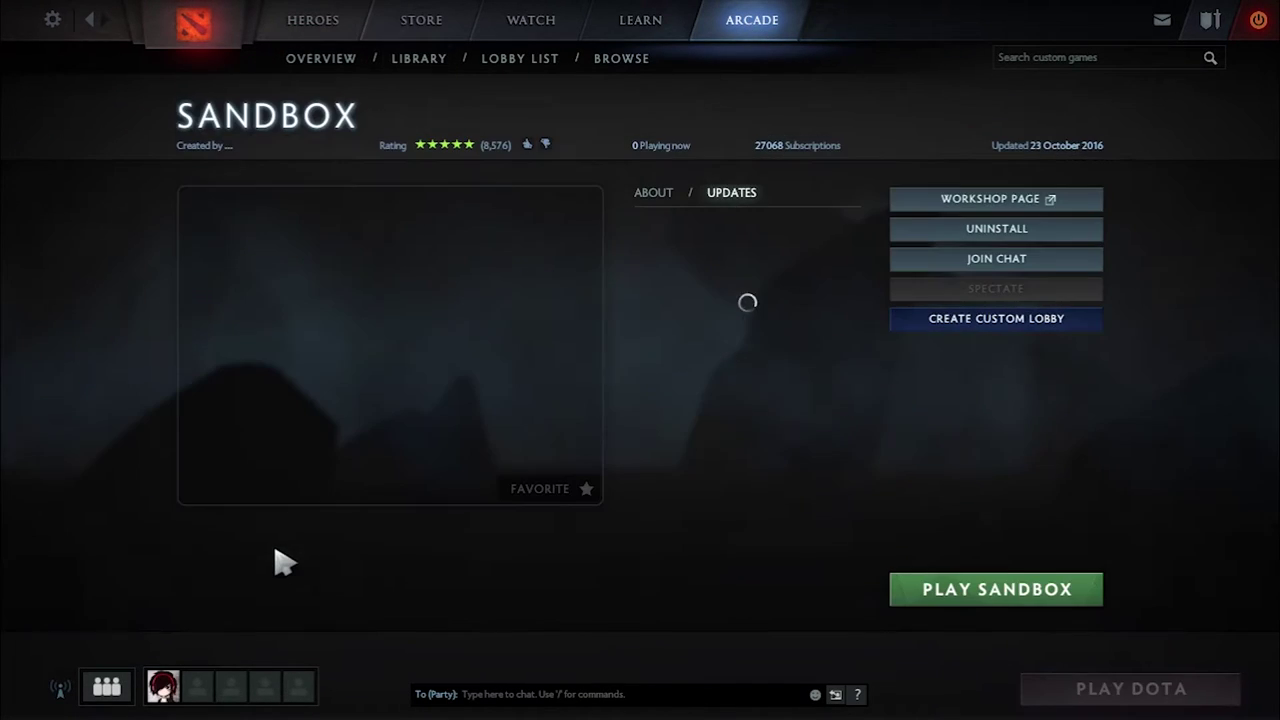
{"action": "left_click", "coordinate": [960, 323]}
{"action": "left_click", "coordinate": [523, 417]}
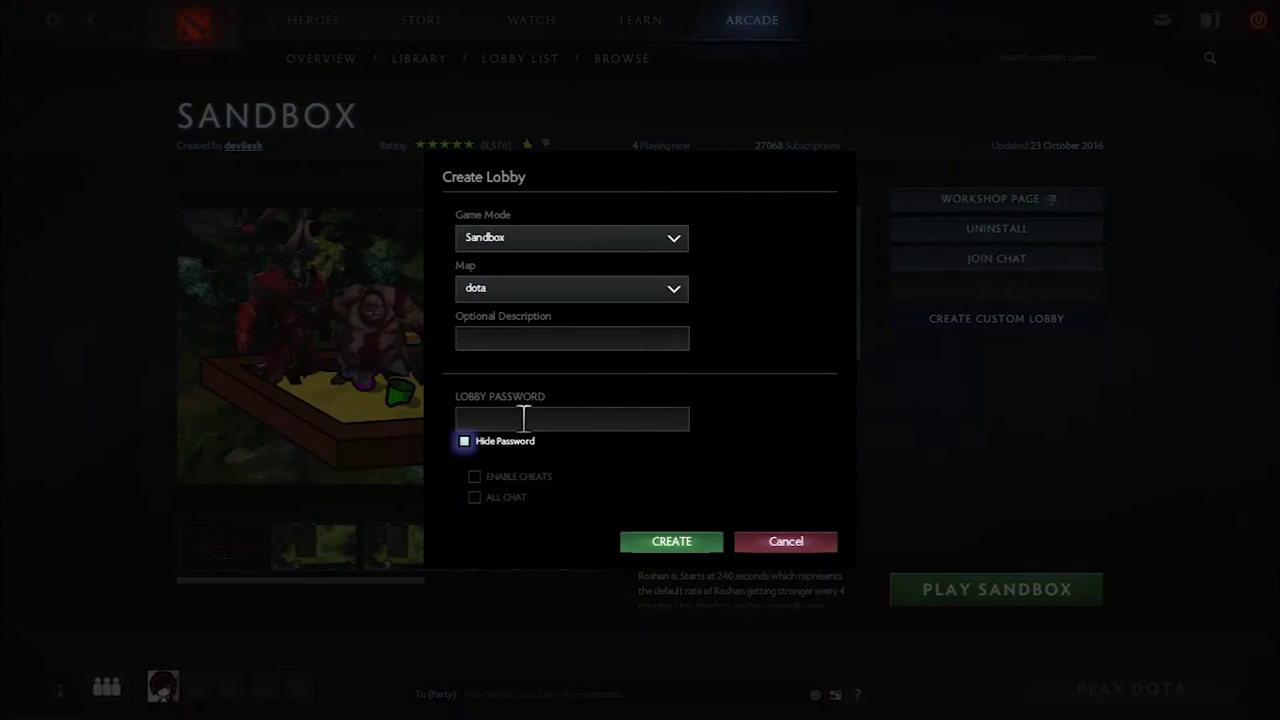
Create the lobby with a password and cheats enabled, start the game, and accept it
{"action": "type", "text": "123"}
{"action": "left_click", "coordinate": [474, 476]}
{"action": "left_click", "coordinate": [668, 545]}
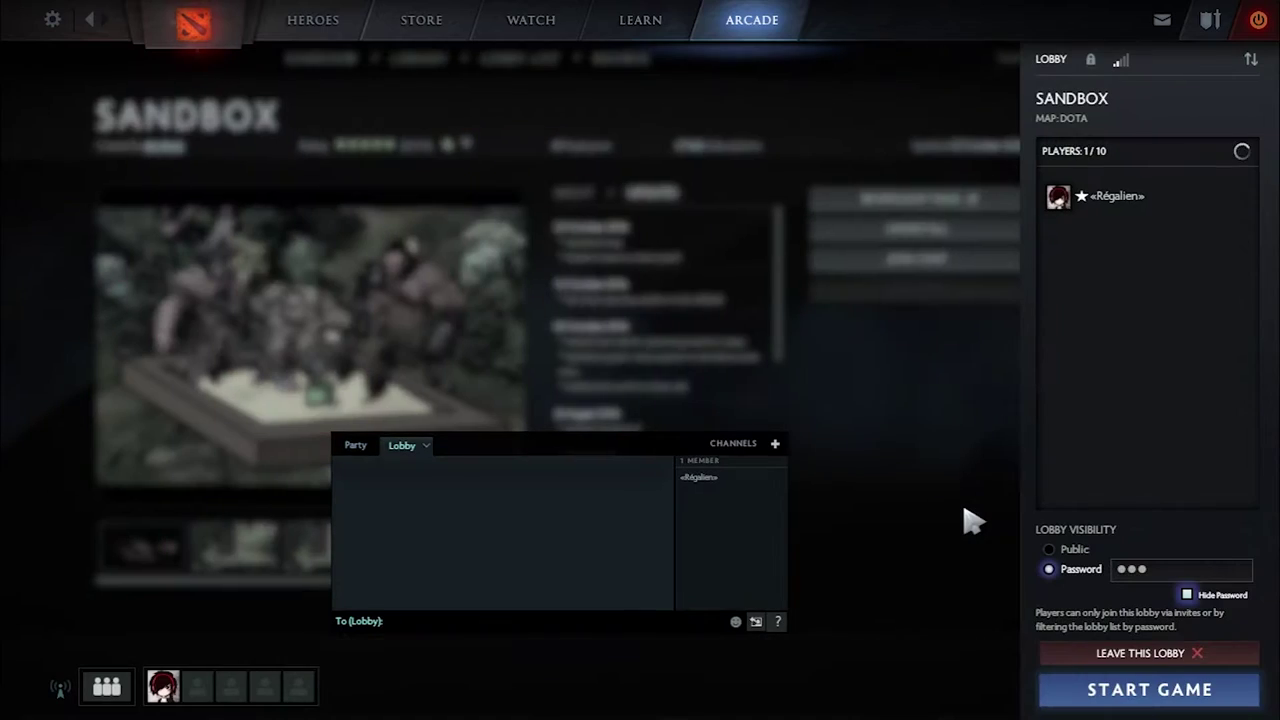
{"action": "left_click", "coordinate": [1120, 703]}
{"action": "left_click", "coordinate": [668, 372]}
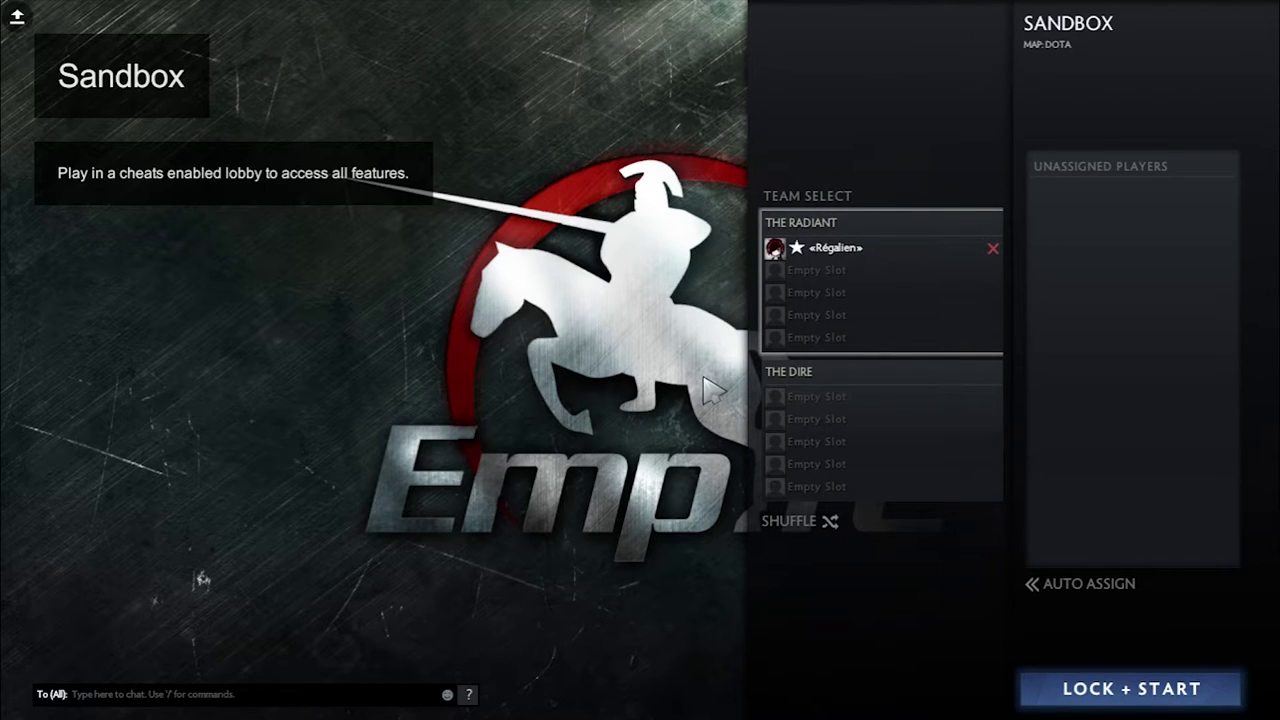
Lock teams, search 'sve' to lock in Sven, and enter the match
{"action": "left_click", "coordinate": [1137, 704]}
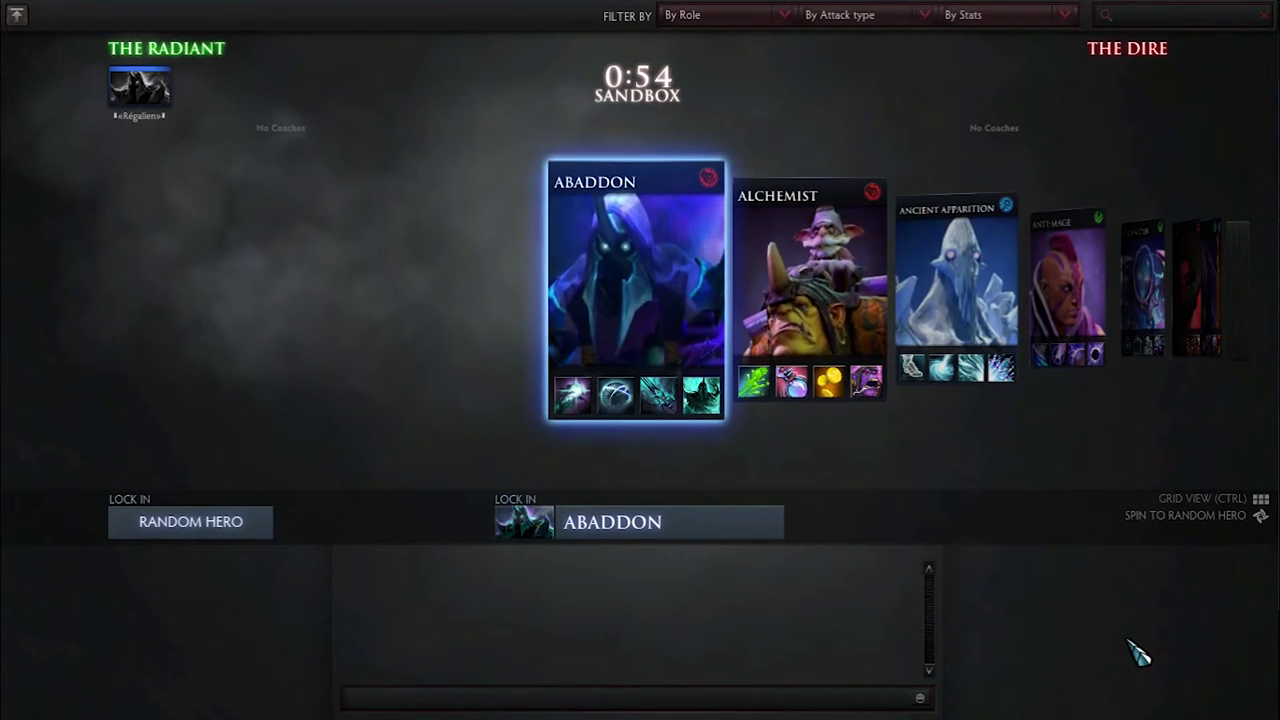
{"action": "type", "text": "sve"}
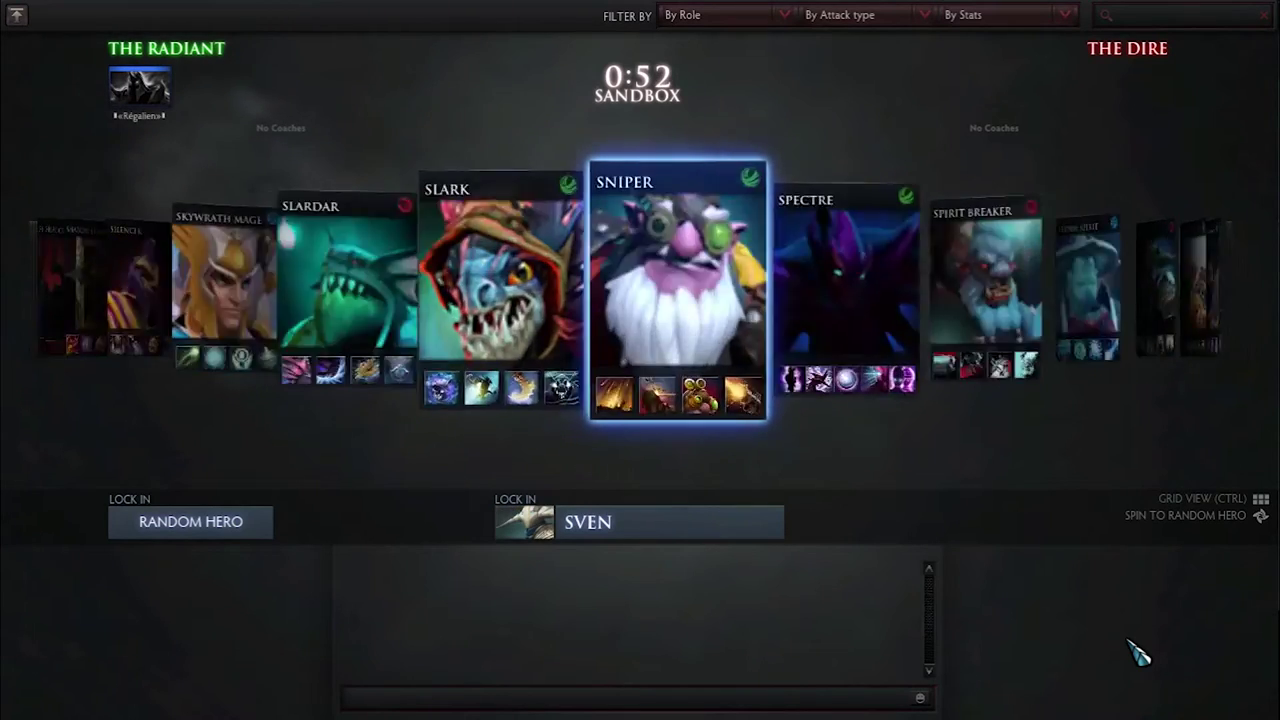
{"action": "left_click", "coordinate": [655, 522]}
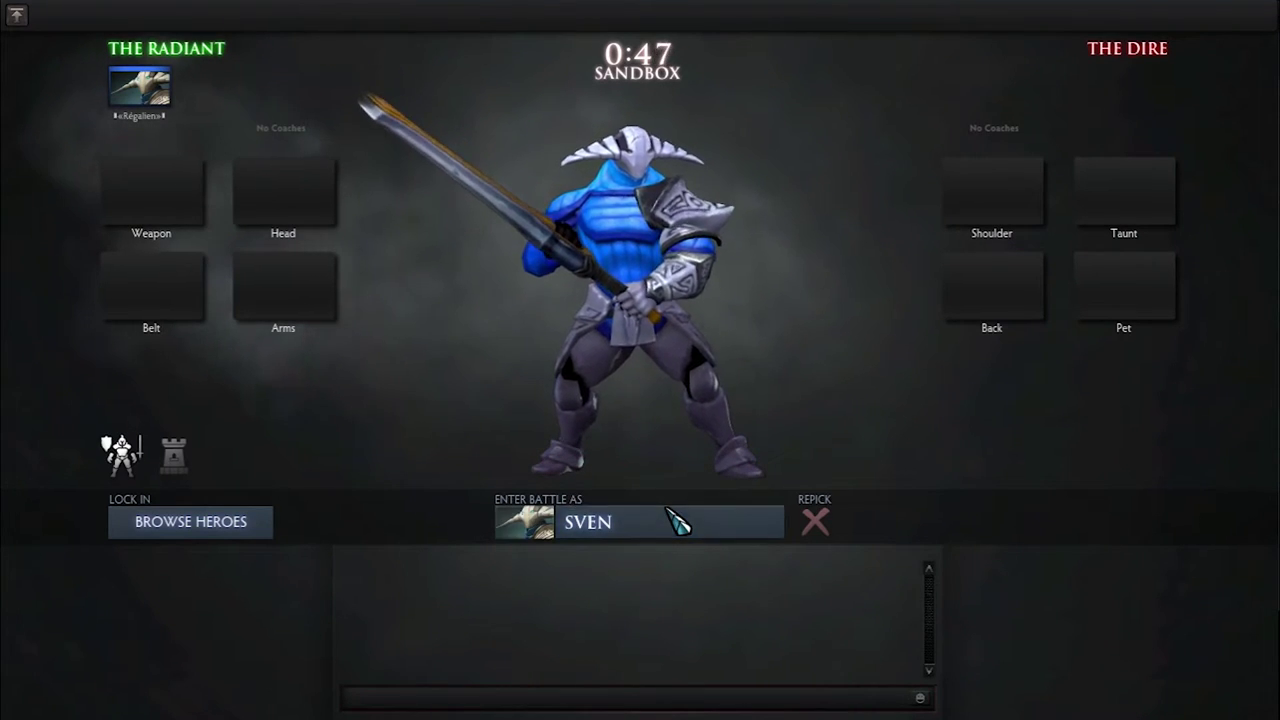
{"action": "left_click", "coordinate": [677, 522]}
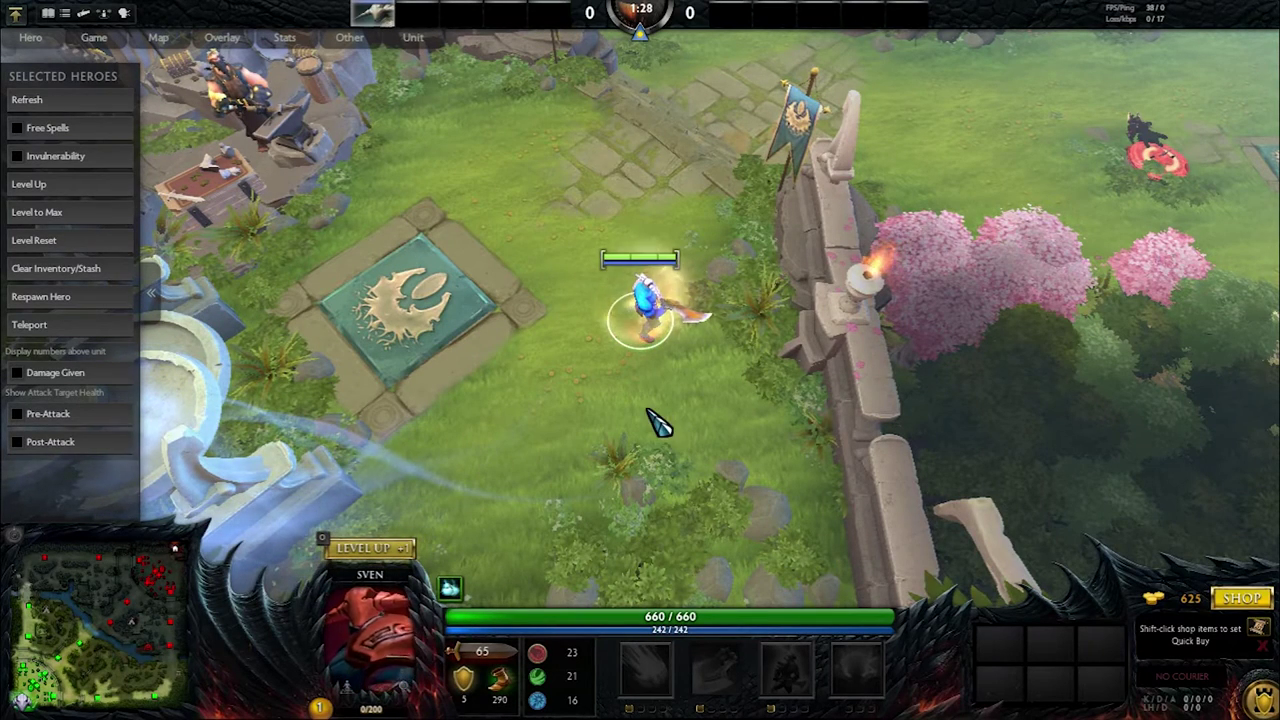
Turn on Free Spells, level Sven to max, and buy a Blink Dagger
{"action": "left_click", "coordinate": [100, 130]}
{"action": "left_click", "coordinate": [82, 212]}
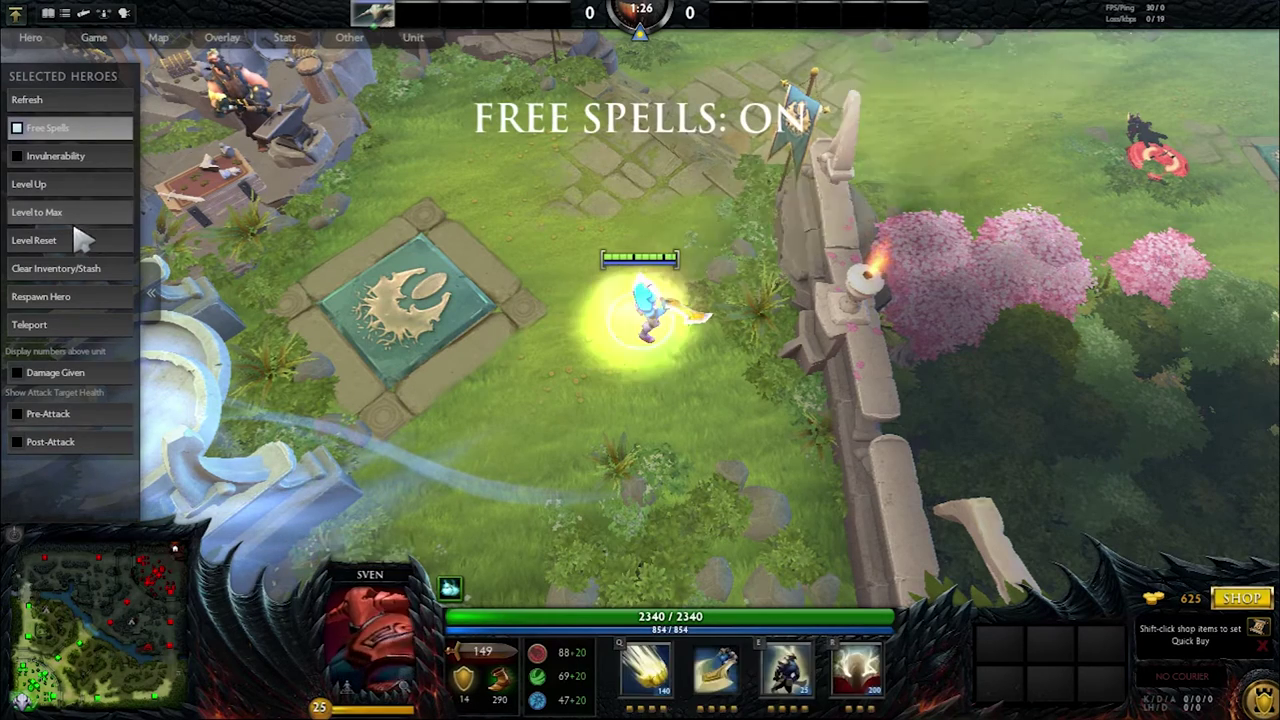
{"action": "right_click", "coordinate": [1188, 432]}
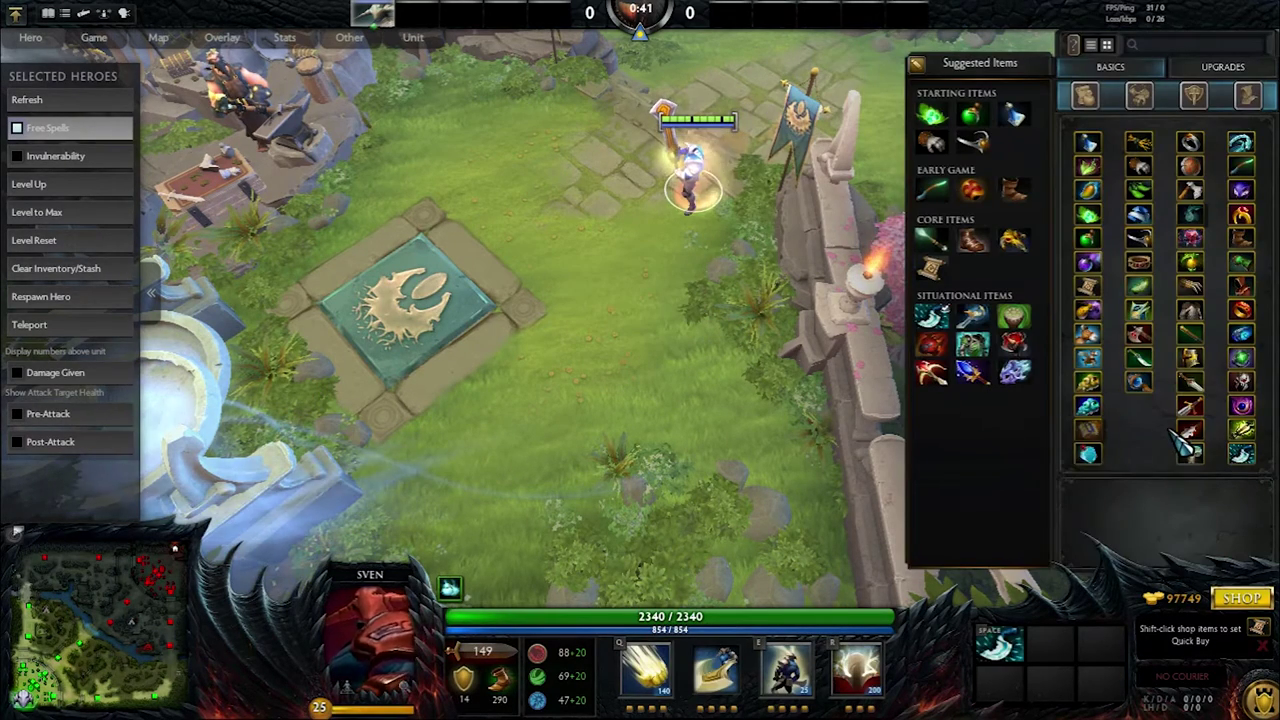
Test the Blink Dagger by blinking Sven around the base several times
{"action": "left_click", "coordinate": [530, 243]}
{"action": "key", "text": "space"}
{"action": "left_click", "coordinate": [414, 400]}
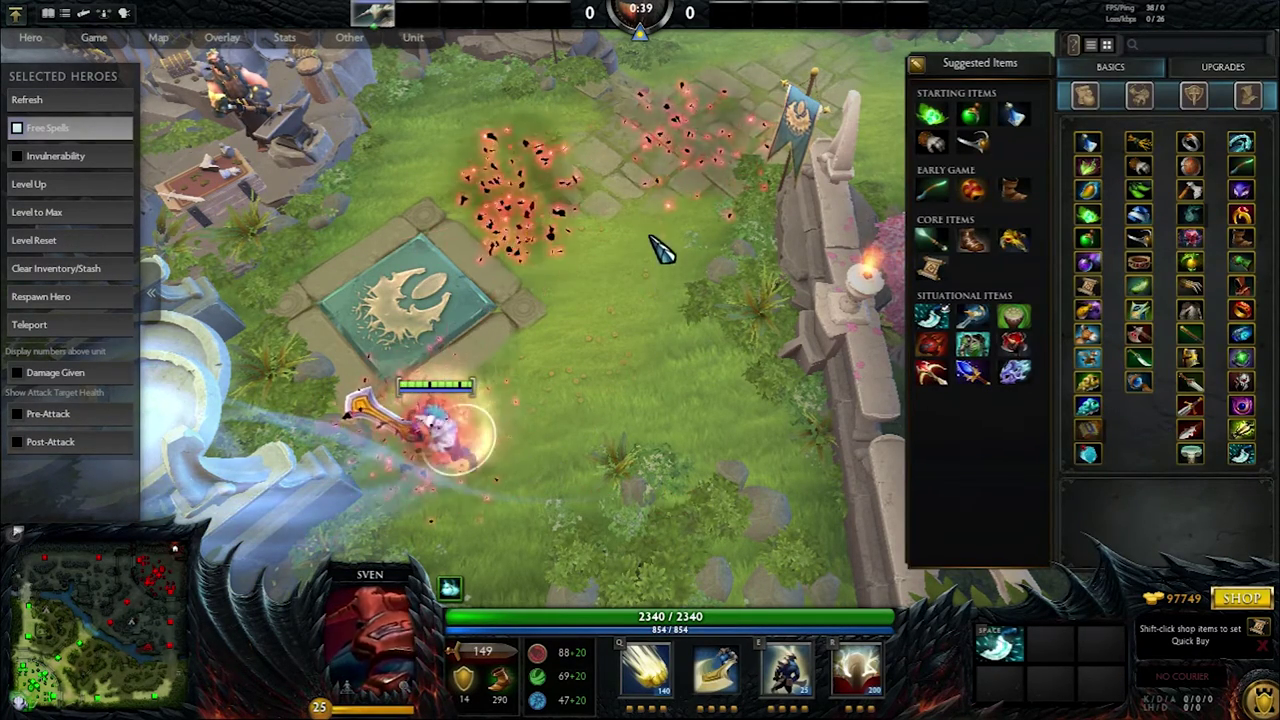
{"action": "key", "text": "space"}
{"action": "left_click", "coordinate": [645, 205]}
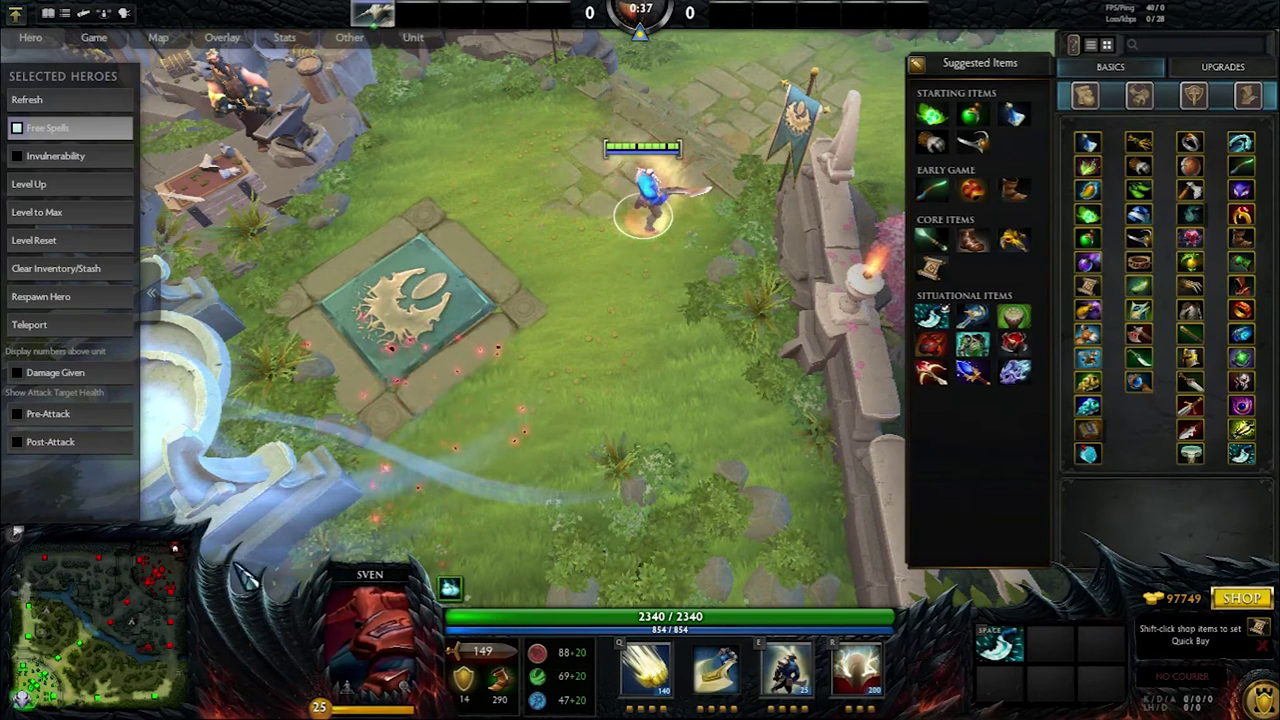
Buy Daedalus, Echo Sabre, Divine Rapier and Power Treads from the shop
{"action": "right_click", "coordinate": [931, 370]}
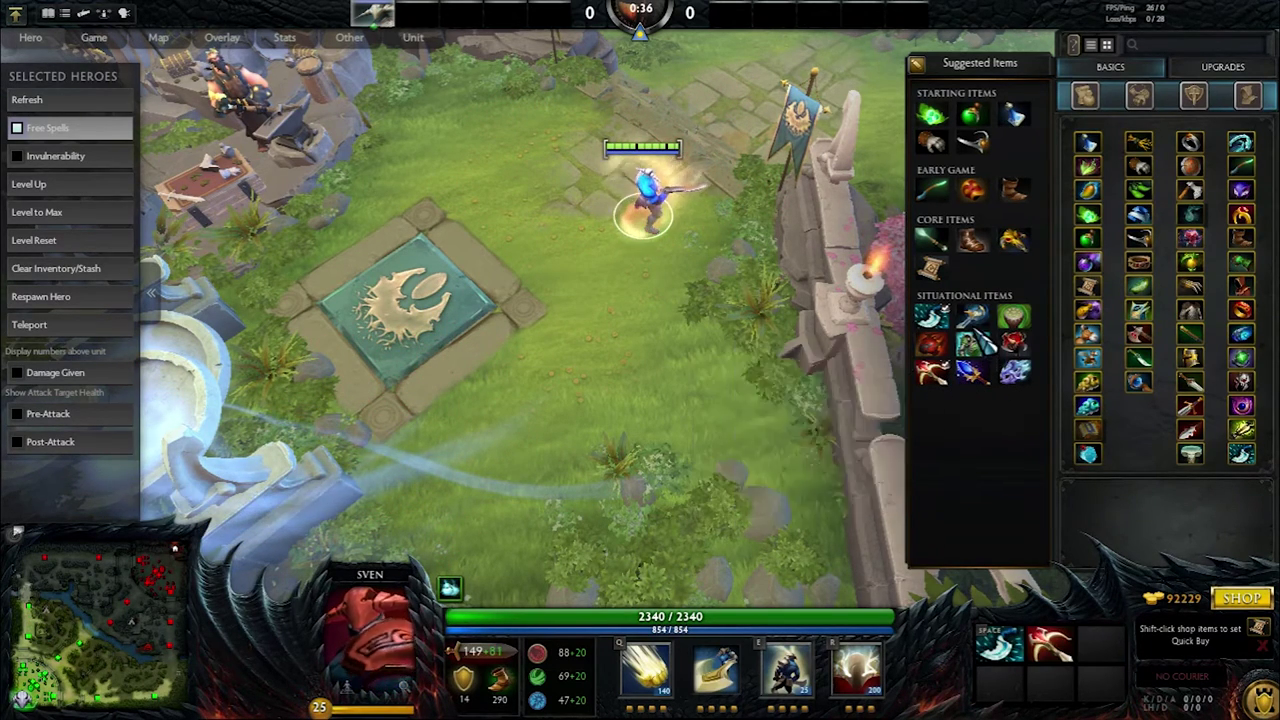
{"action": "right_click", "coordinate": [944, 314]}
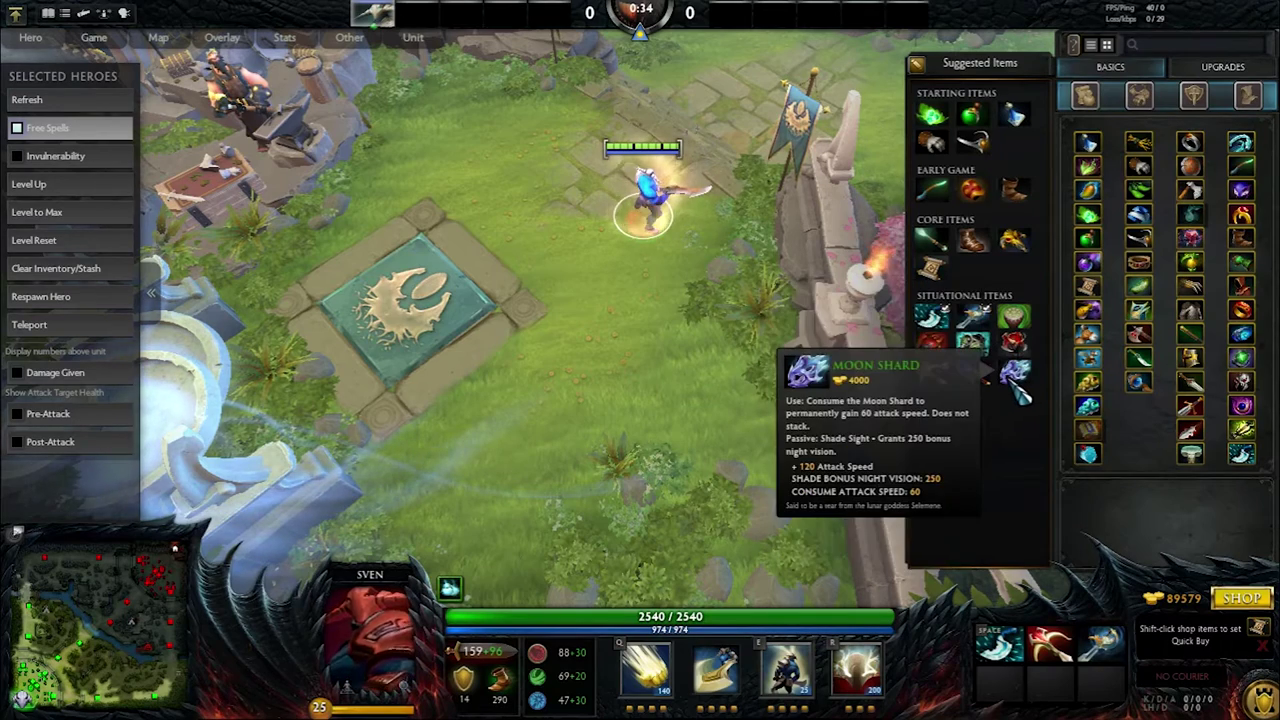
{"action": "left_click", "coordinate": [1228, 68]}
{"action": "right_click", "coordinate": [1195, 432]}
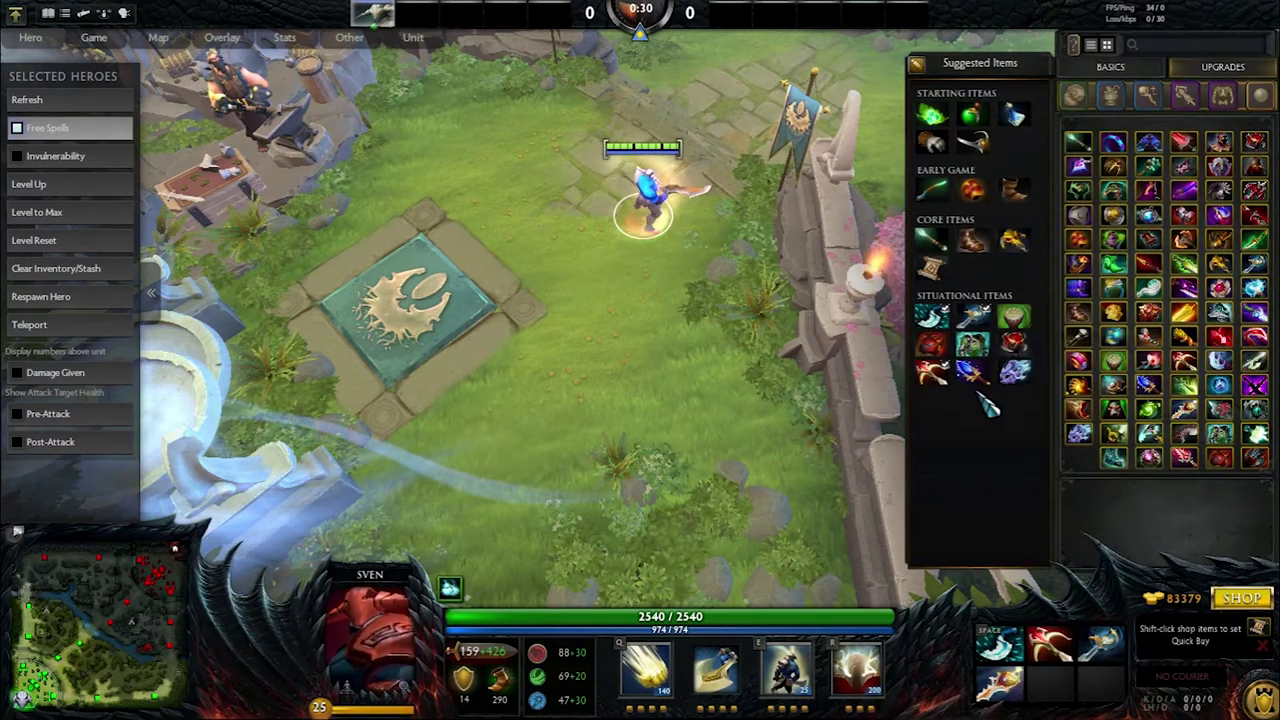
{"action": "right_click", "coordinate": [978, 244]}
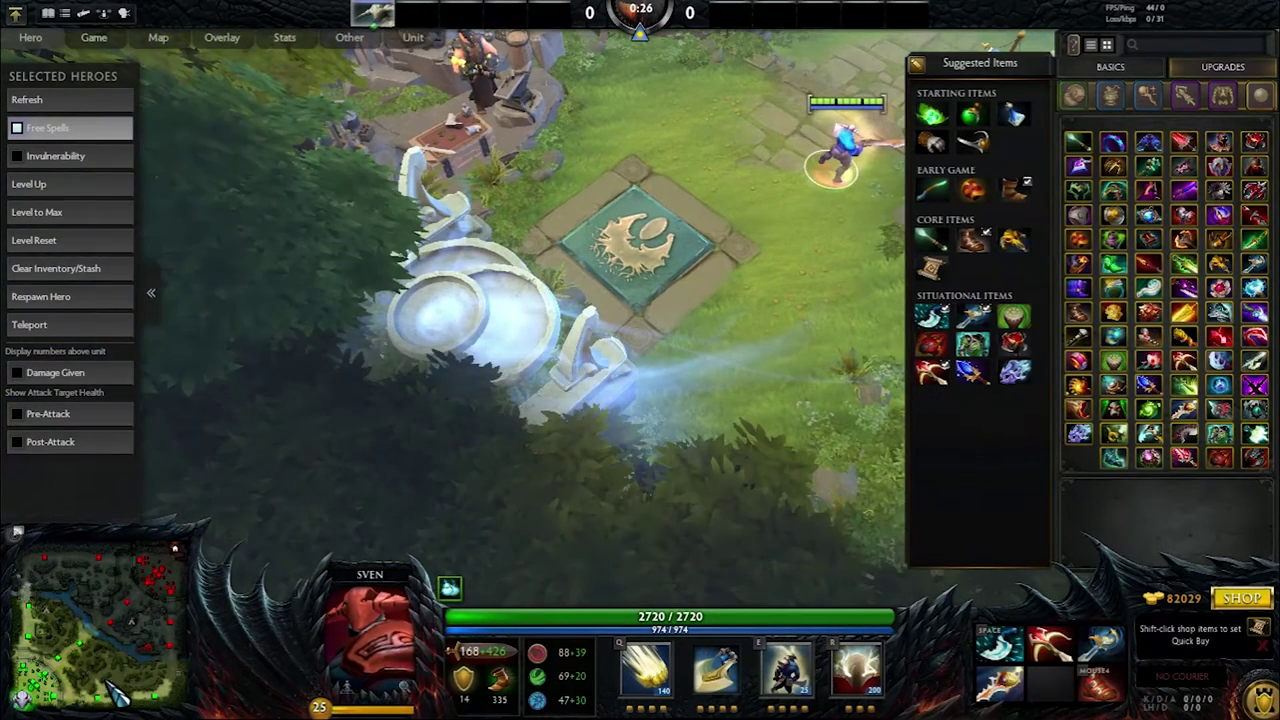
Send Sven out to the jungle via the minimap and close the shop
{"action": "key", "text": "F1"}
{"action": "key", "text": "F1"}
{"action": "right_click", "coordinate": [125, 700]}
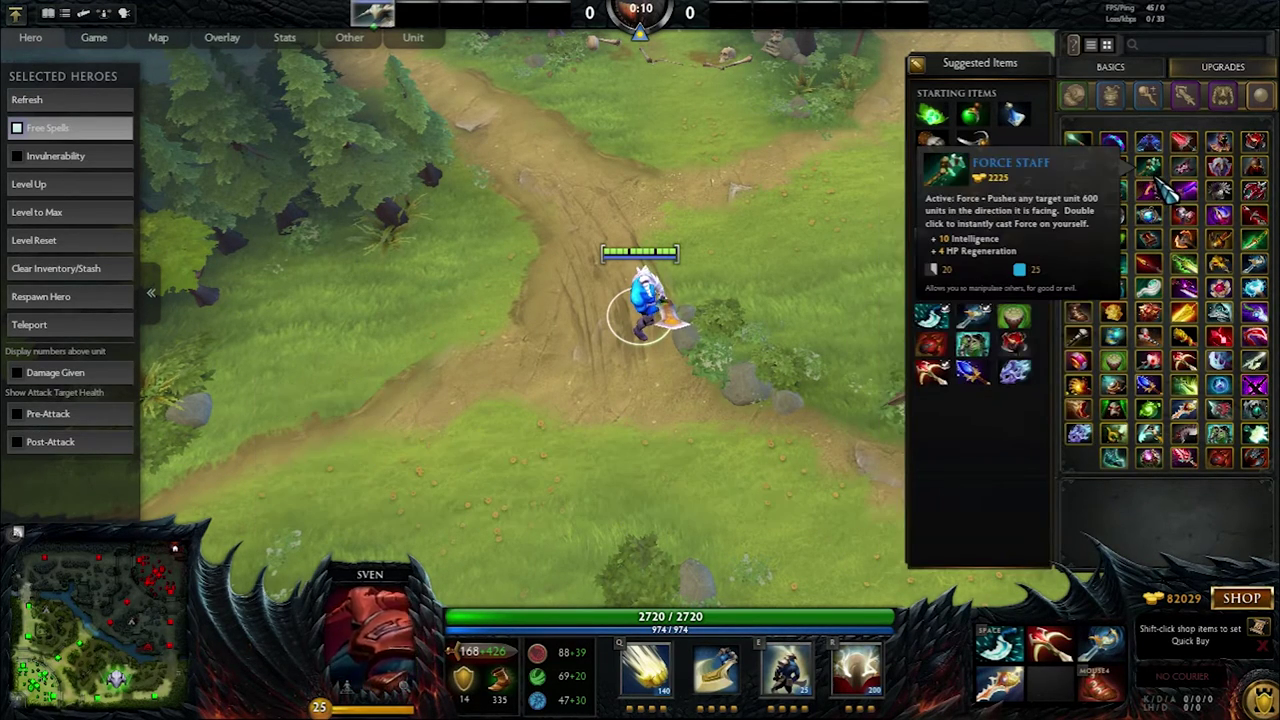
{"action": "key", "text": "Escape"}
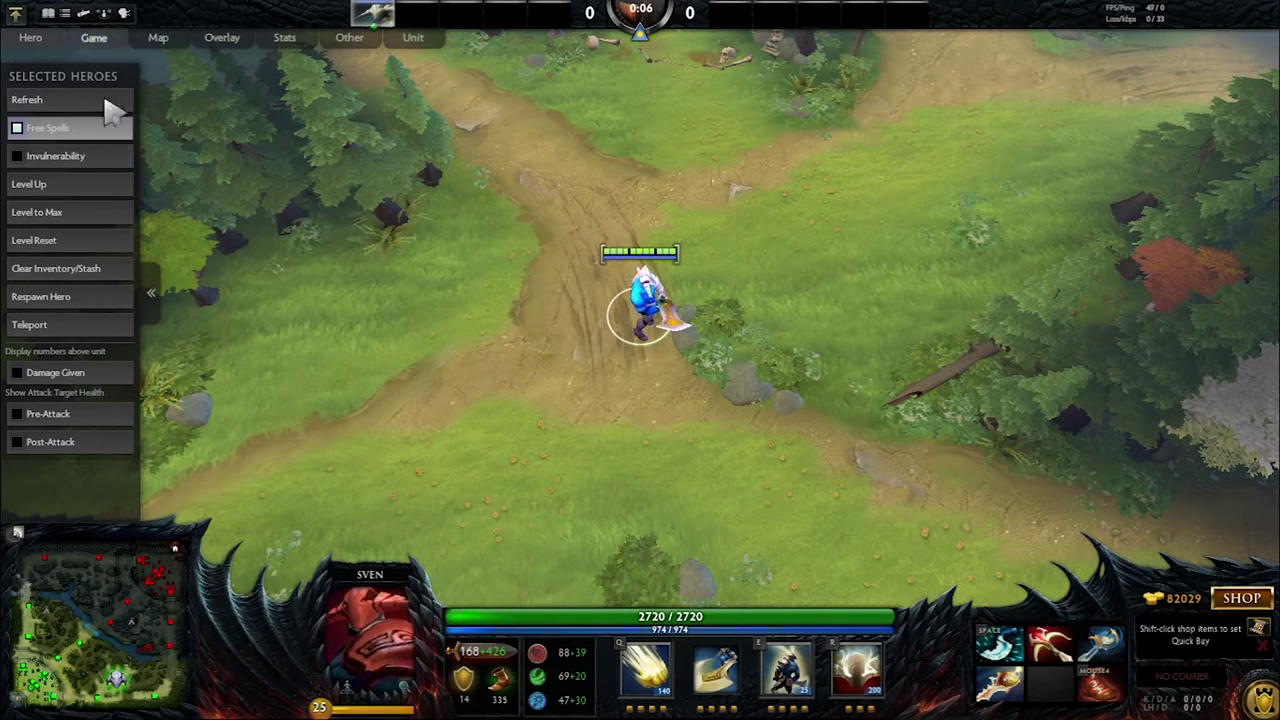
Browse the cheat panel tabs and return to the Game tab
{"action": "left_click", "coordinate": [94, 38]}
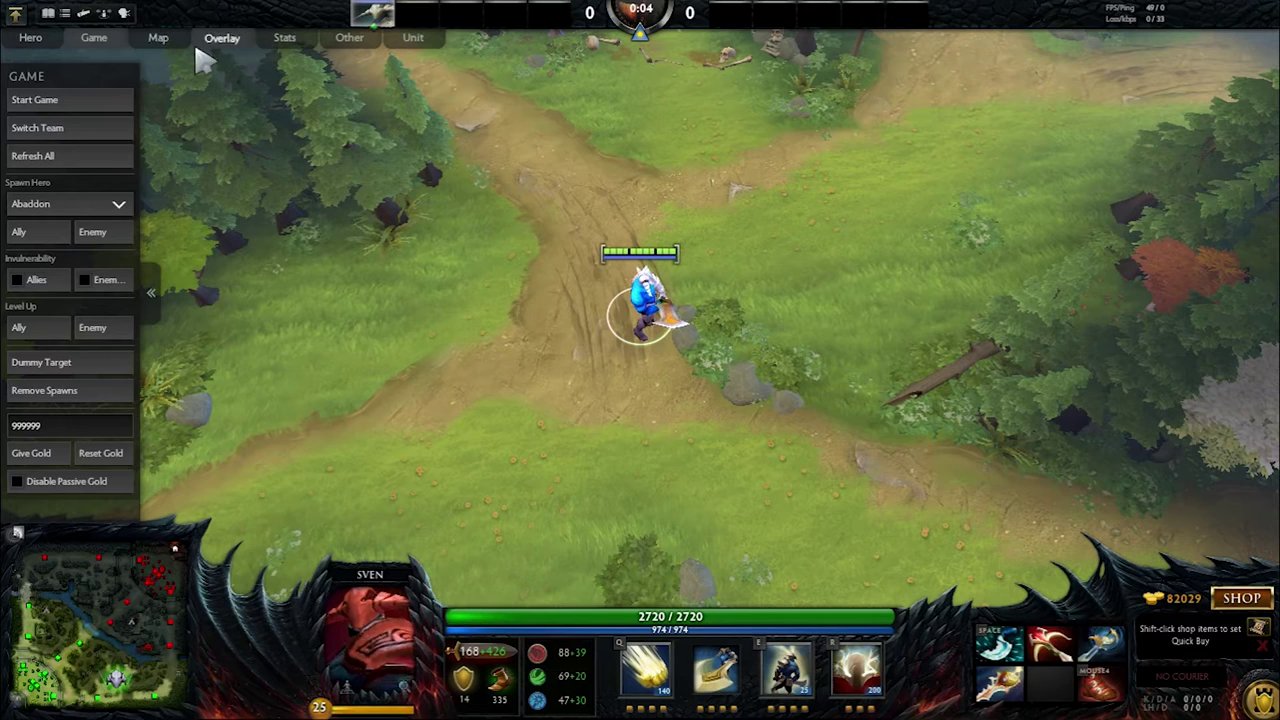
{"action": "left_click", "coordinate": [352, 40]}
{"action": "left_click", "coordinate": [413, 40]}
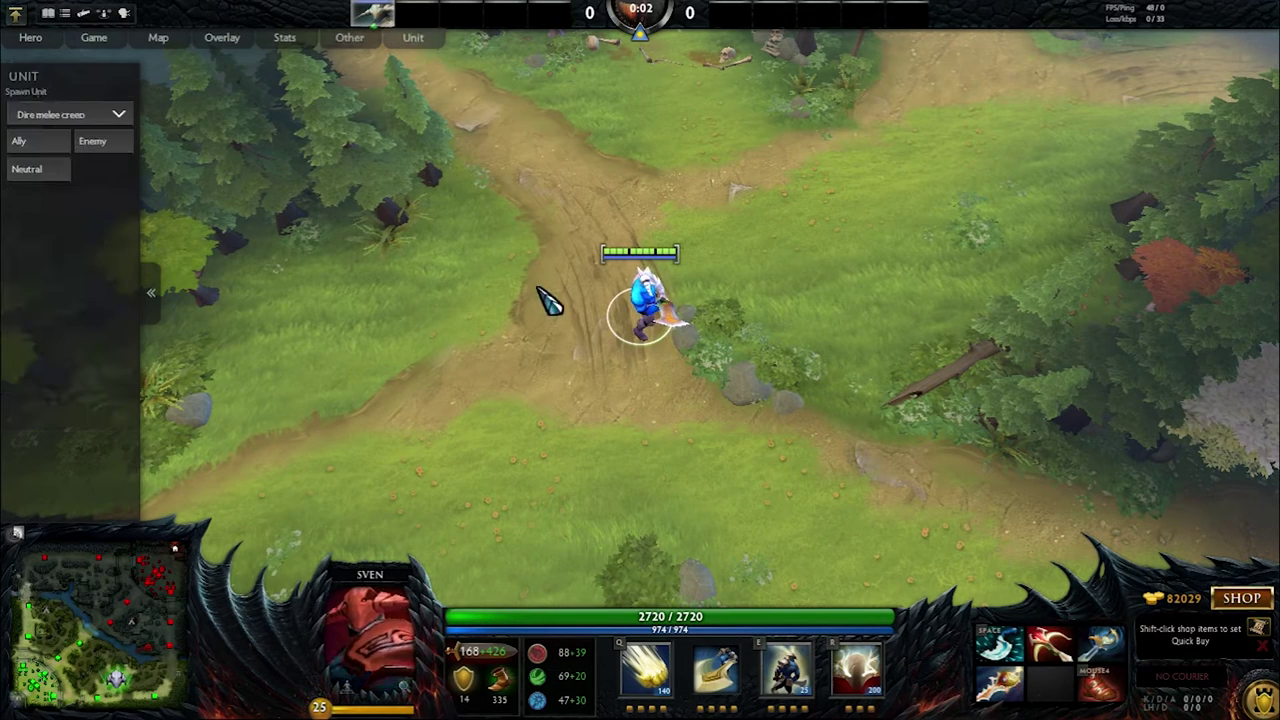
{"action": "left_click", "coordinate": [94, 39]}
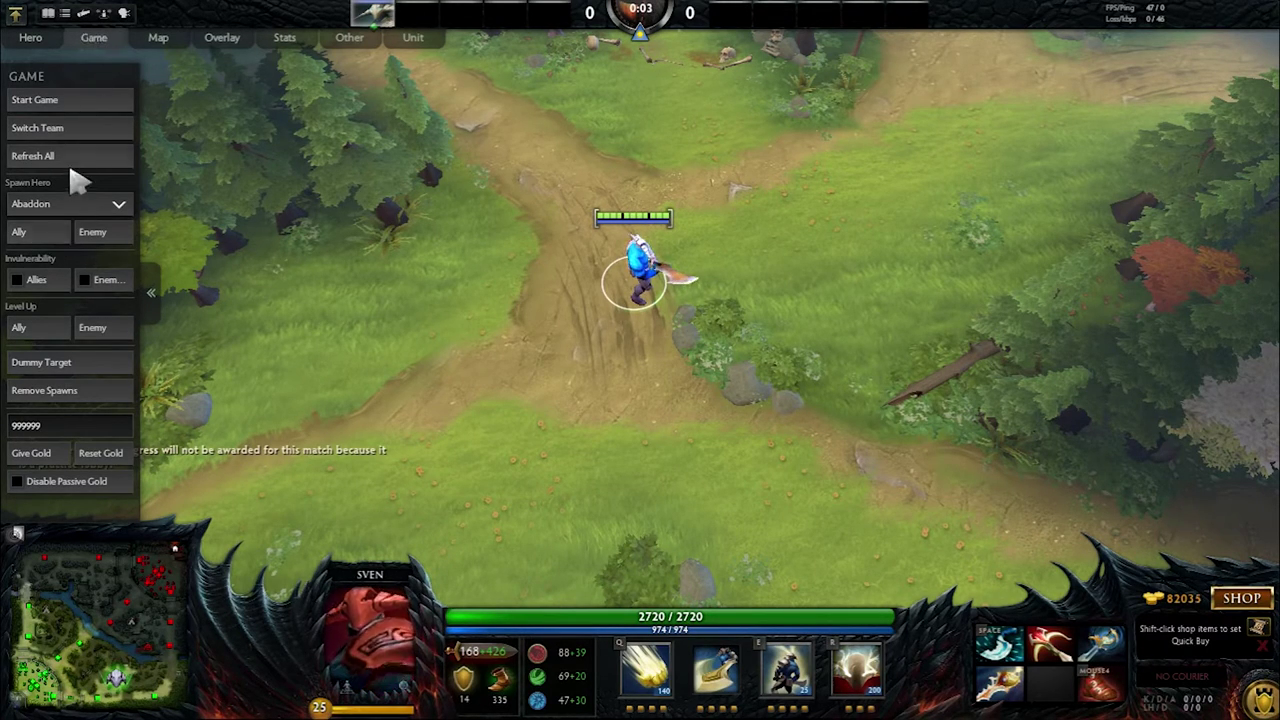
Search the Spawn Hero list for Axe and spawn him as an enemy
{"action": "left_click", "coordinate": [80, 205]}
{"action": "type", "text": "ss"}
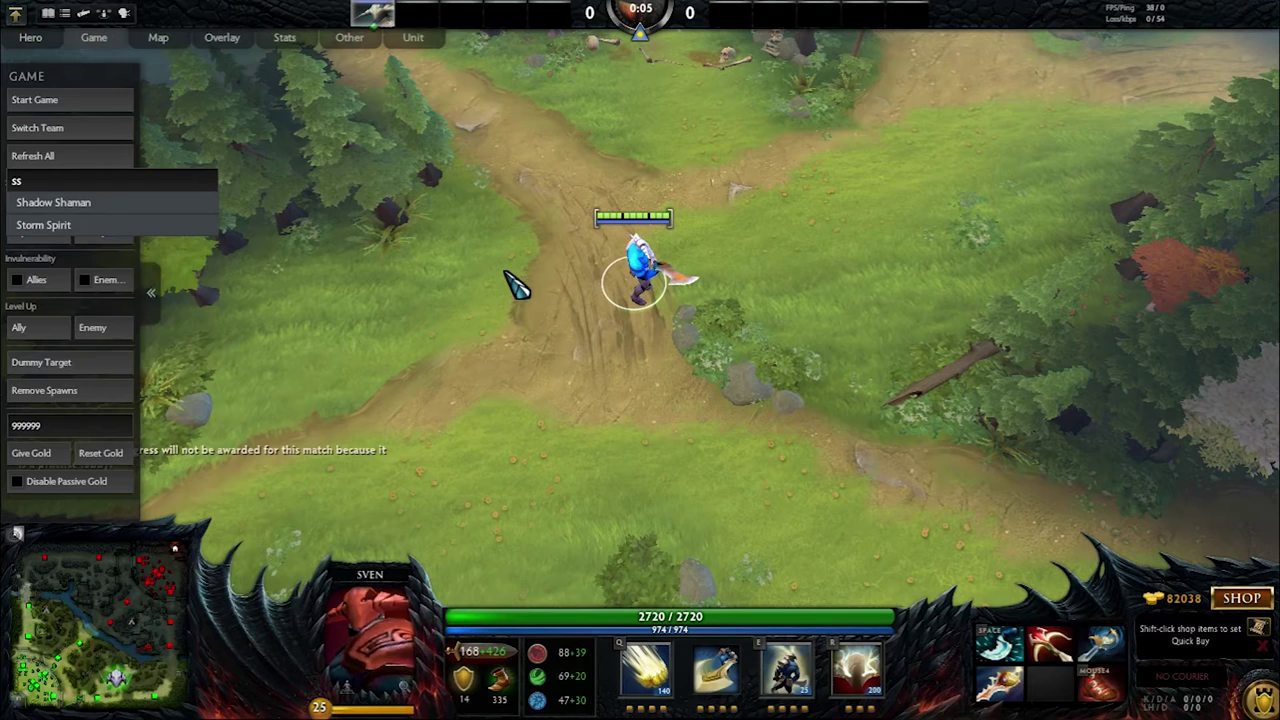
{"action": "key", "text": "BackSpace"}
{"action": "key", "text": "BackSpace"}
{"action": "type", "text": "axe"}
{"action": "key", "text": "Escape"}
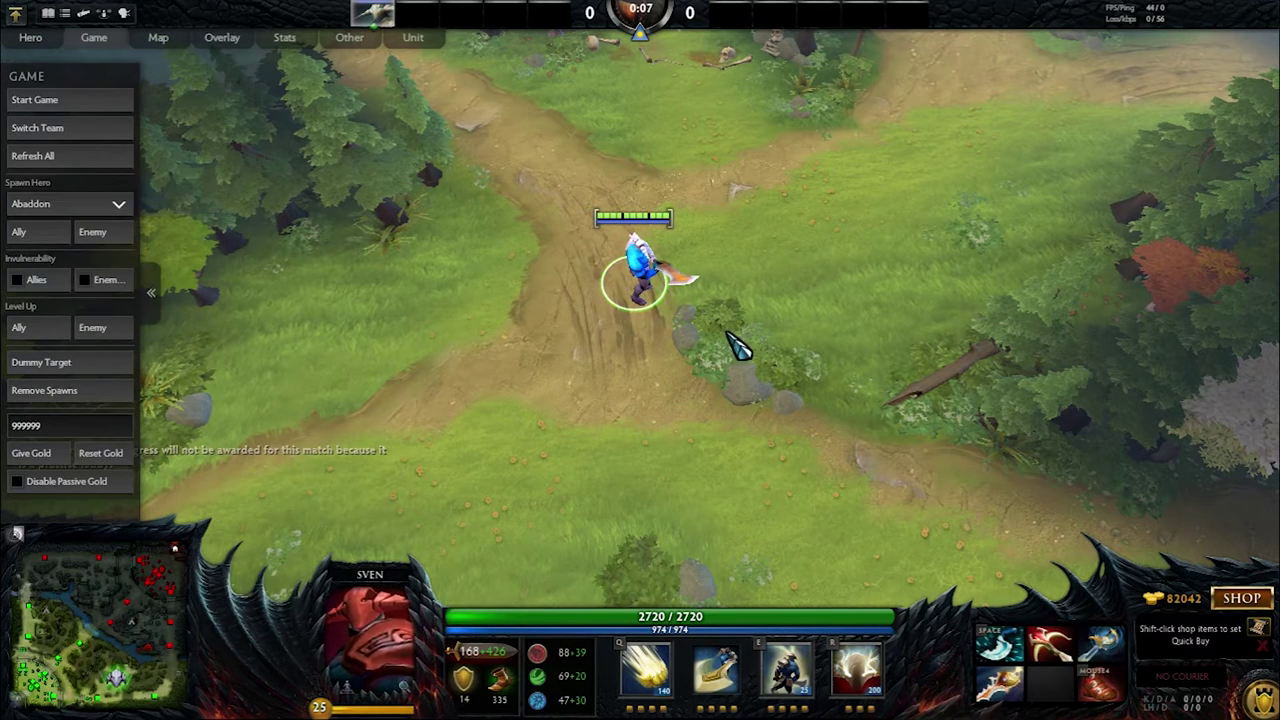
{"action": "left_click", "coordinate": [113, 207]}
{"action": "type", "text": "axe"}
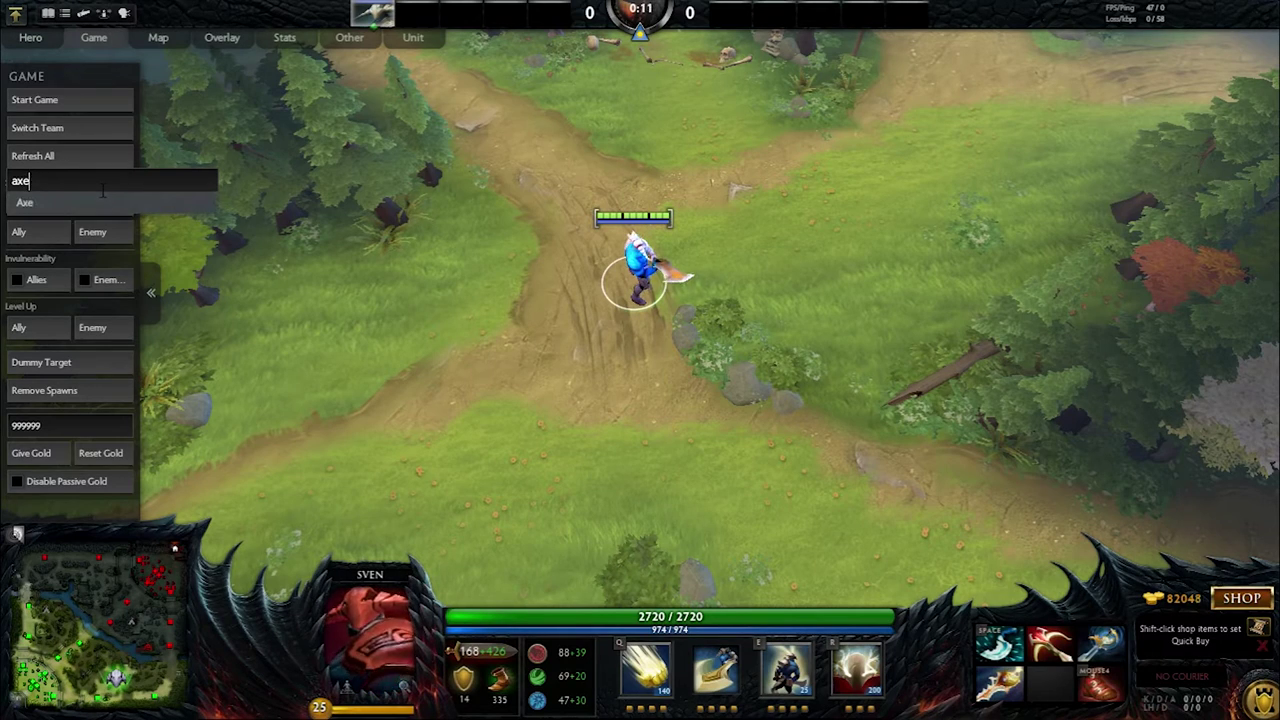
{"action": "left_click", "coordinate": [99, 205]}
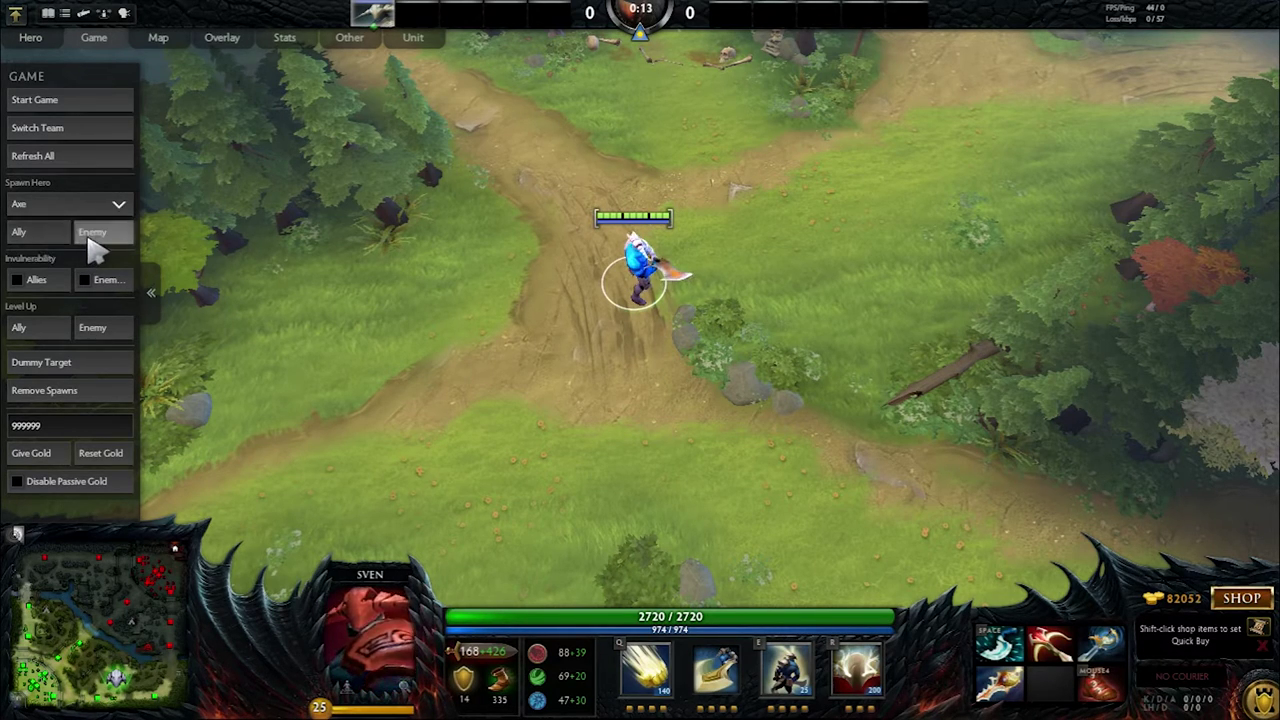
{"action": "left_click", "coordinate": [90, 238]}
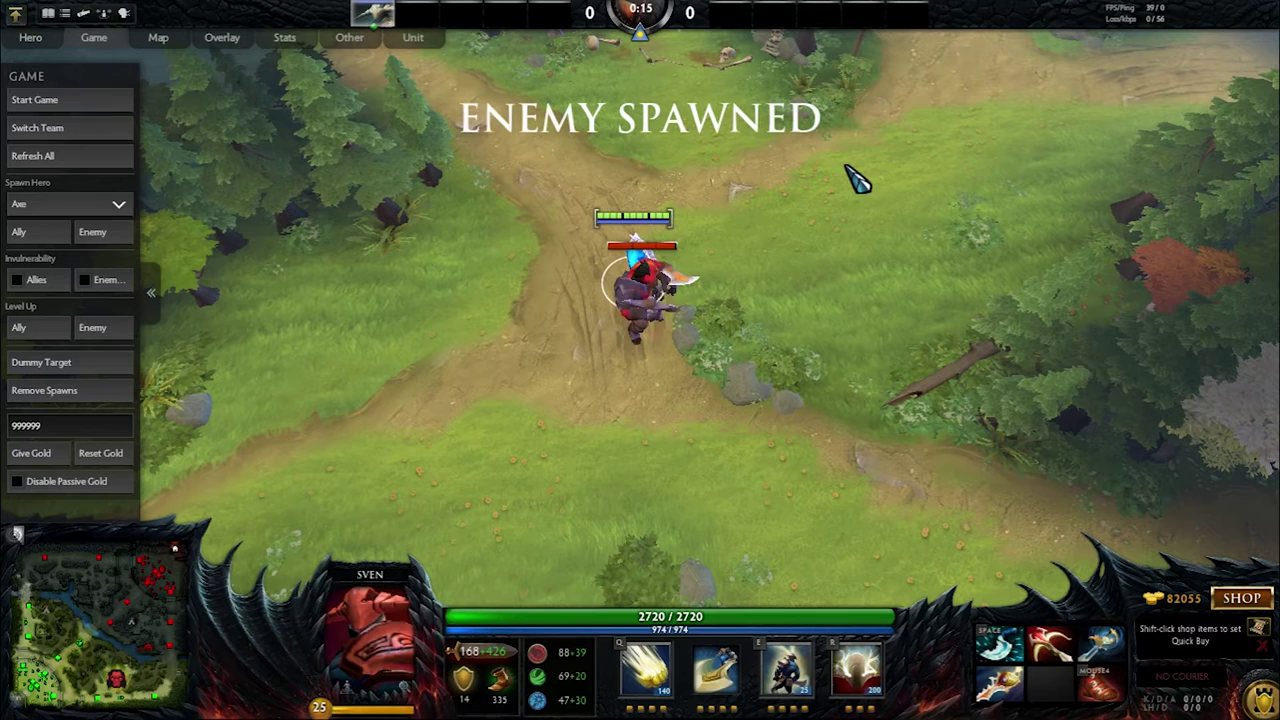
Spawn two more enemy Axes and walk them to separate spots around Sven
{"action": "left_click", "coordinate": [670, 333]}
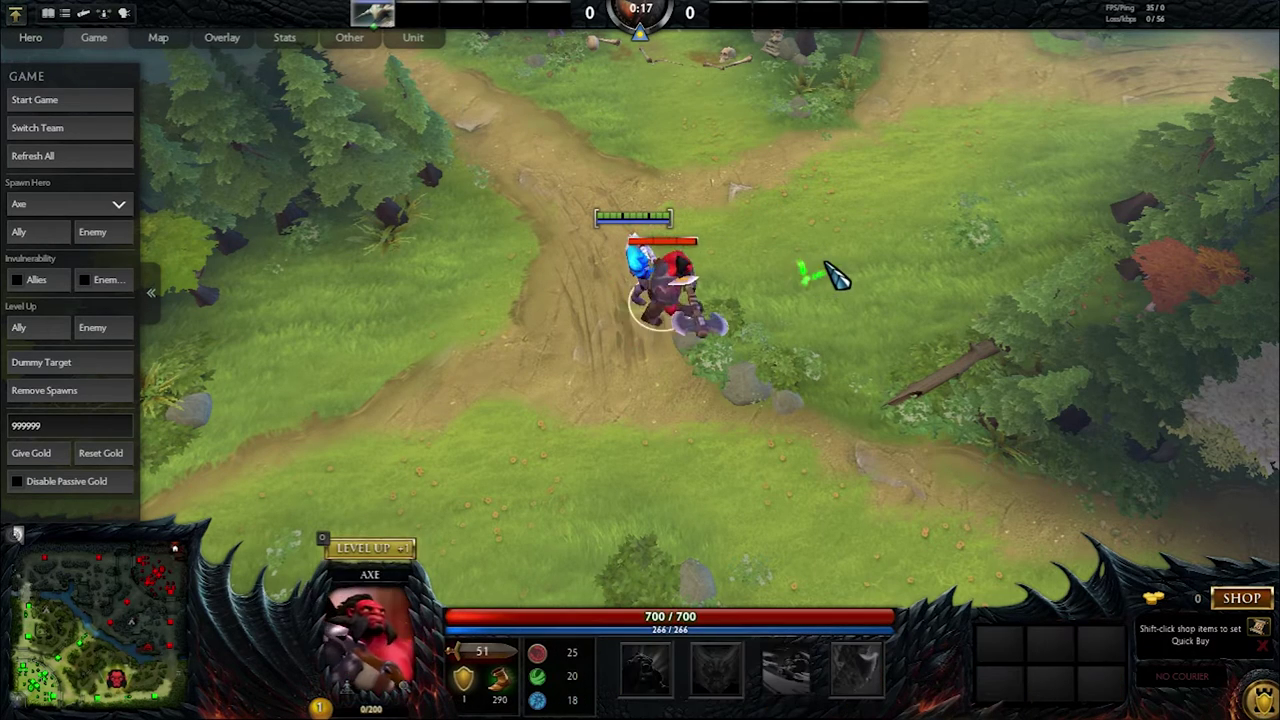
{"action": "right_click", "coordinate": [683, 183]}
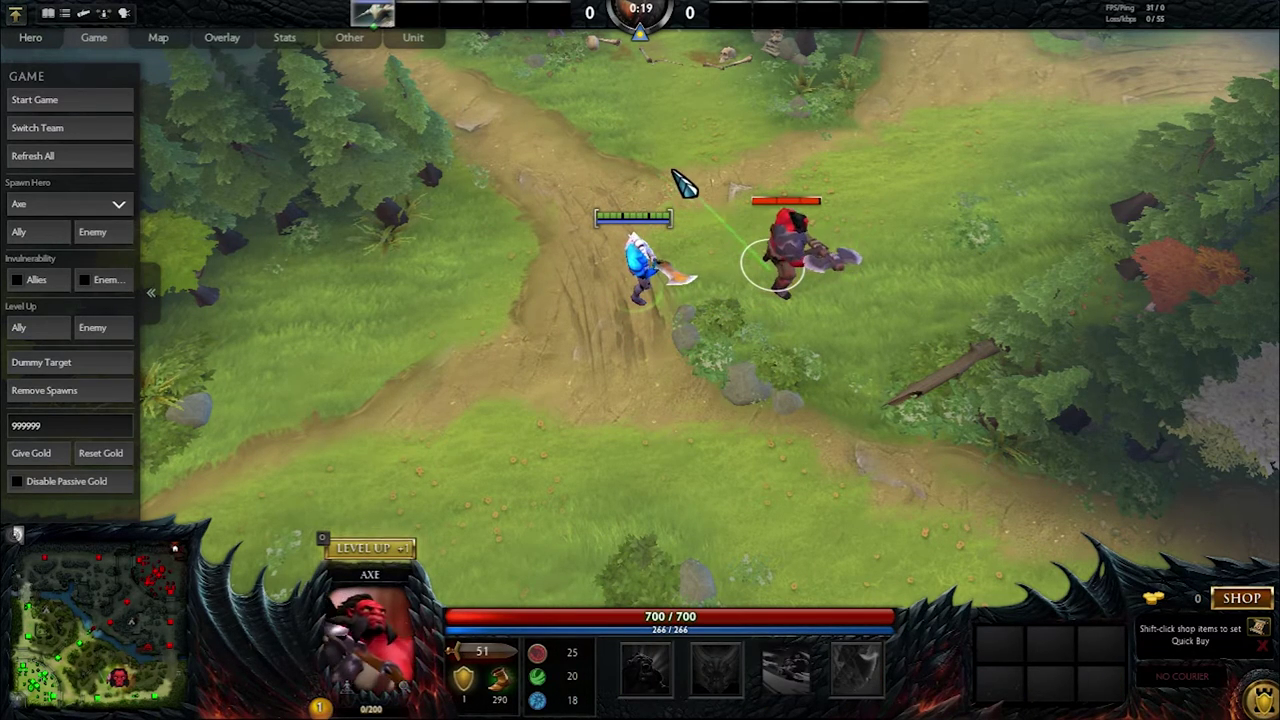
{"action": "left_click", "coordinate": [92, 232]}
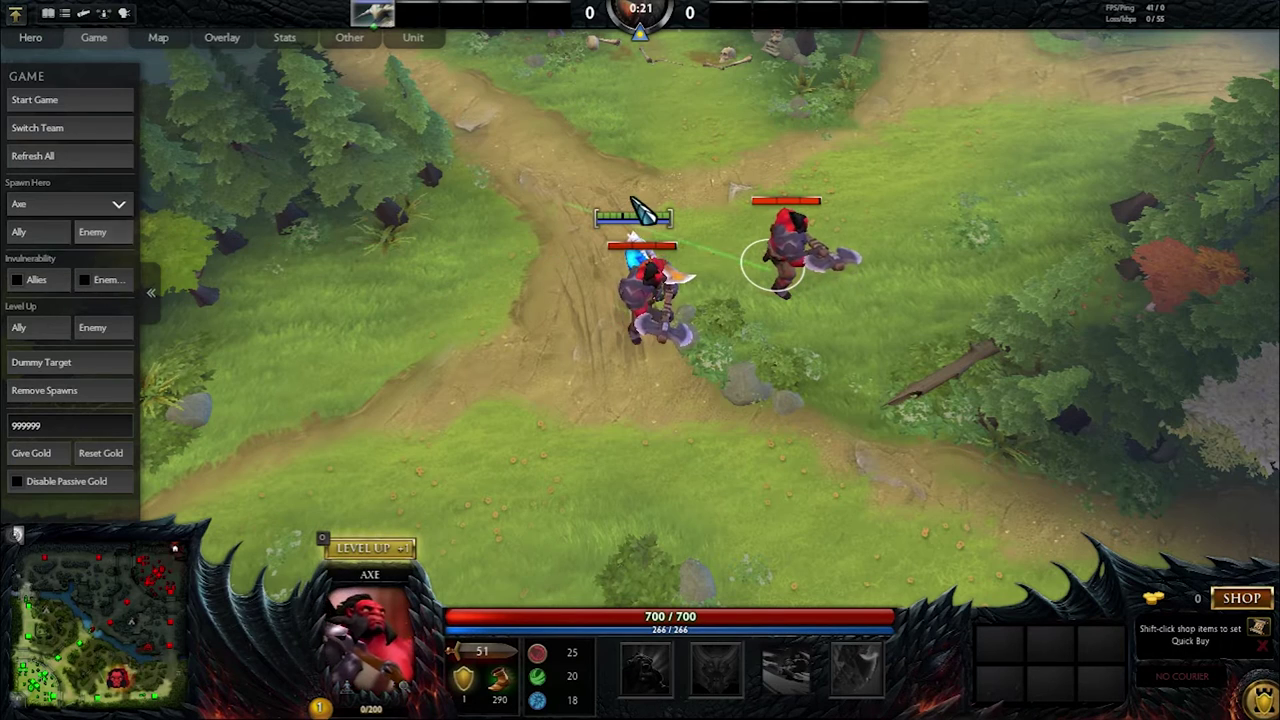
{"action": "right_click", "coordinate": [165, 250]}
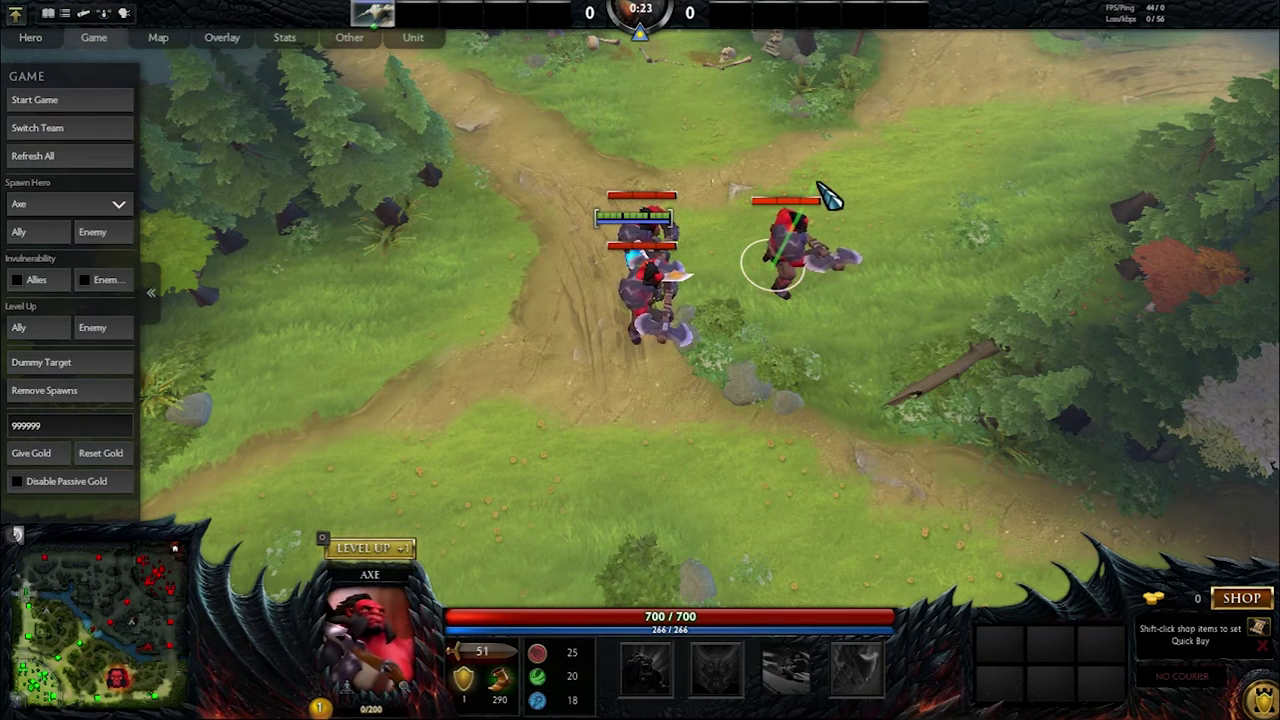
{"action": "left_click", "coordinate": [118, 236]}
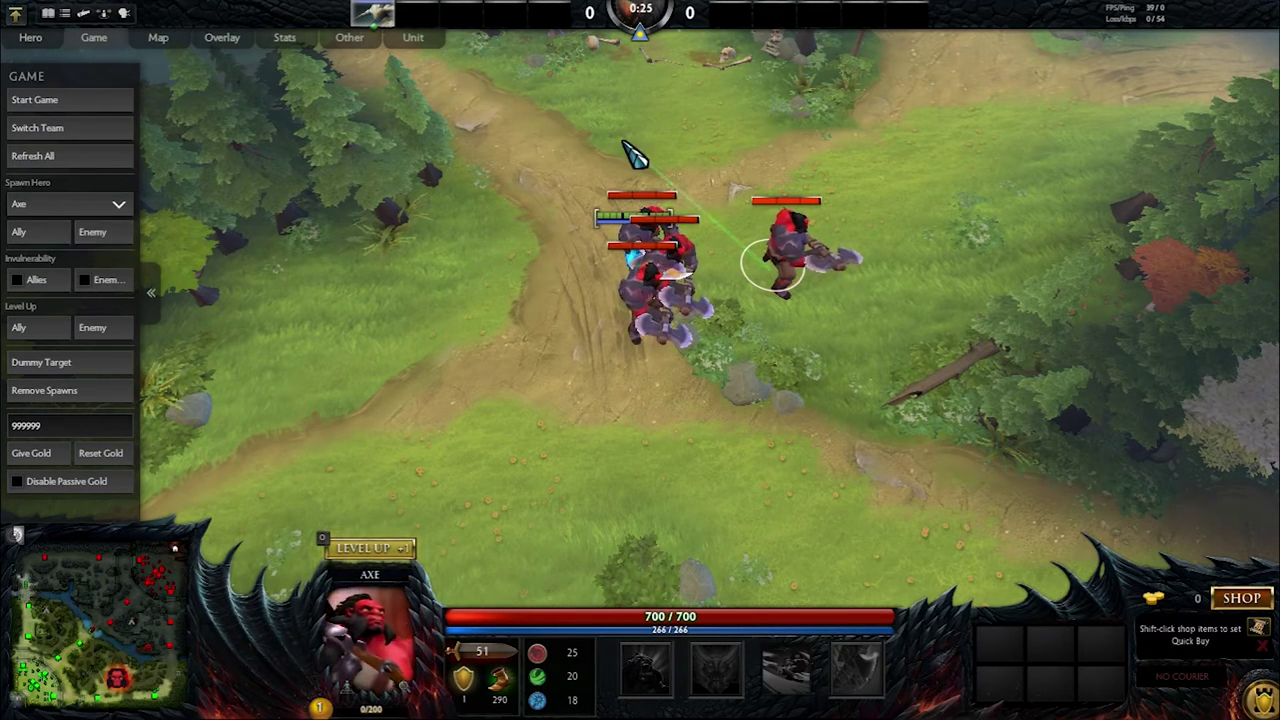
{"action": "right_click", "coordinate": [510, 355]}
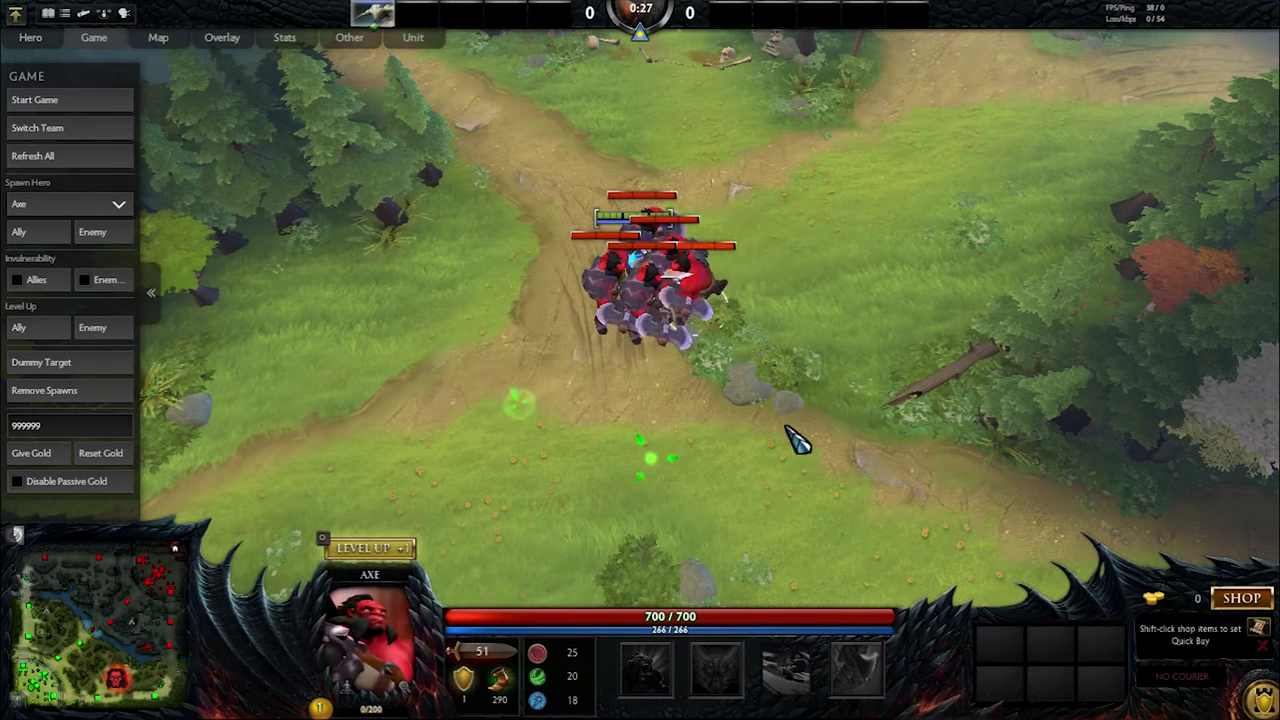
{"action": "right_click", "coordinate": [930, 280]}
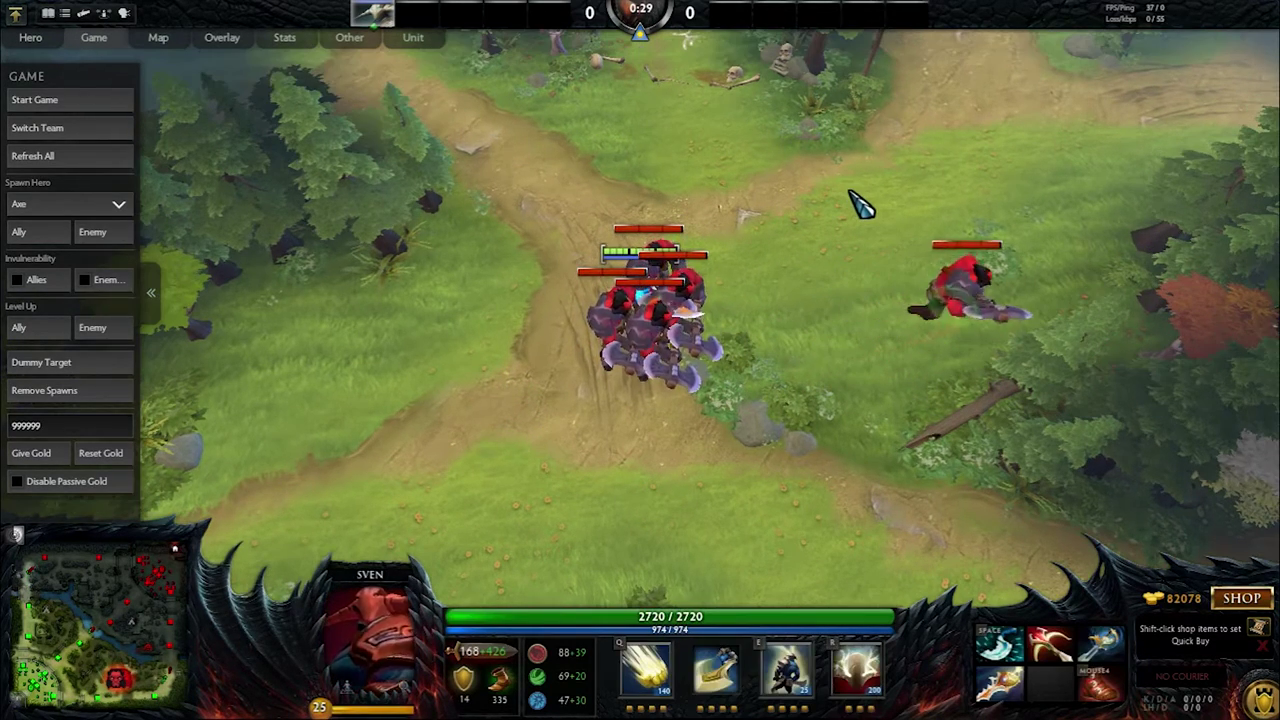
Attack with Sven to kill two Axes for a double kill
{"action": "right_click", "coordinate": [852, 200]}
{"action": "right_click", "coordinate": [865, 315]}
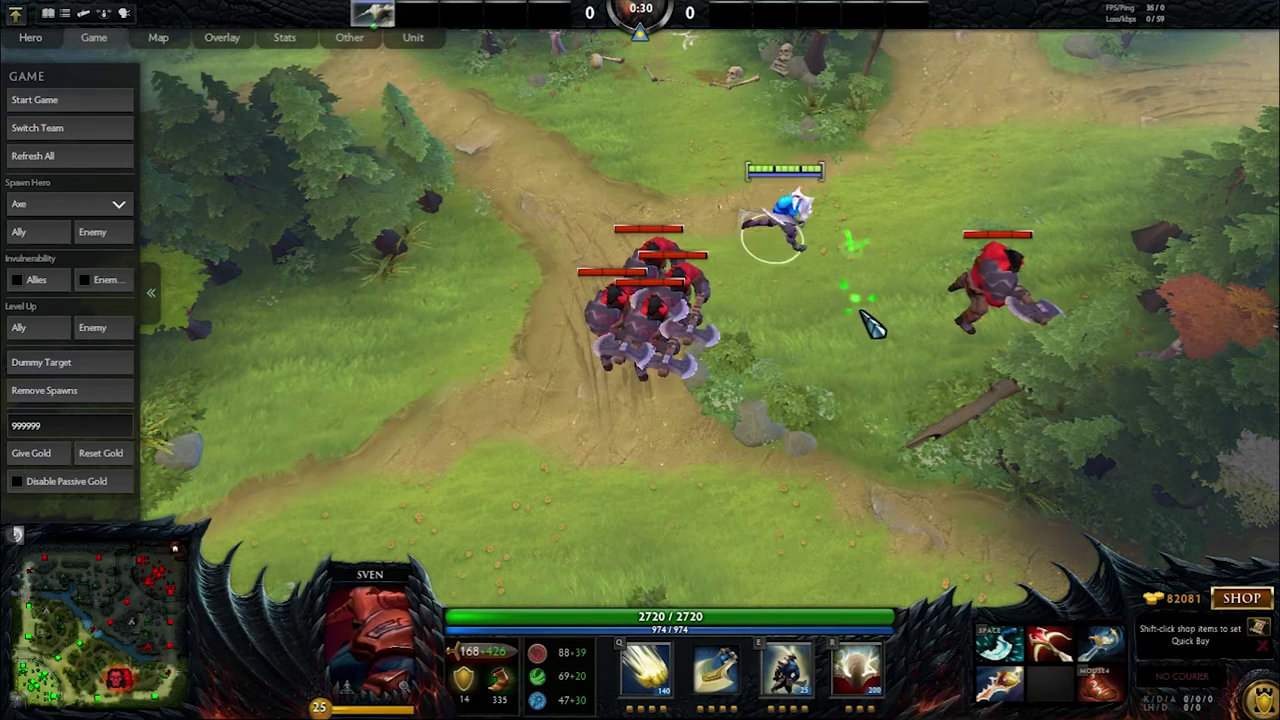
{"action": "right_click", "coordinate": [985, 320]}
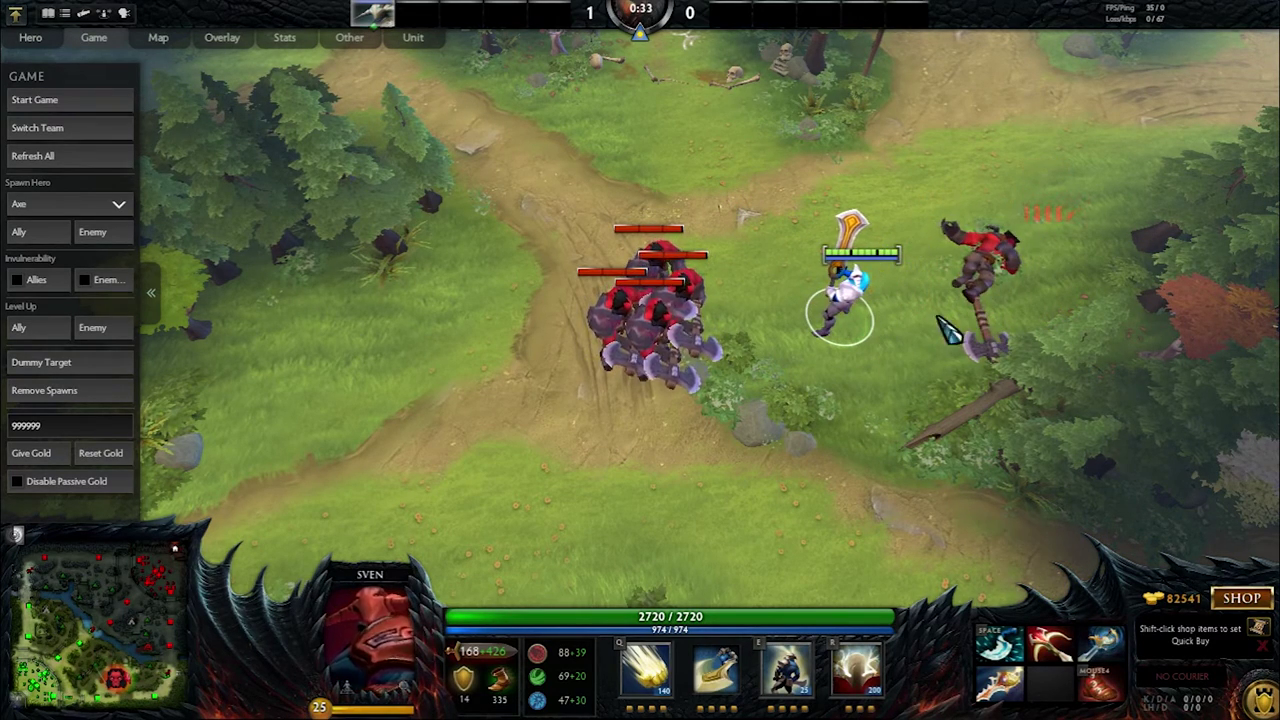
{"action": "left_click", "coordinate": [700, 295]}
{"action": "right_click", "coordinate": [862, 200]}
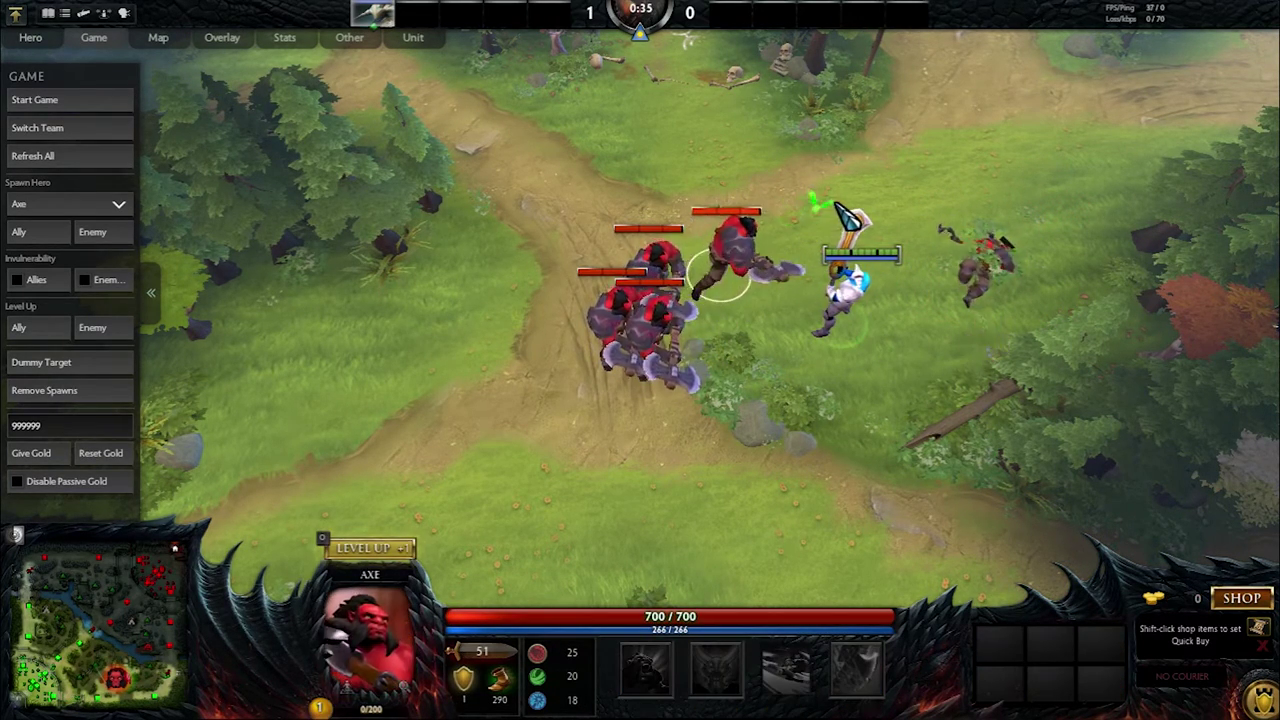
{"action": "key", "text": "F1"}
{"action": "key", "text": "F1"}
{"action": "right_click", "coordinate": [760, 235]}
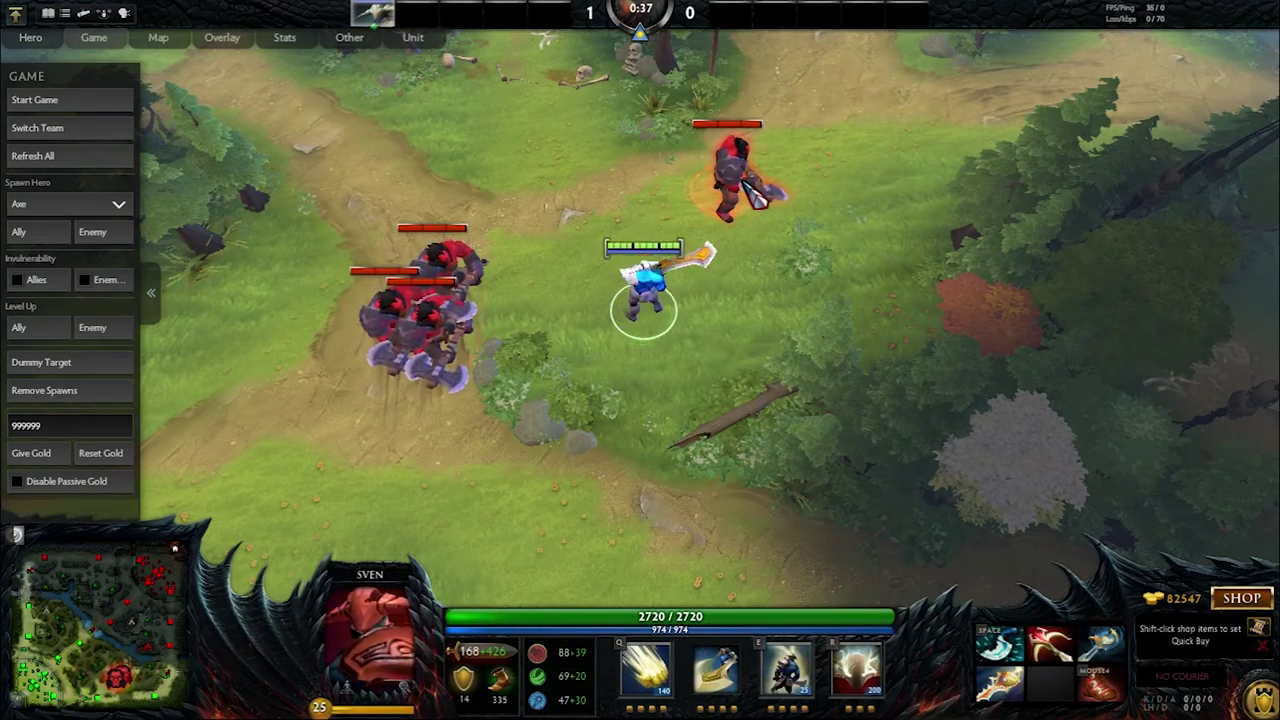
{"action": "right_click", "coordinate": [660, 315]}
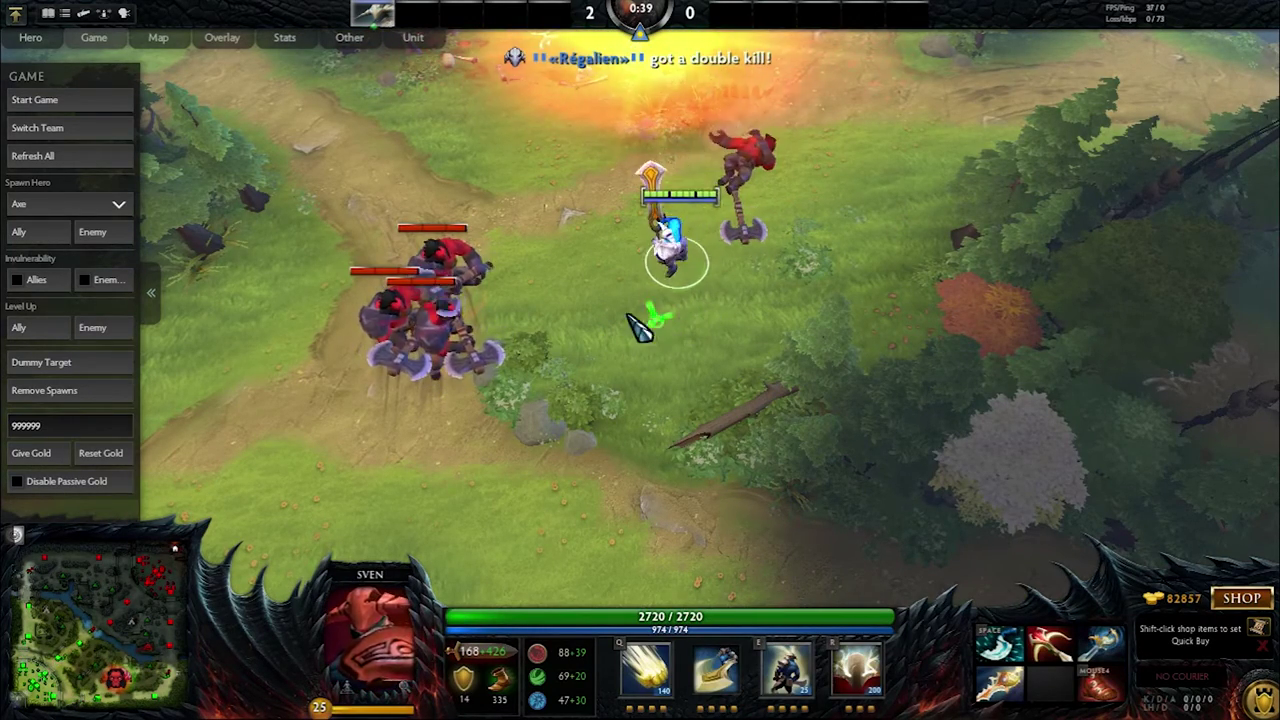
Turn the music volume down to 0% in the audio settings
{"action": "left_click", "coordinate": [22, 24]}
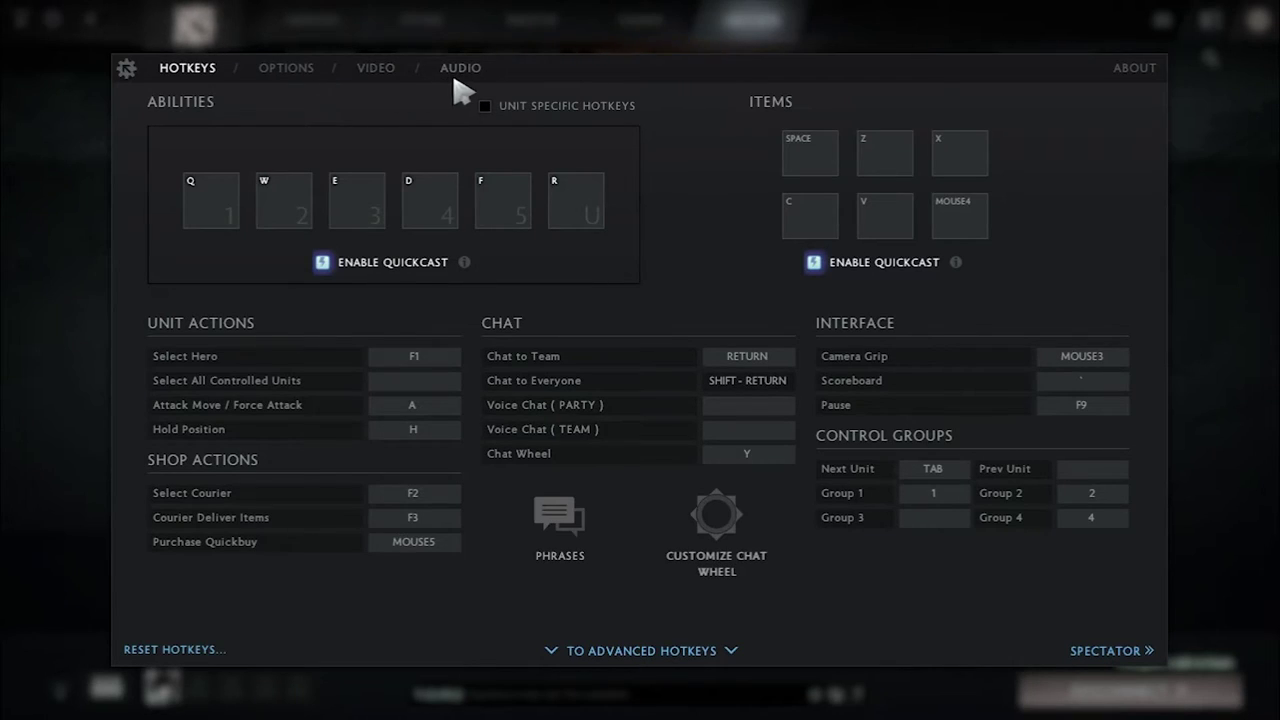
{"action": "left_click", "coordinate": [458, 70]}
{"action": "left_click_drag", "start_coordinate": [625, 265], "coordinate": [6, 251]}
{"action": "left_click", "coordinate": [23, 40]}
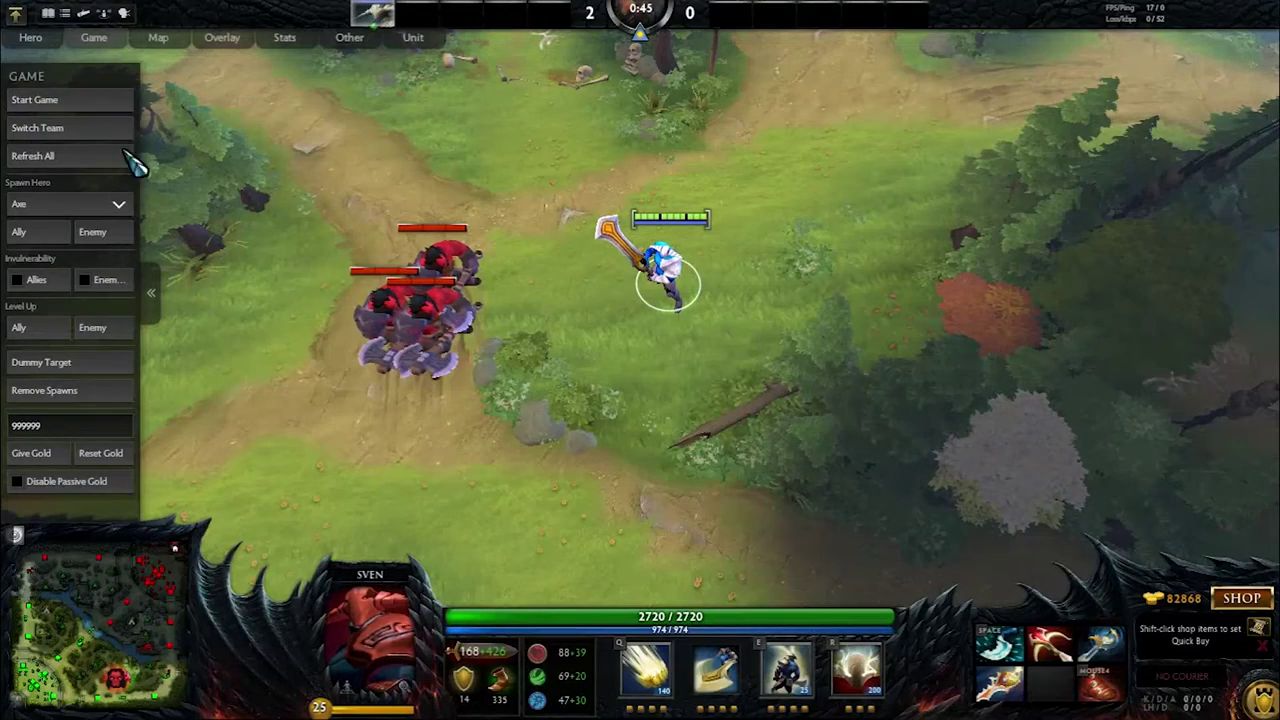
Kill the remaining Axes with Sven, casting his ultimate, reaching seven kills and Rampage
{"action": "left_click", "coordinate": [445, 270]}
{"action": "left_click", "coordinate": [640, 250]}
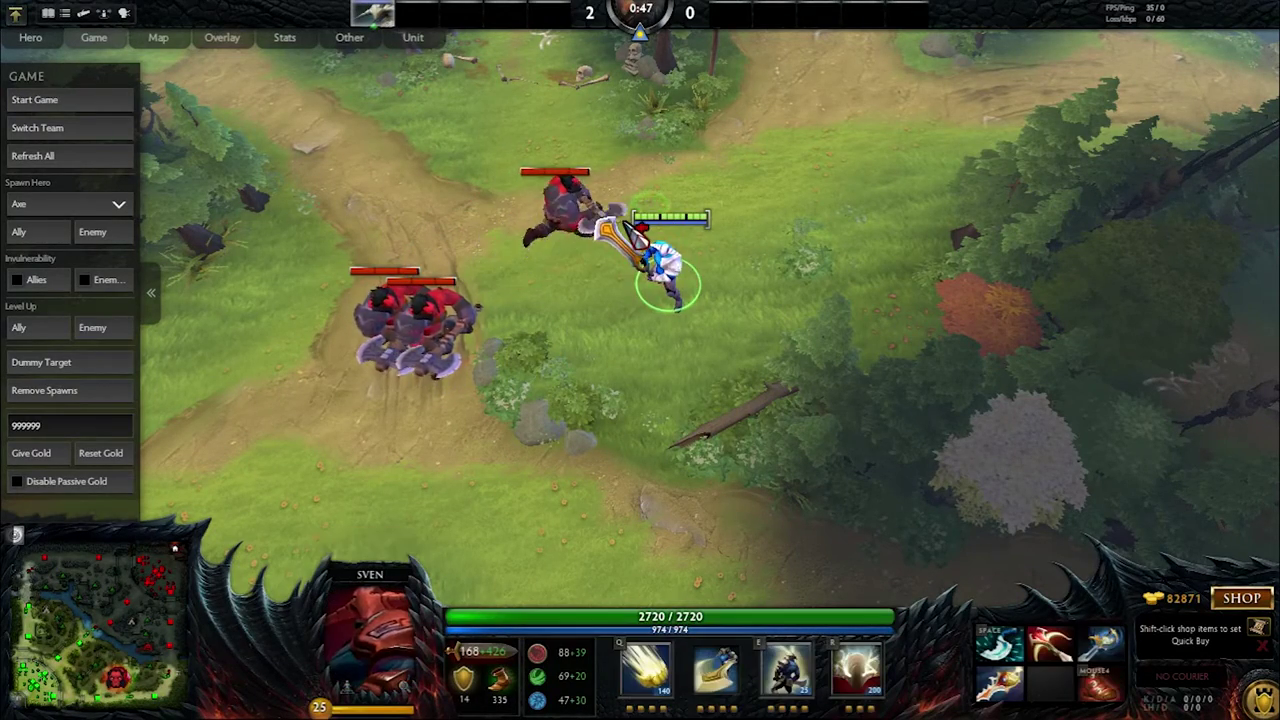
{"action": "left_click", "coordinate": [465, 345]}
{"action": "left_click", "coordinate": [612, 305]}
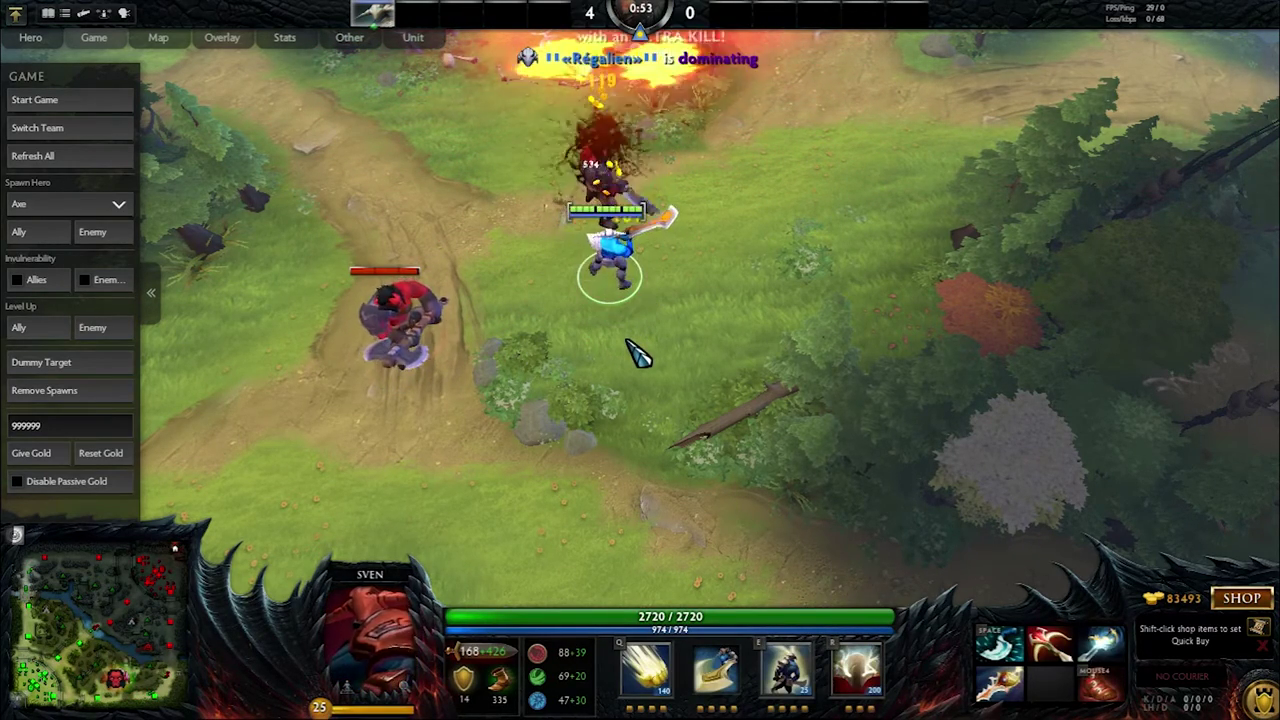
{"action": "right_click", "coordinate": [624, 344]}
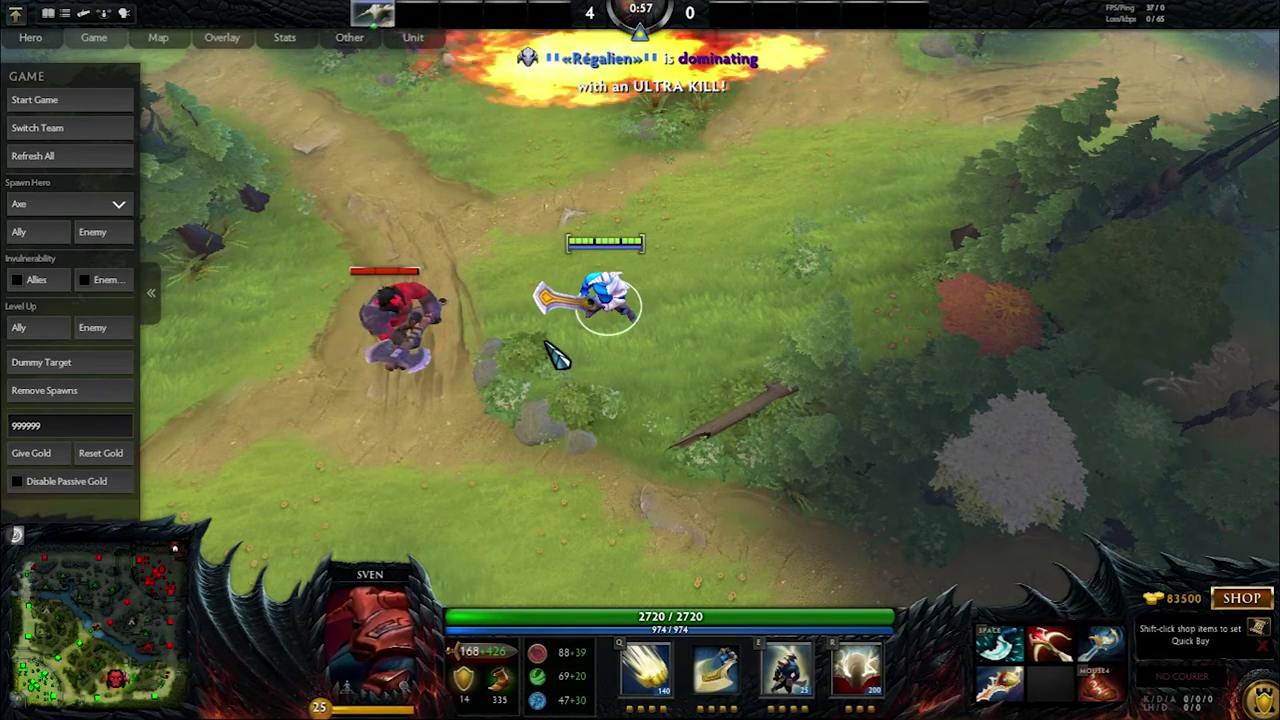
{"action": "right_click", "coordinate": [548, 362]}
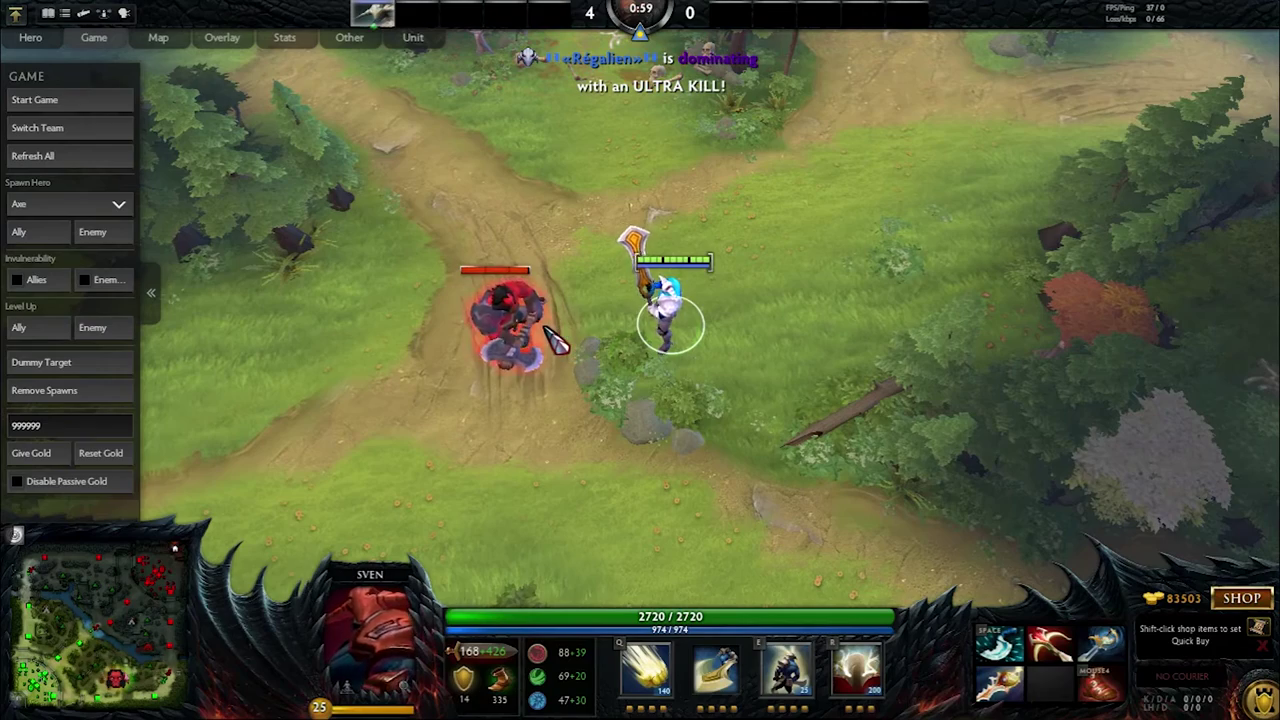
{"action": "right_click", "coordinate": [546, 330]}
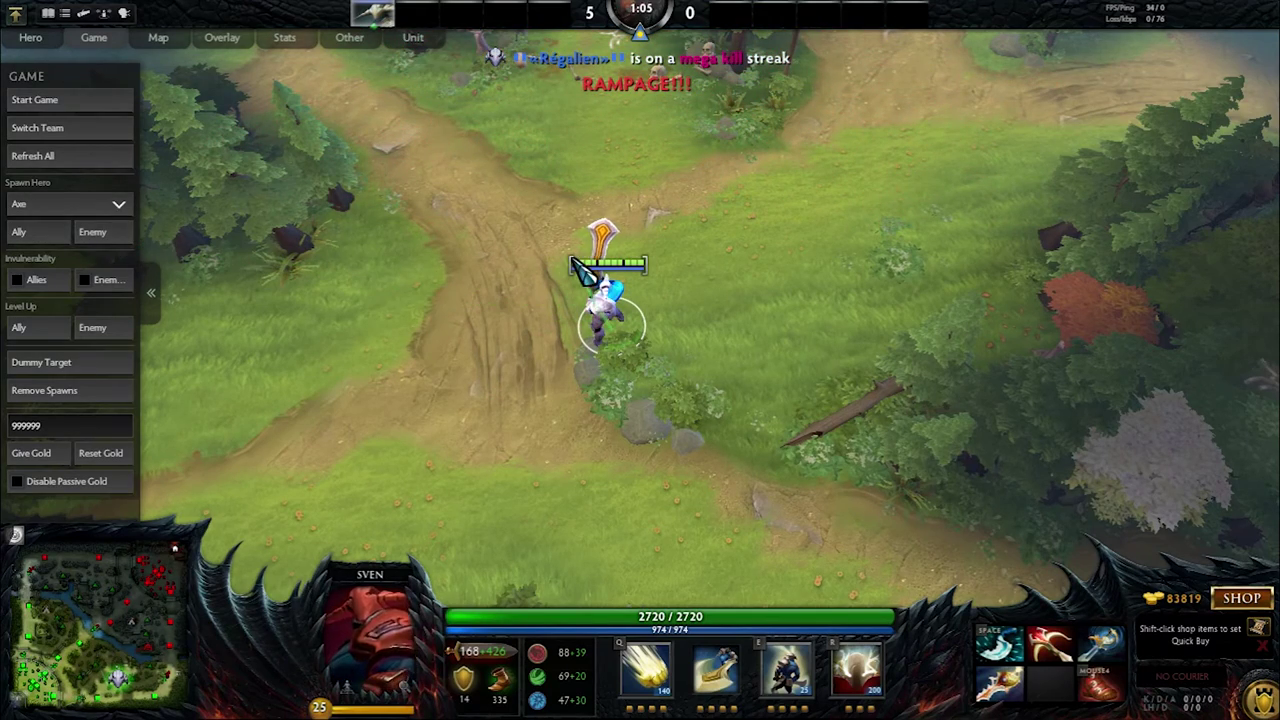
{"action": "key", "text": "r"}
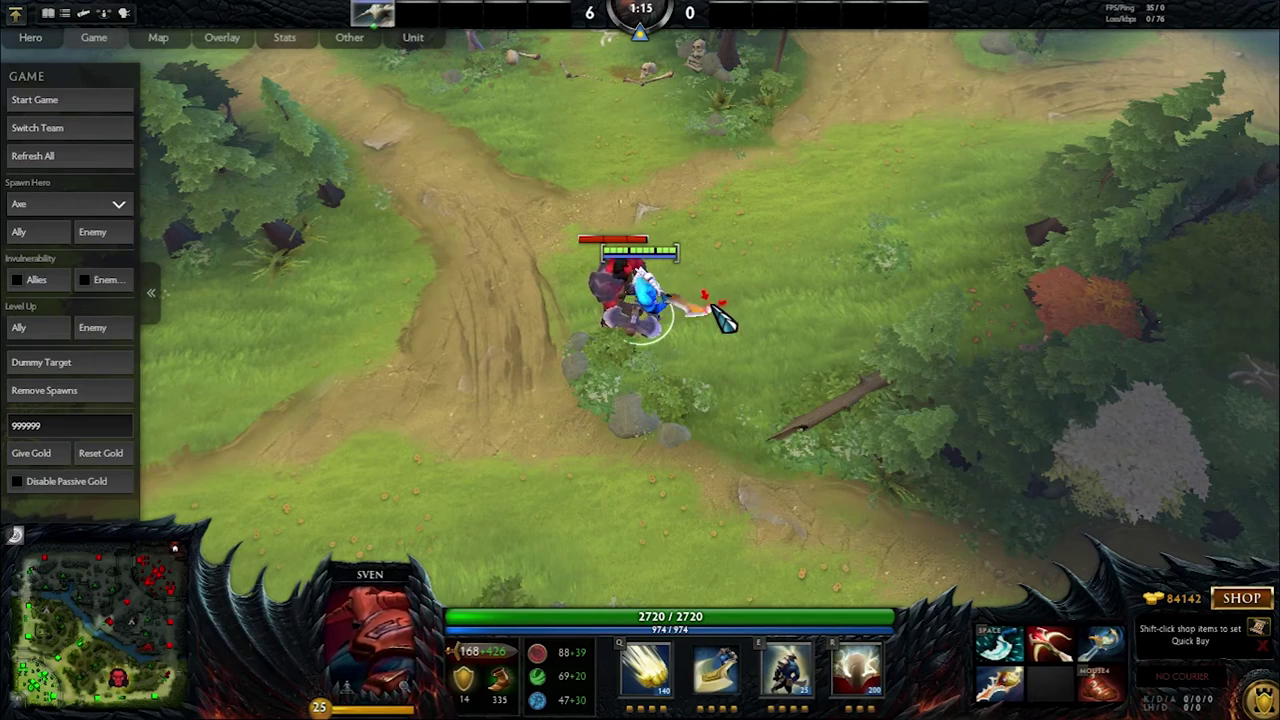
{"action": "right_click", "coordinate": [595, 335]}
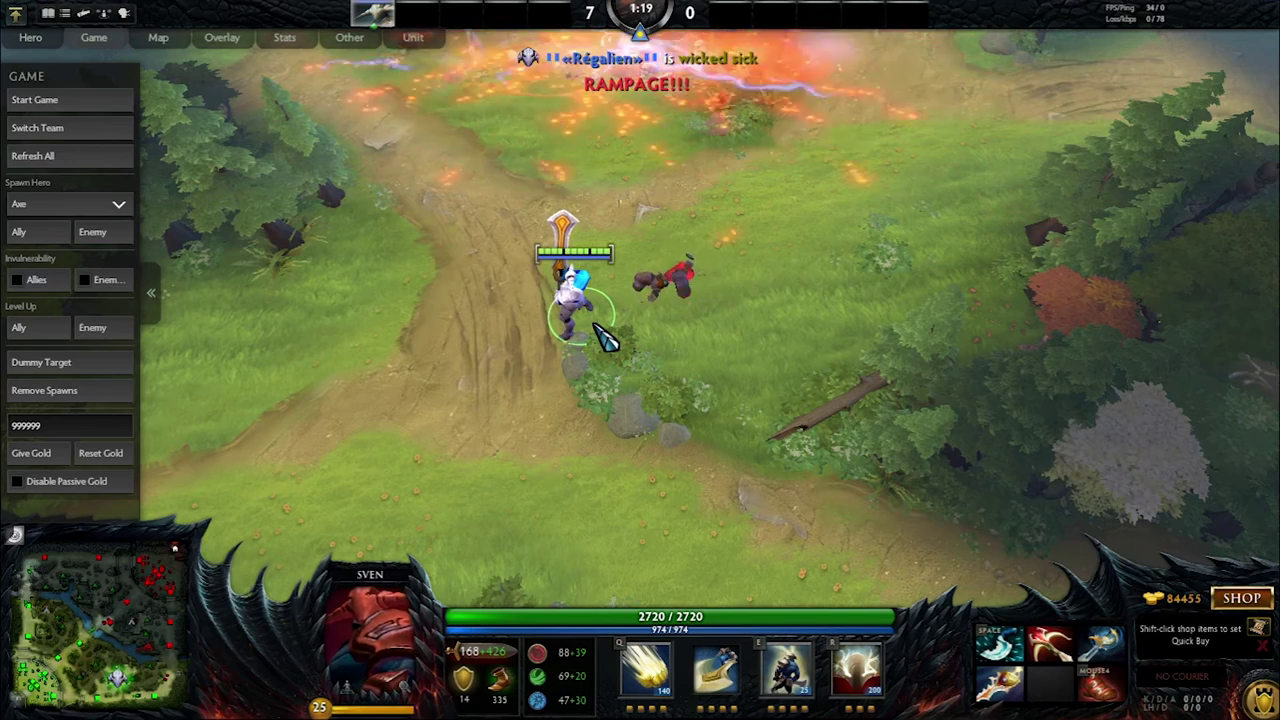